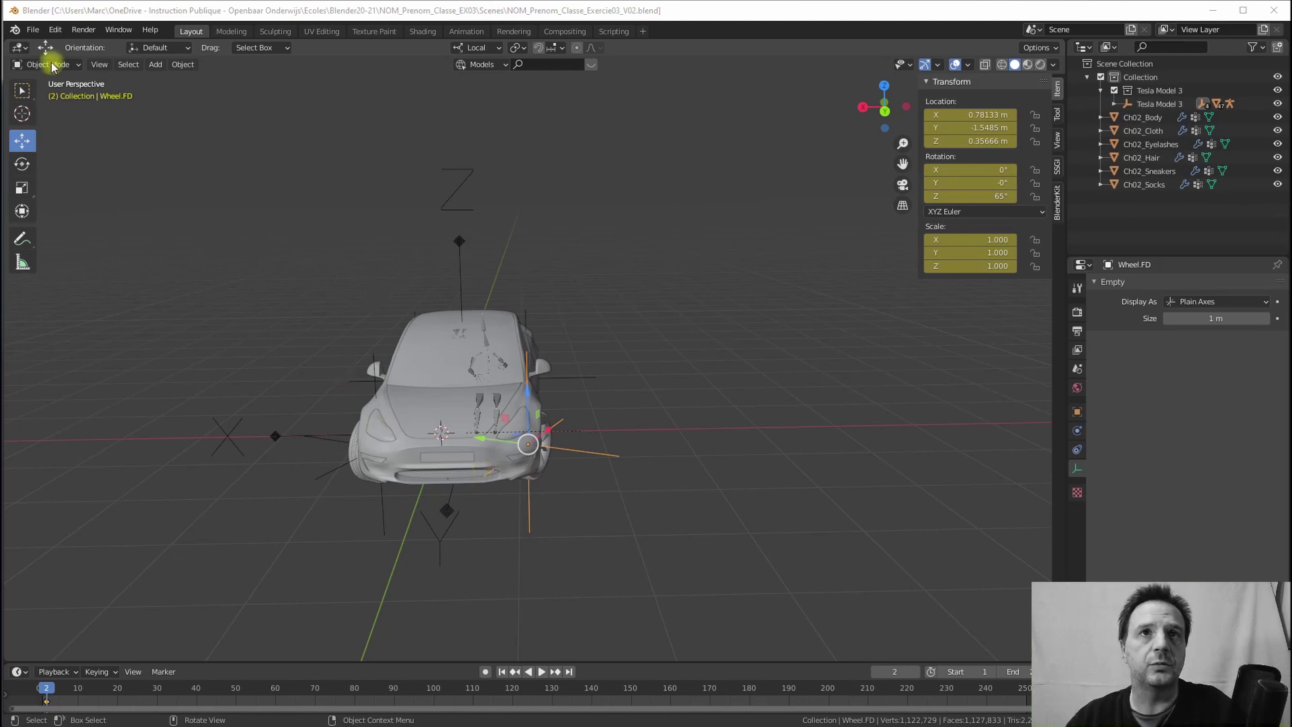
- Start an Append and browse to the NOM_Prenom_Classe_Ex00.blend file
click(33, 30)
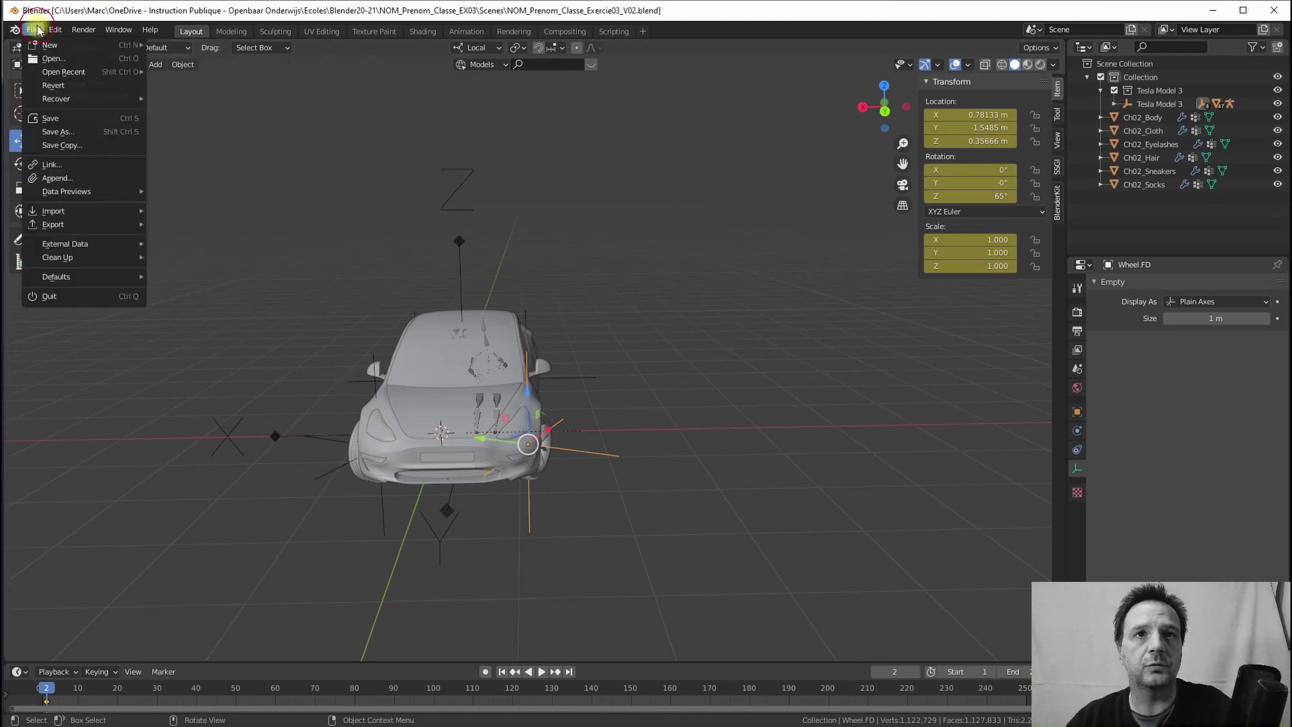
click(81, 180)
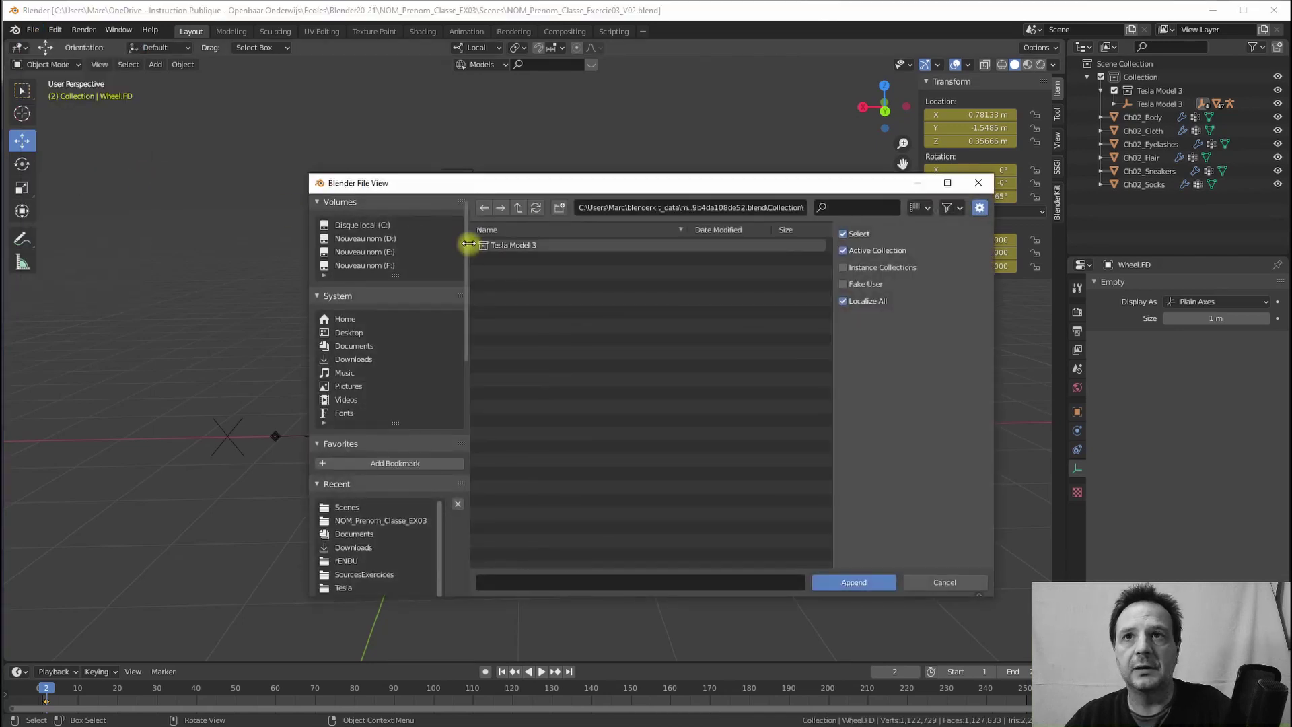
click(519, 210)
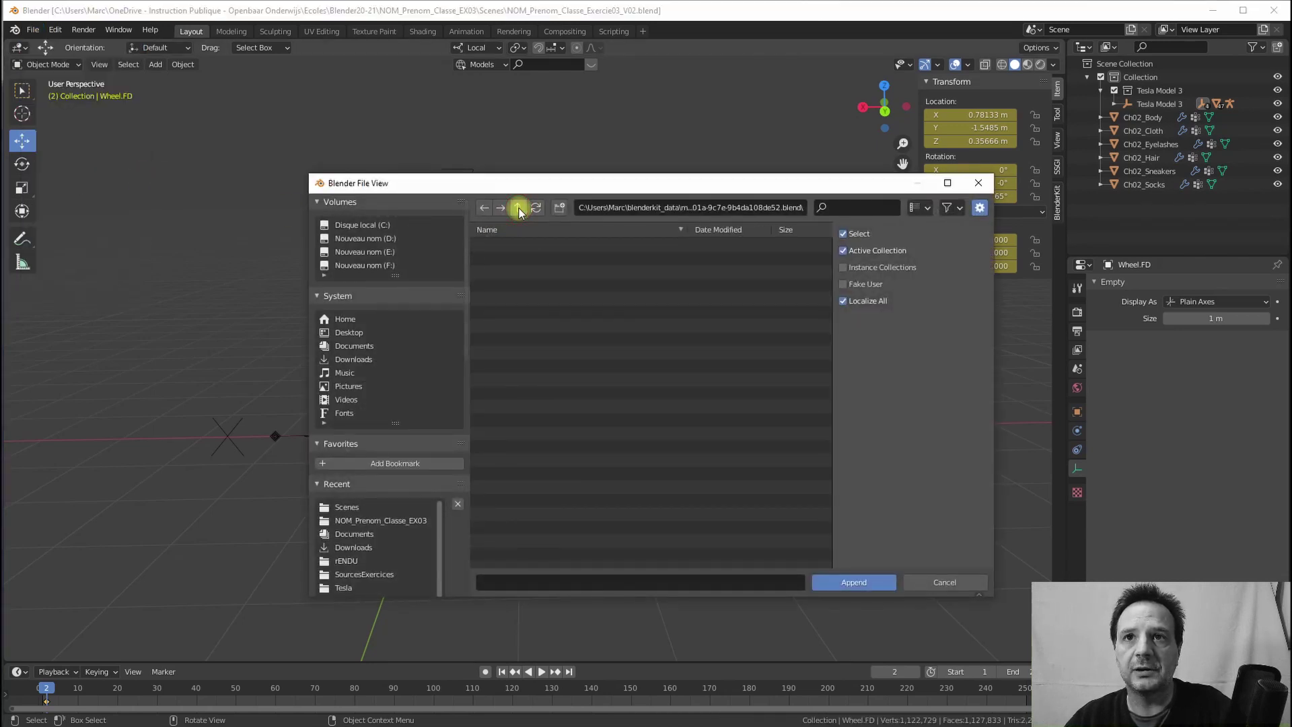
click(519, 210)
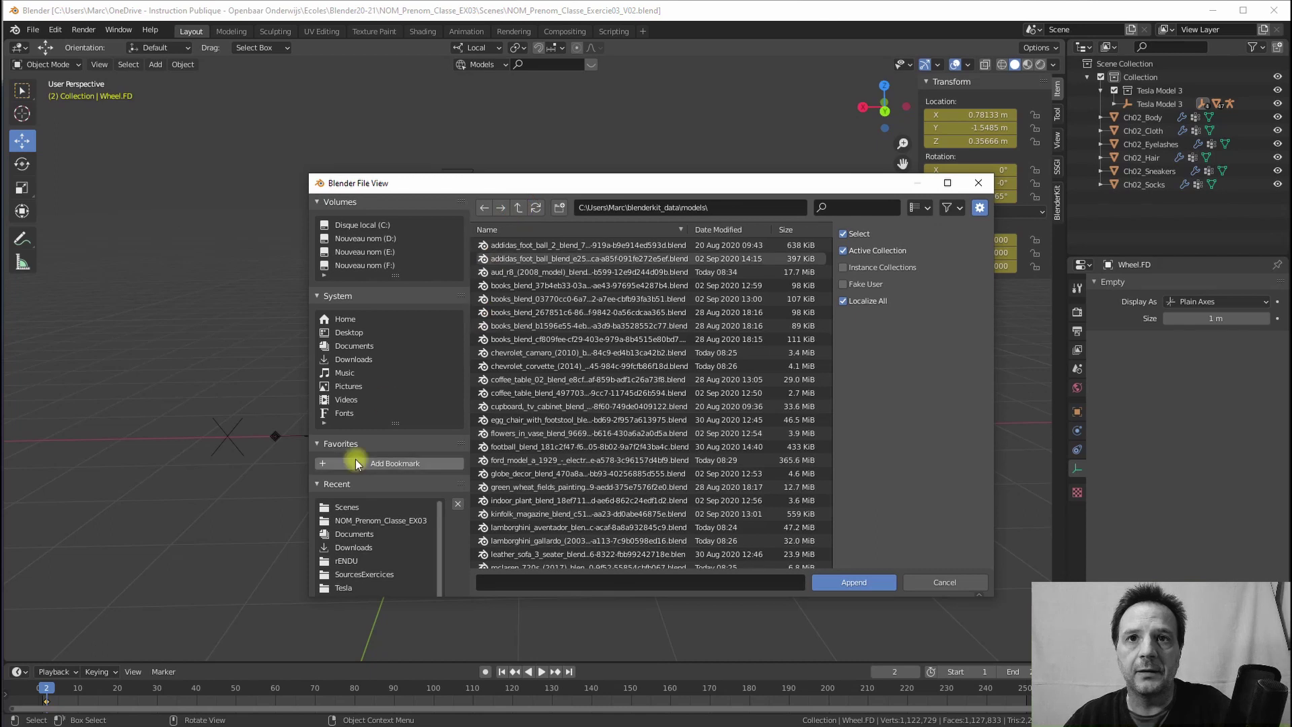
click(377, 522)
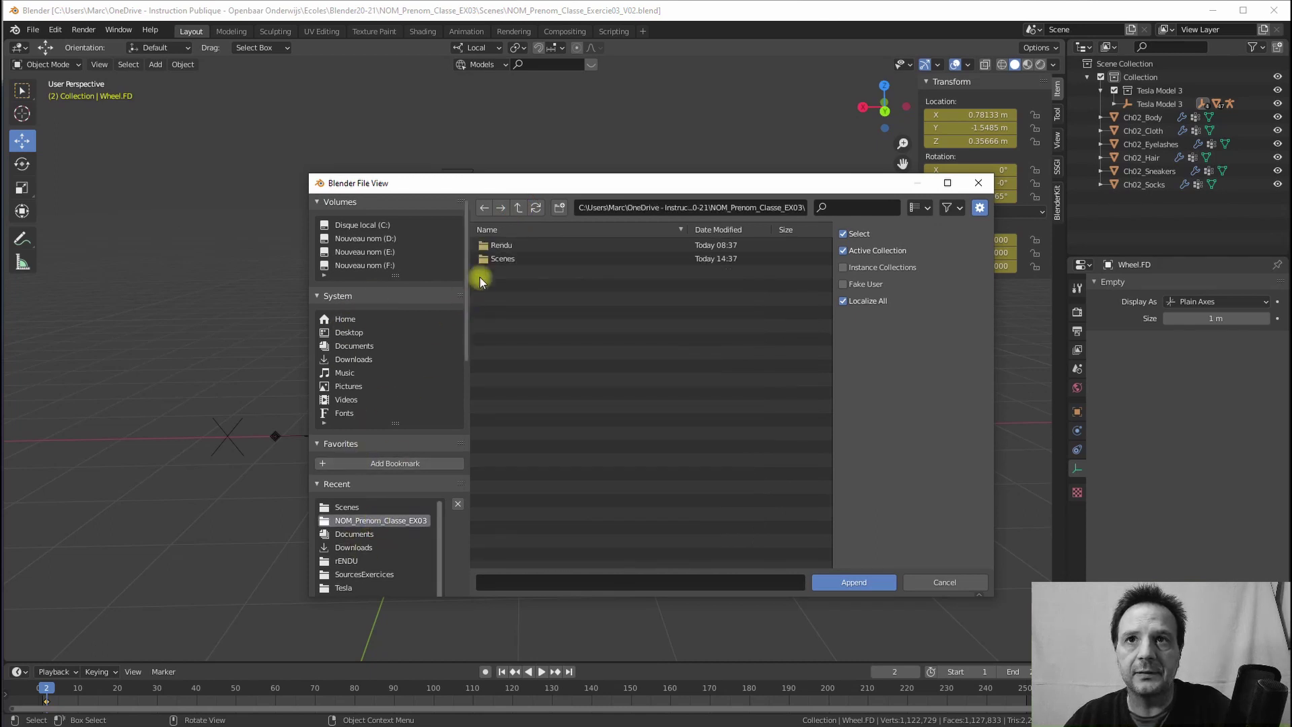
click(519, 207)
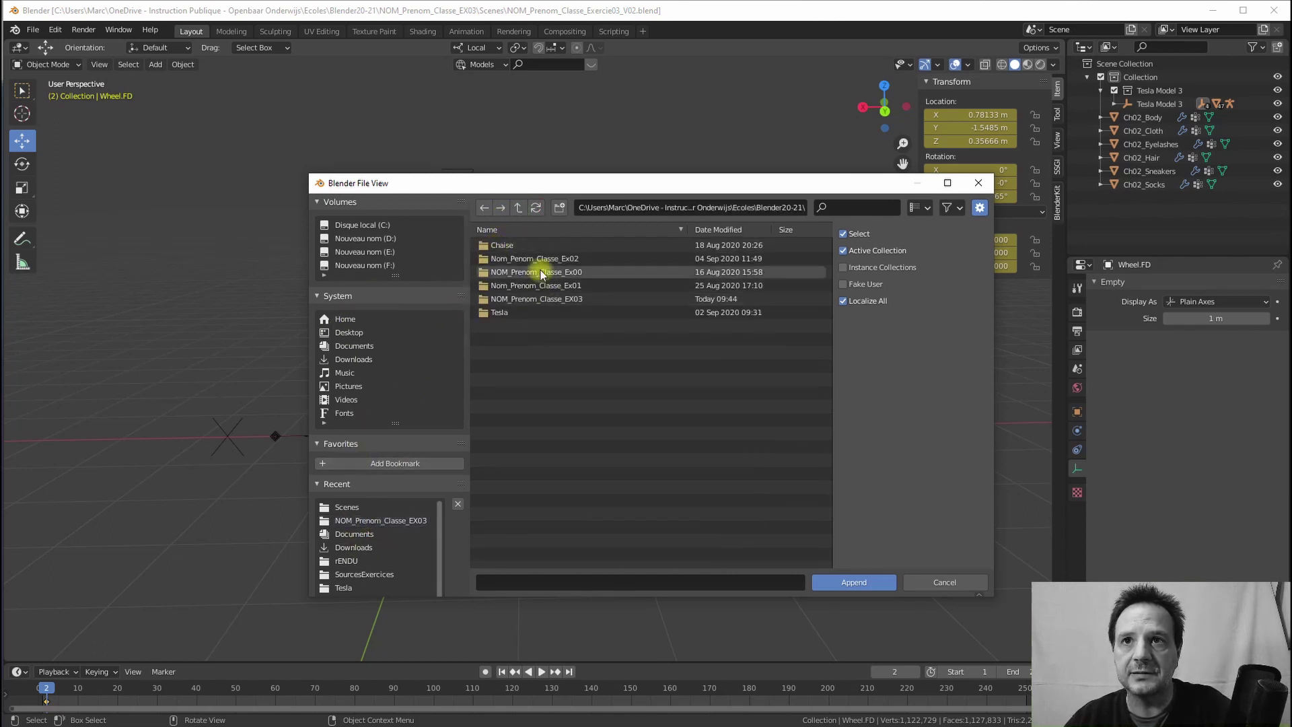
double_click(543, 270)
click(539, 245)
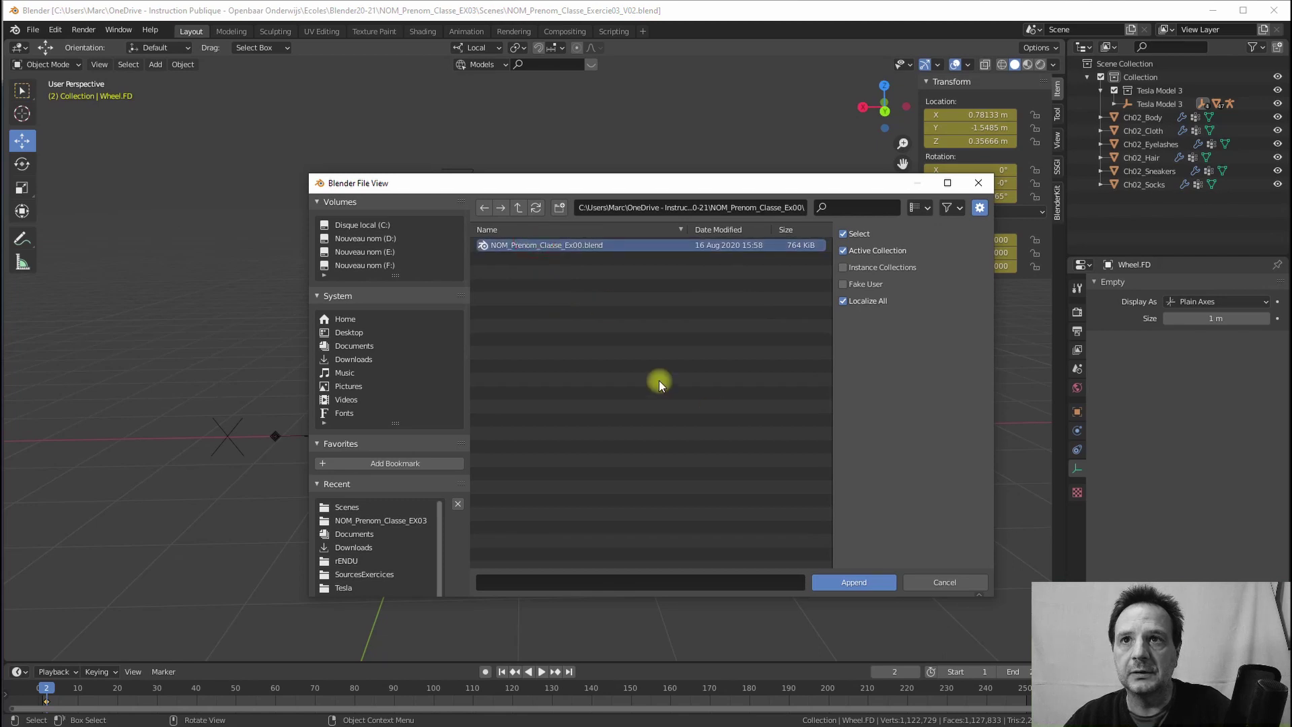
- Append the Camera and Text objects from that file's Object category
click(850, 580)
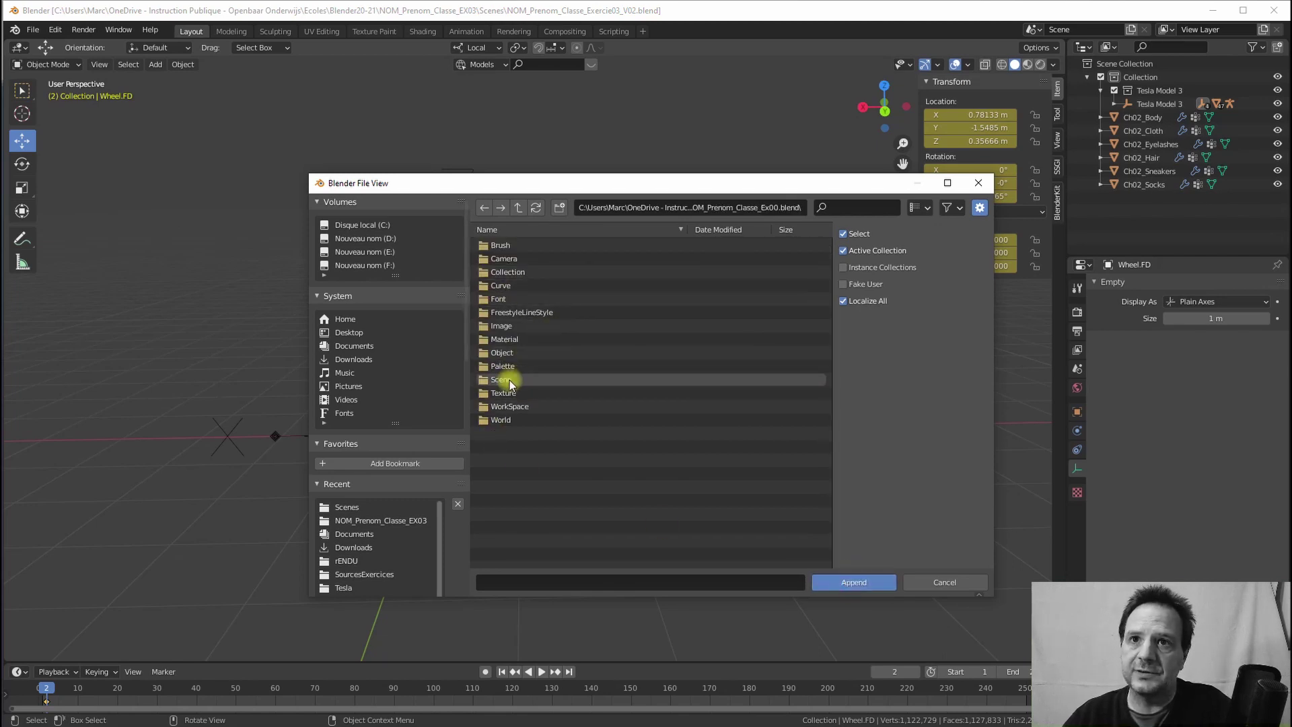
double_click(498, 353)
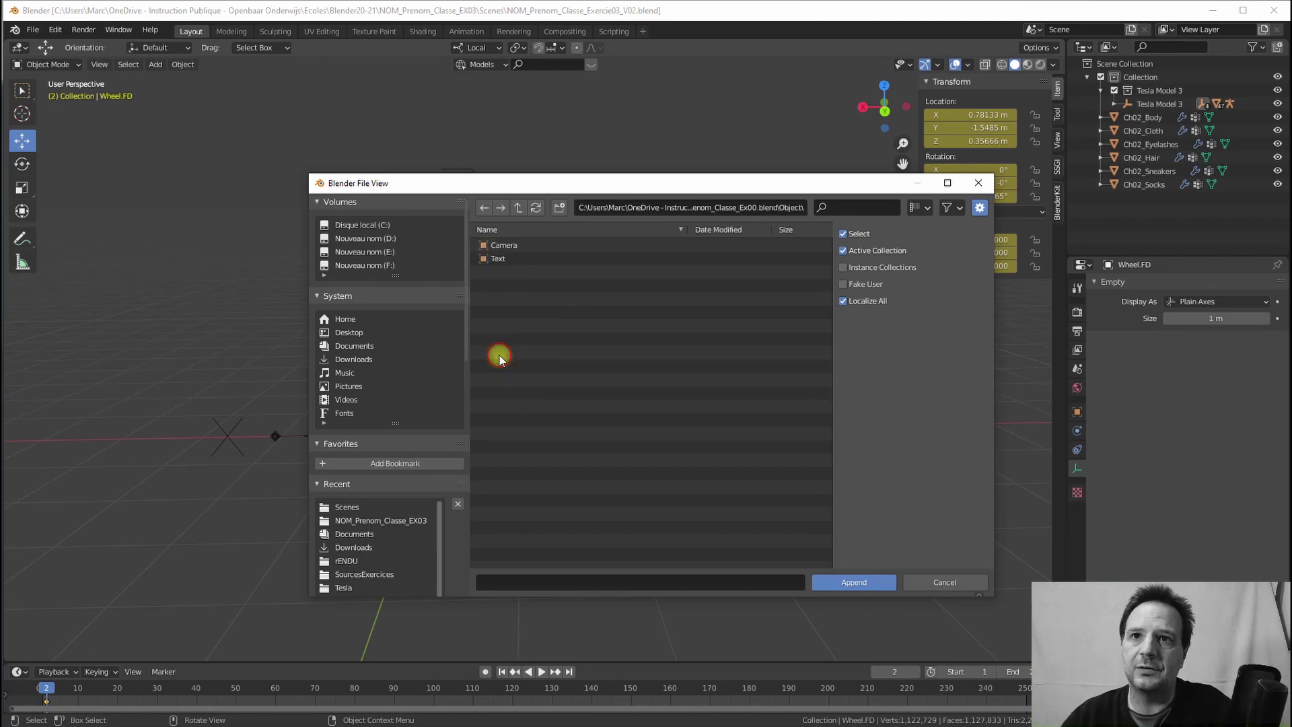
click(482, 260)
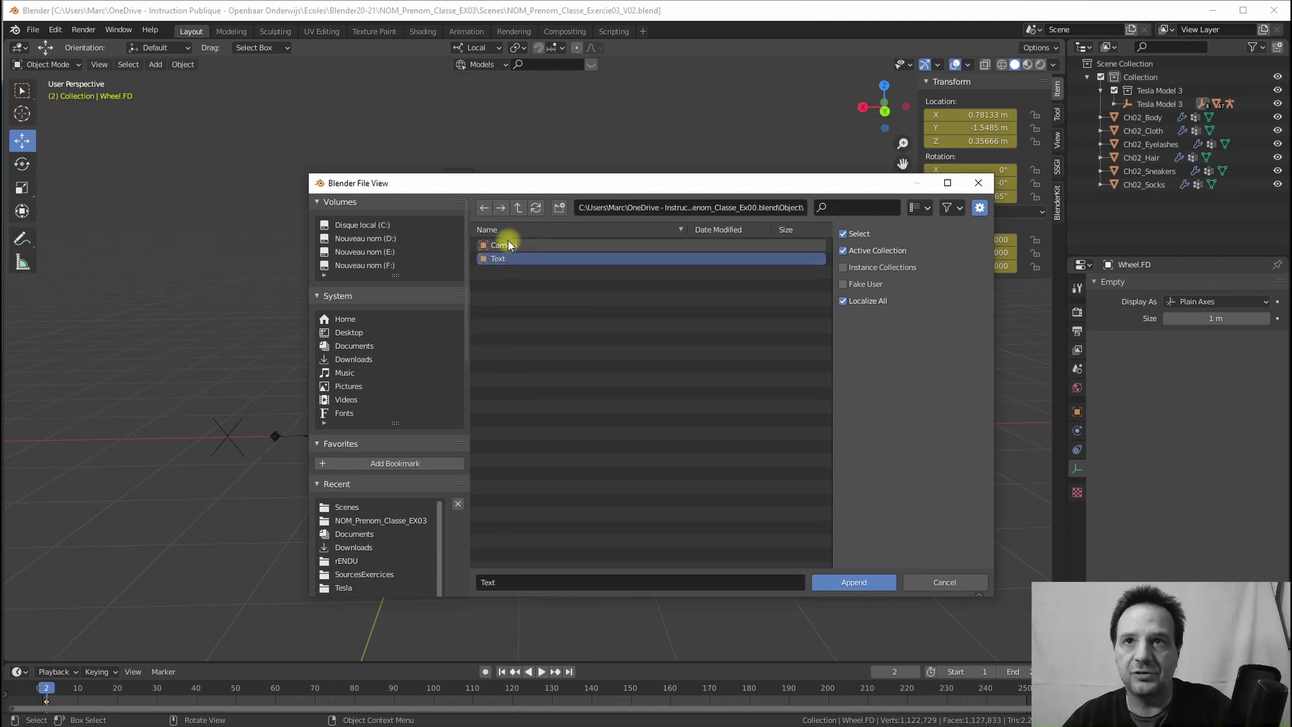
shift+click(506, 246)
click(853, 582)
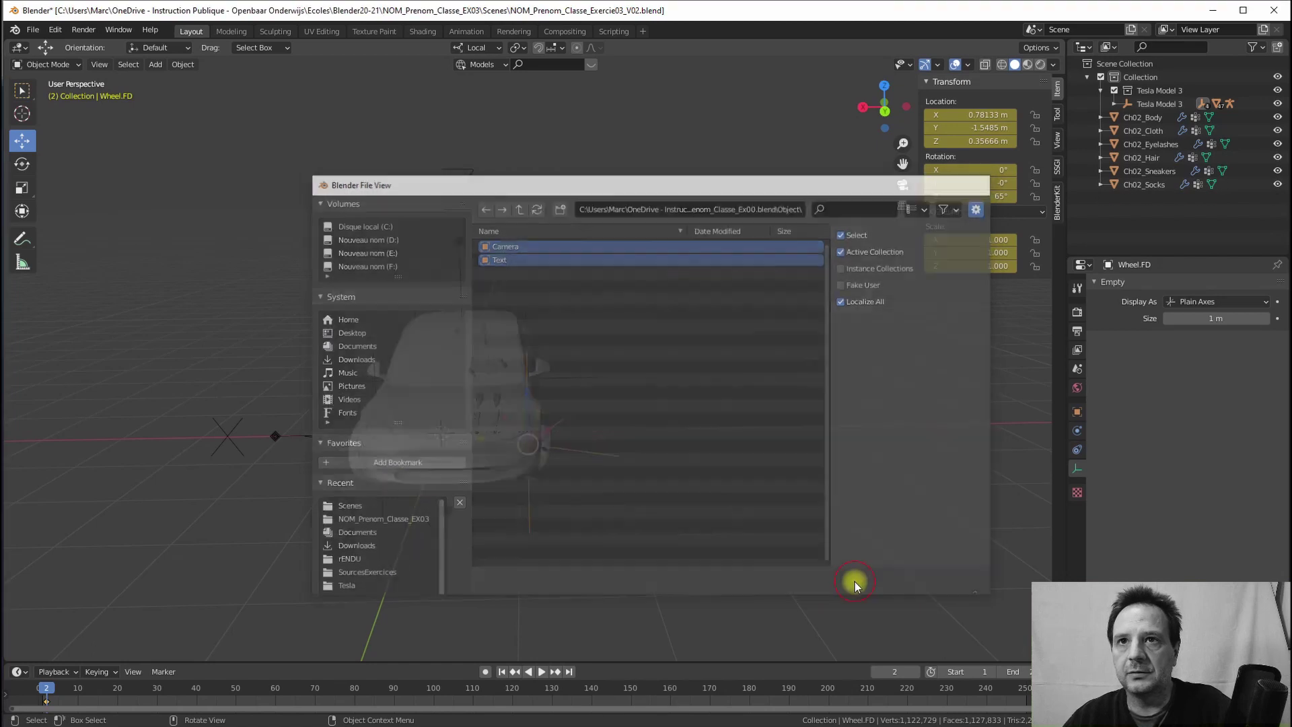
- Slide the appended camera along Y to -1.6096 m and untick Tesla Model 3 in the Outliner
middle_drag(401, 382, 472, 442)
click(474, 439)
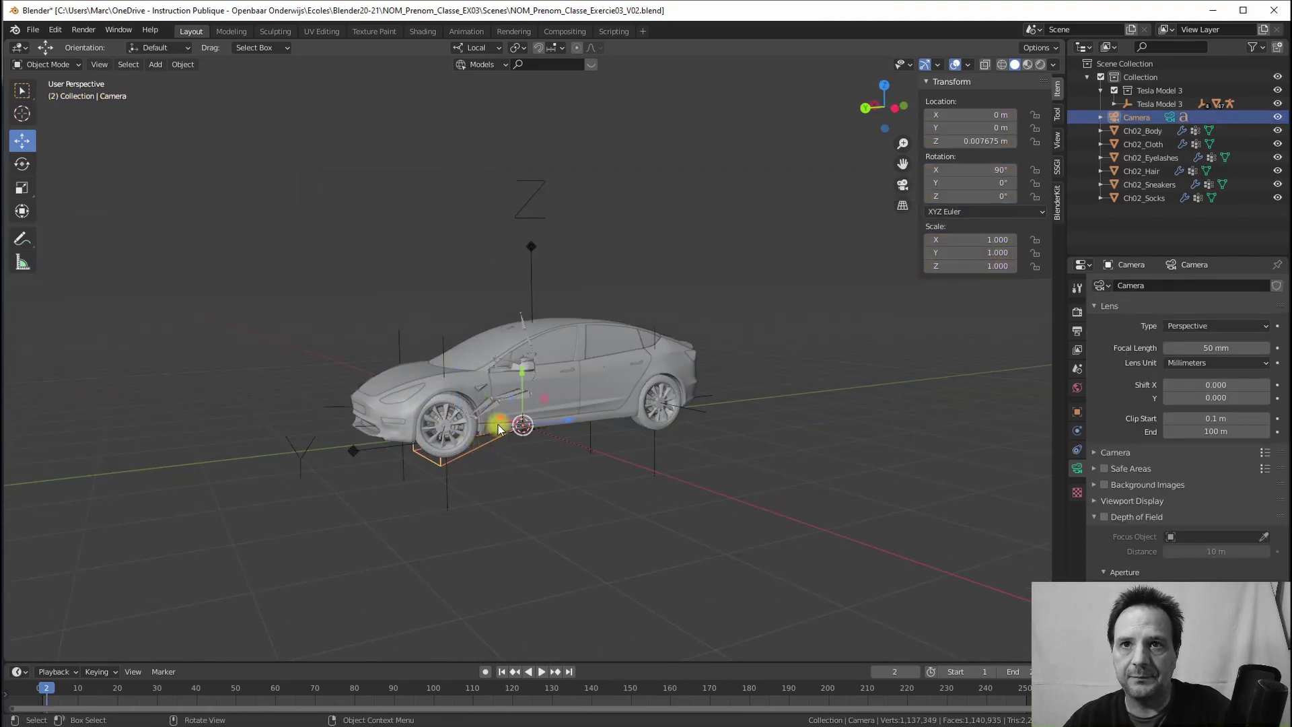
drag(566, 424, 350, 434)
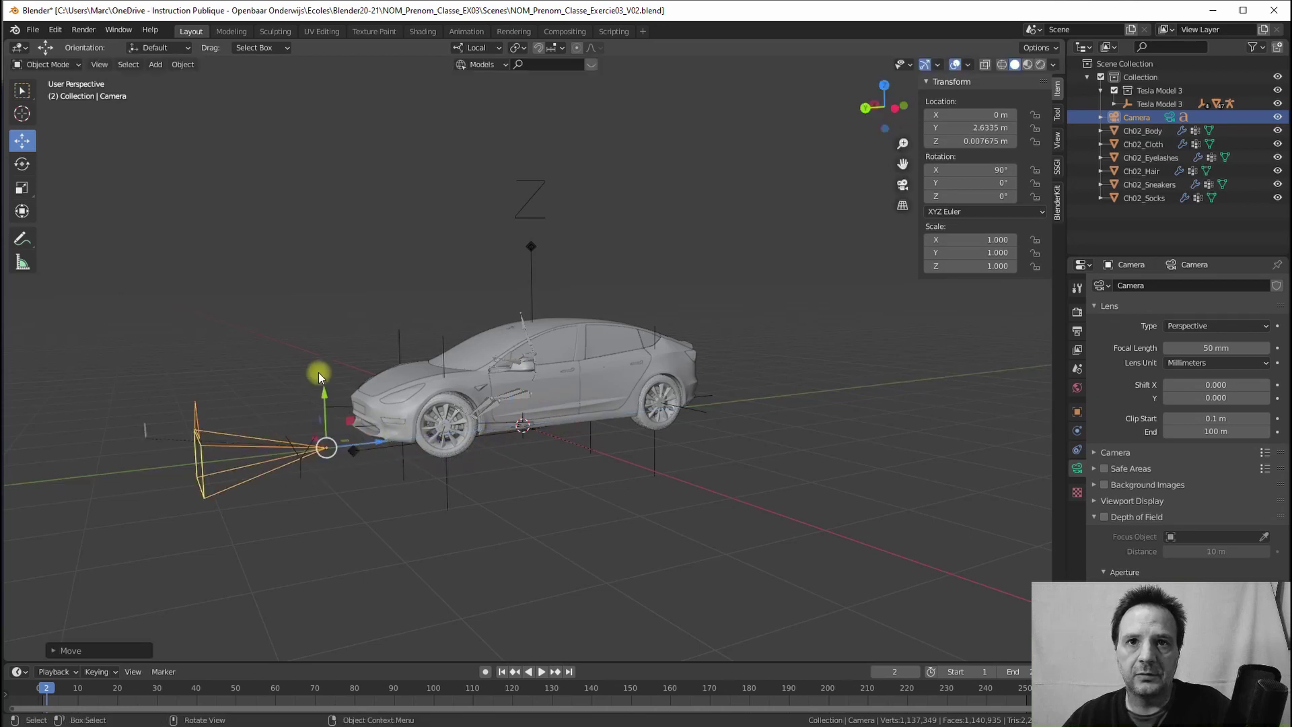
middle_drag(318, 373, 500, 381)
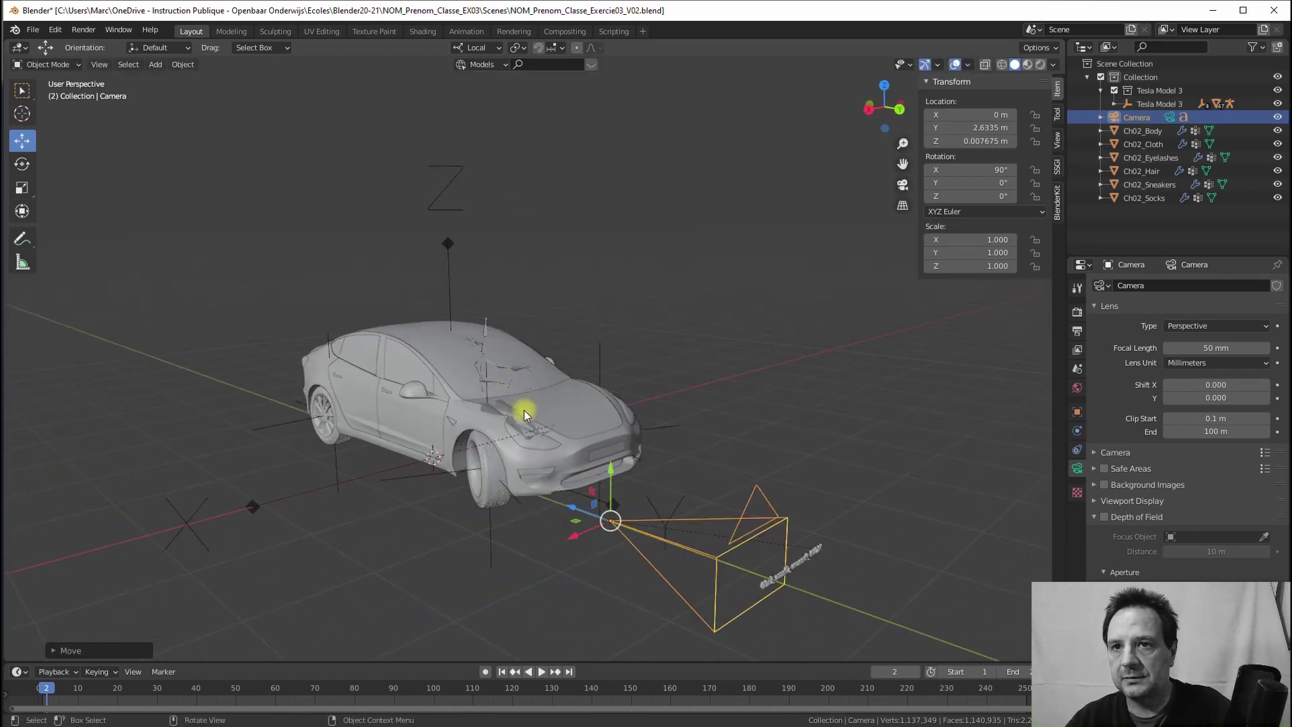
mouse_move(603, 411)
middle_down()
mouse_move(543, 396)
mouse_move(606, 432)
mouse_move(589, 437)
mouse_move(378, 443)
middle_up()
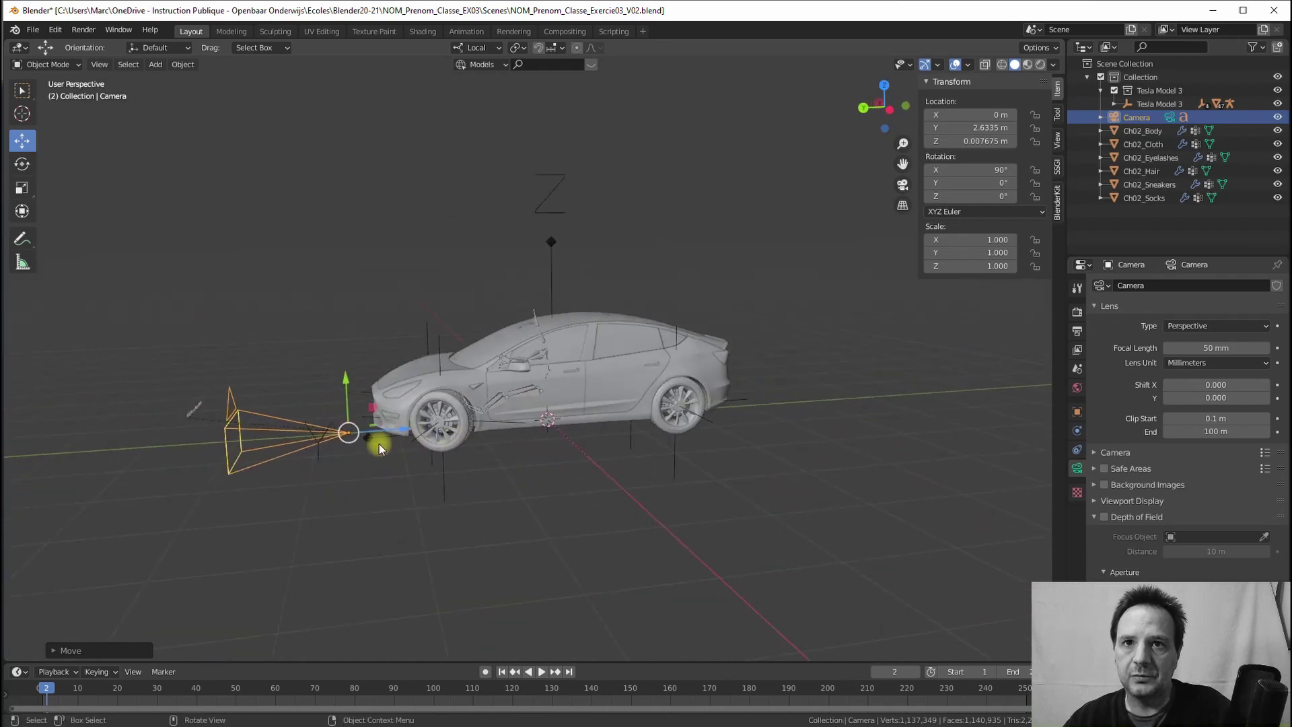
drag(397, 433, 713, 420)
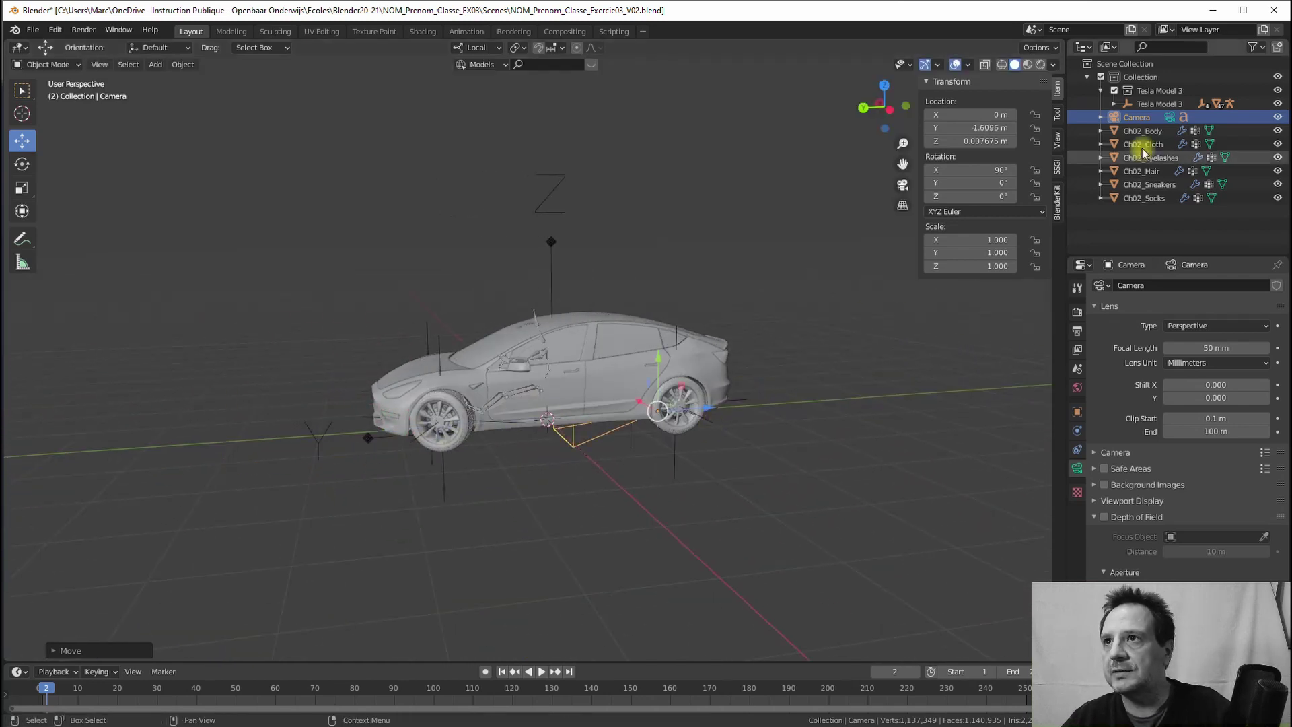
click(1115, 90)
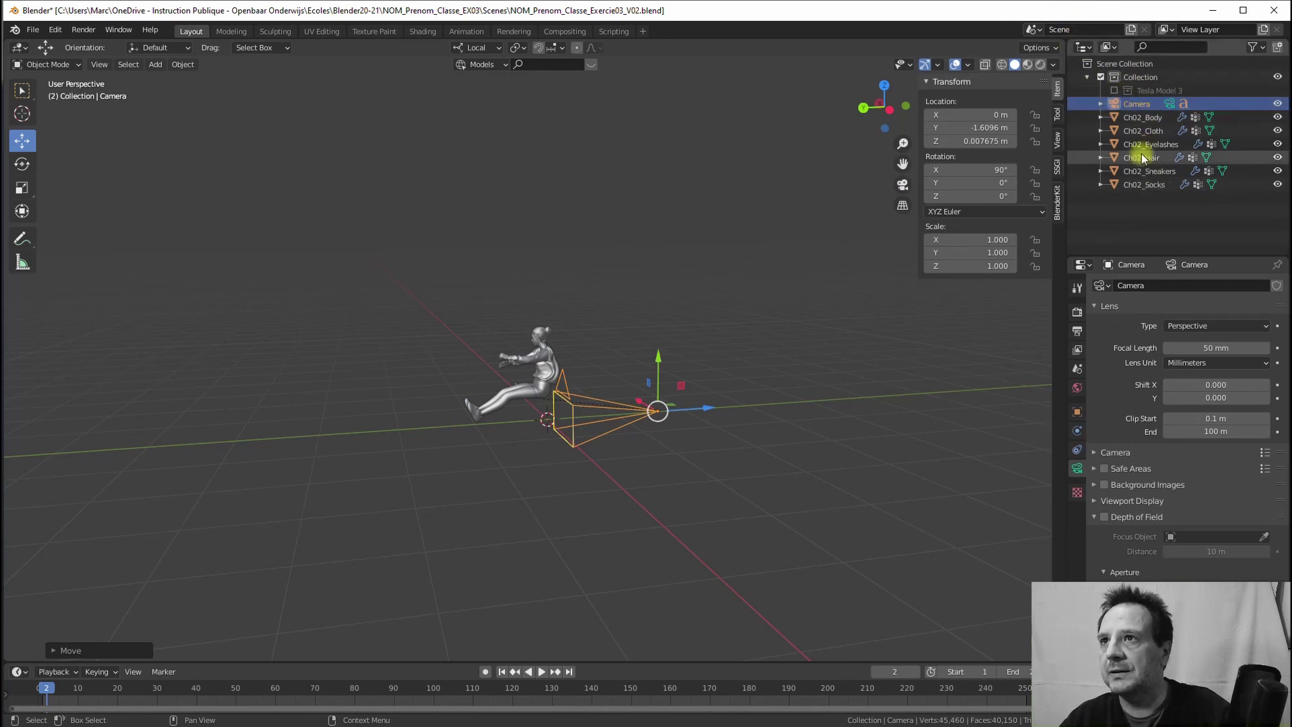
- Select the Ch02 character objects, Ch02_Body through Ch02_Socks, and move them out
click(1143, 117)
shift+click(1144, 185)
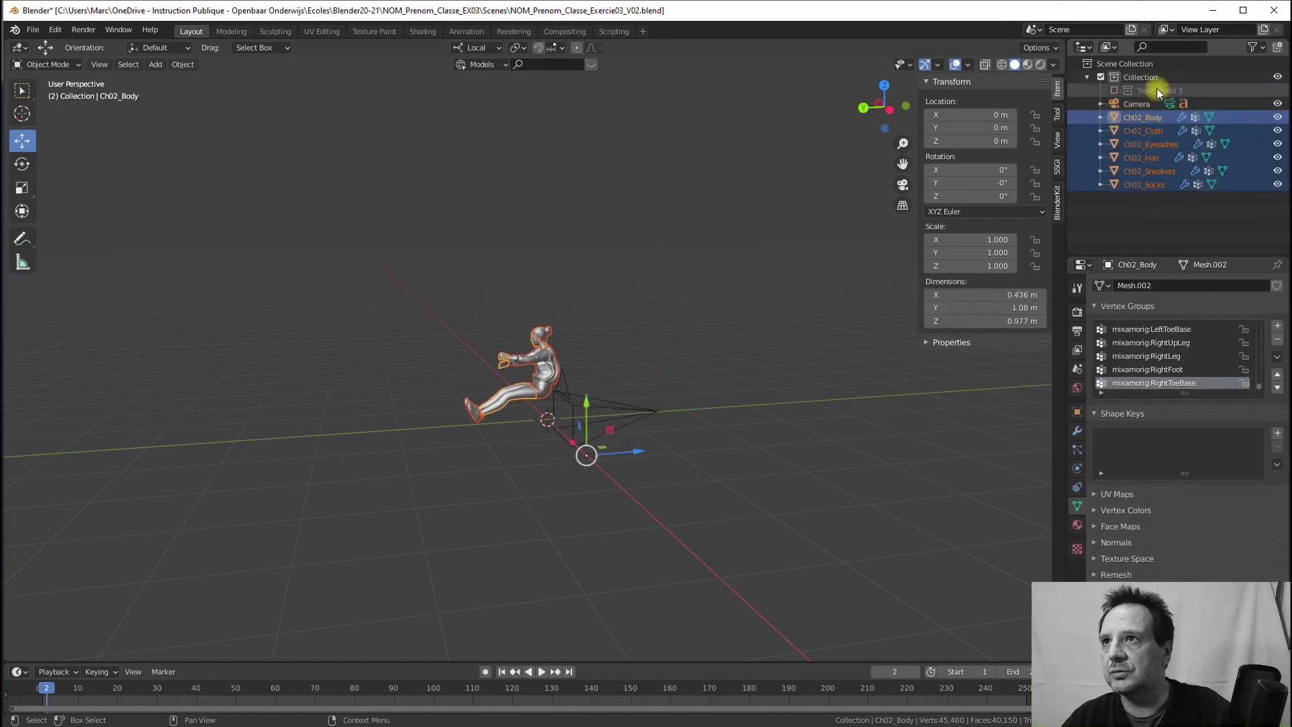
drag(1141, 116, 1149, 90)
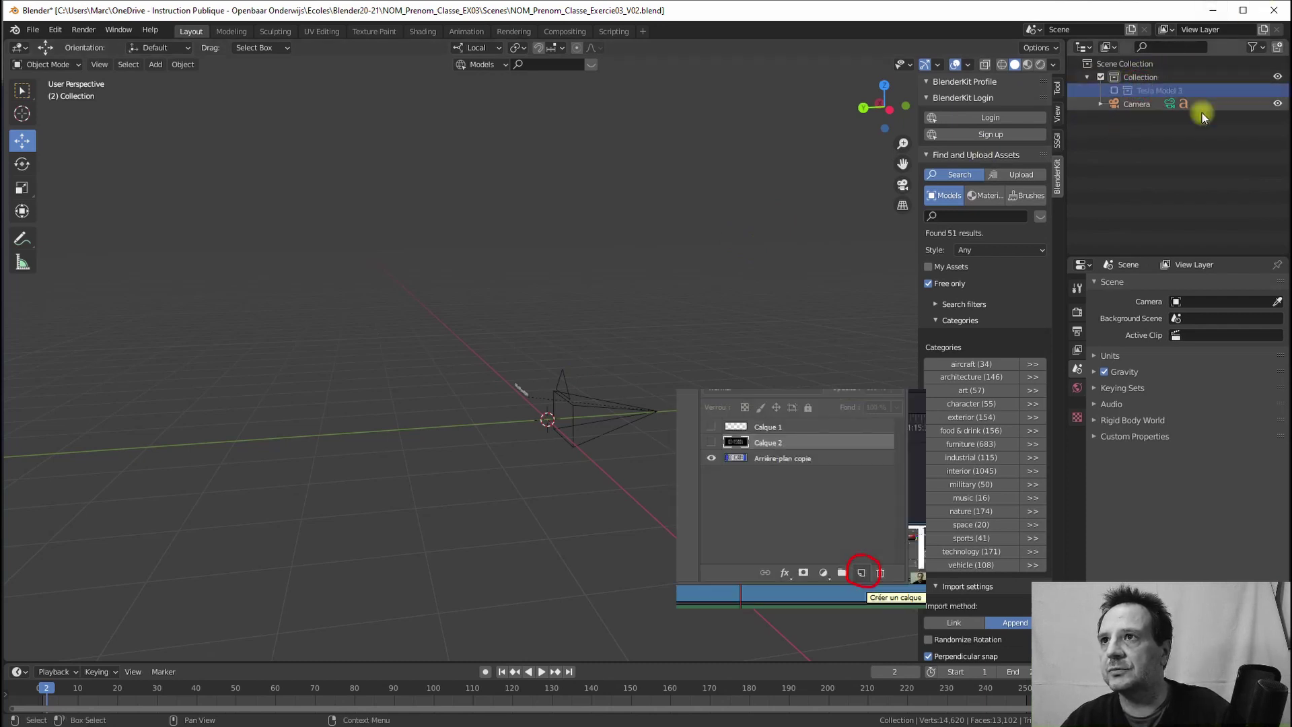
- Move Tesla Model 3 up to Scene Collection and rename Collection to Cam&Lights
click(1148, 92)
drag(1148, 92, 1127, 67)
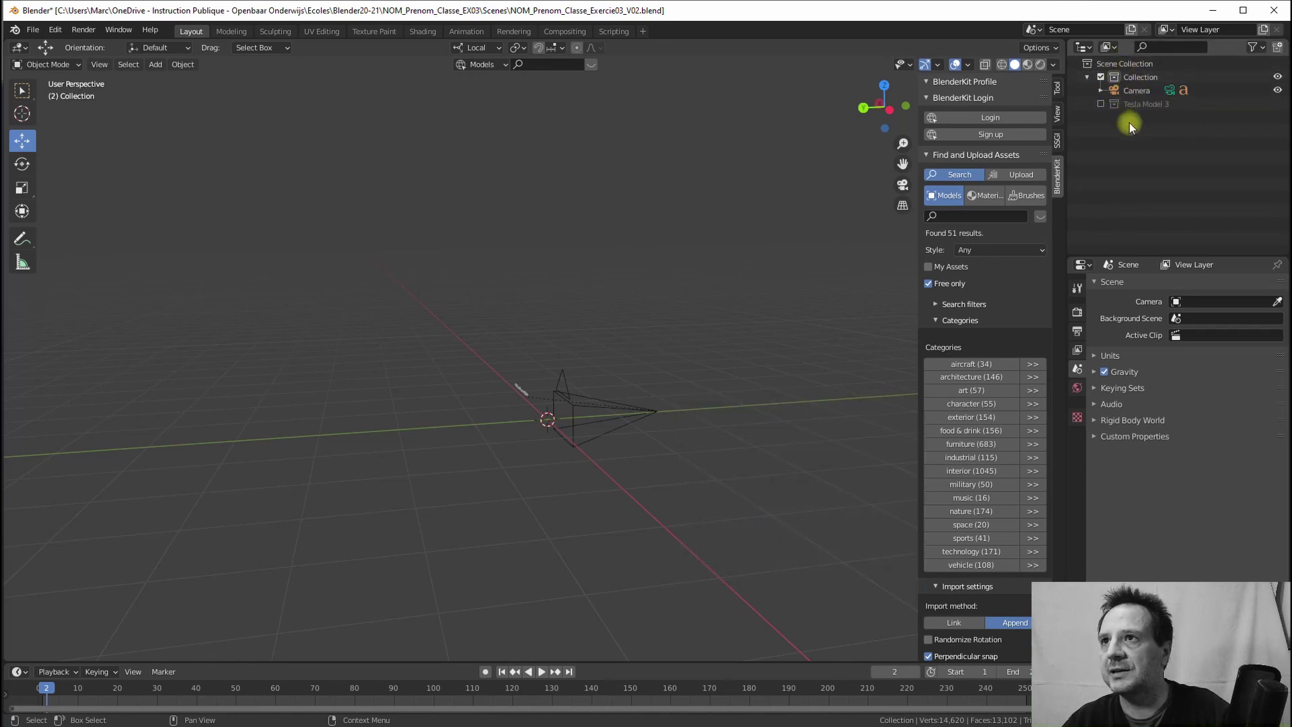
click(1131, 77)
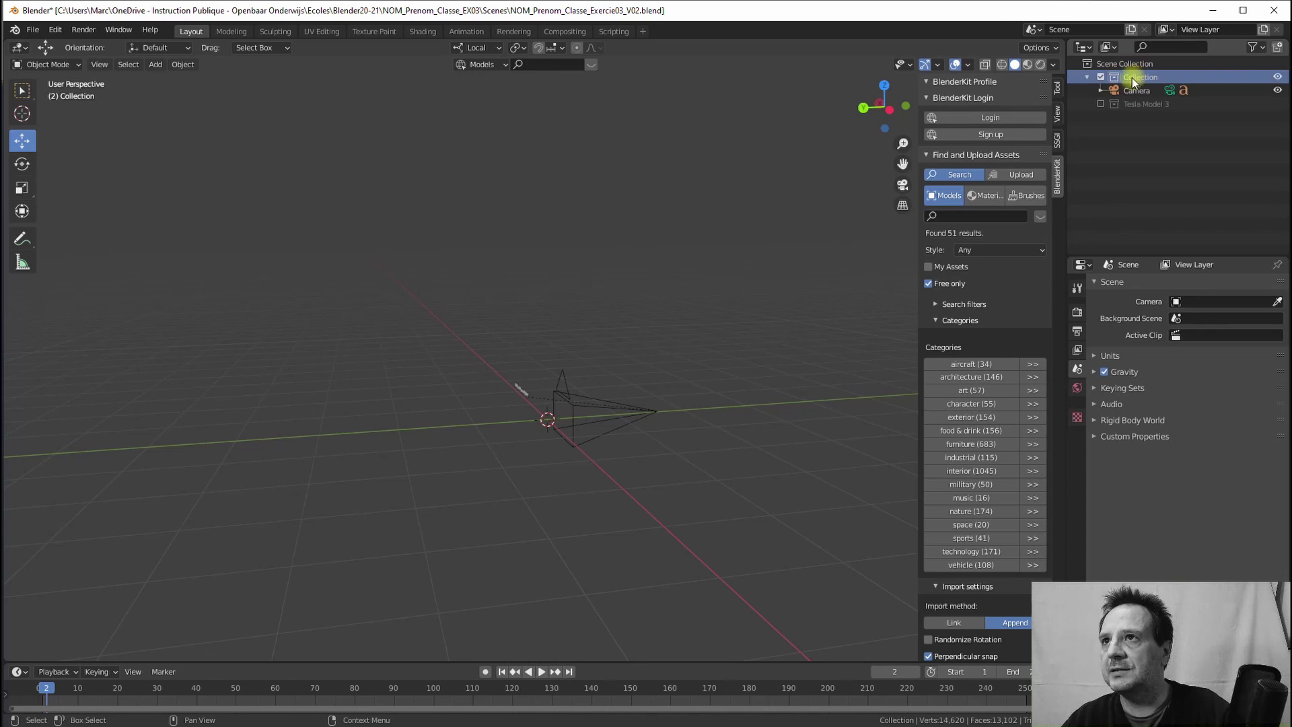
double_click(1132, 78)
text(C)
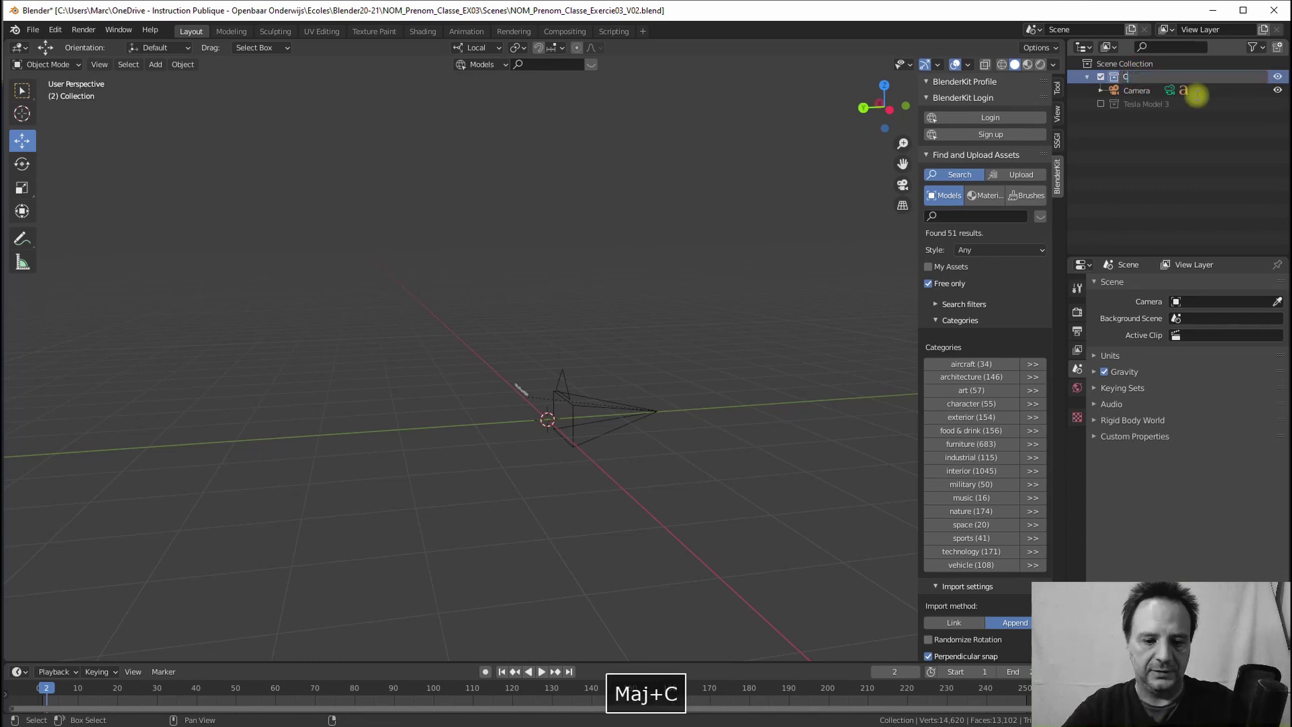
text(am&L)
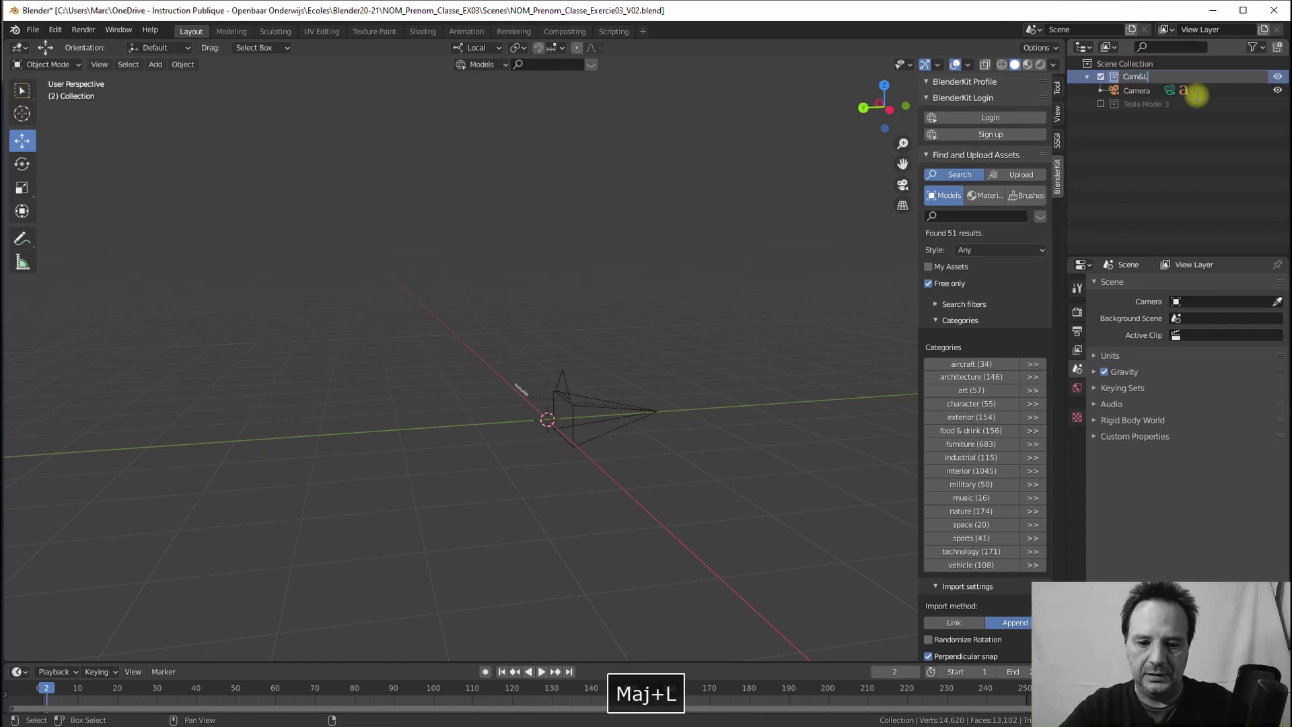
text(ights)
key(Return)
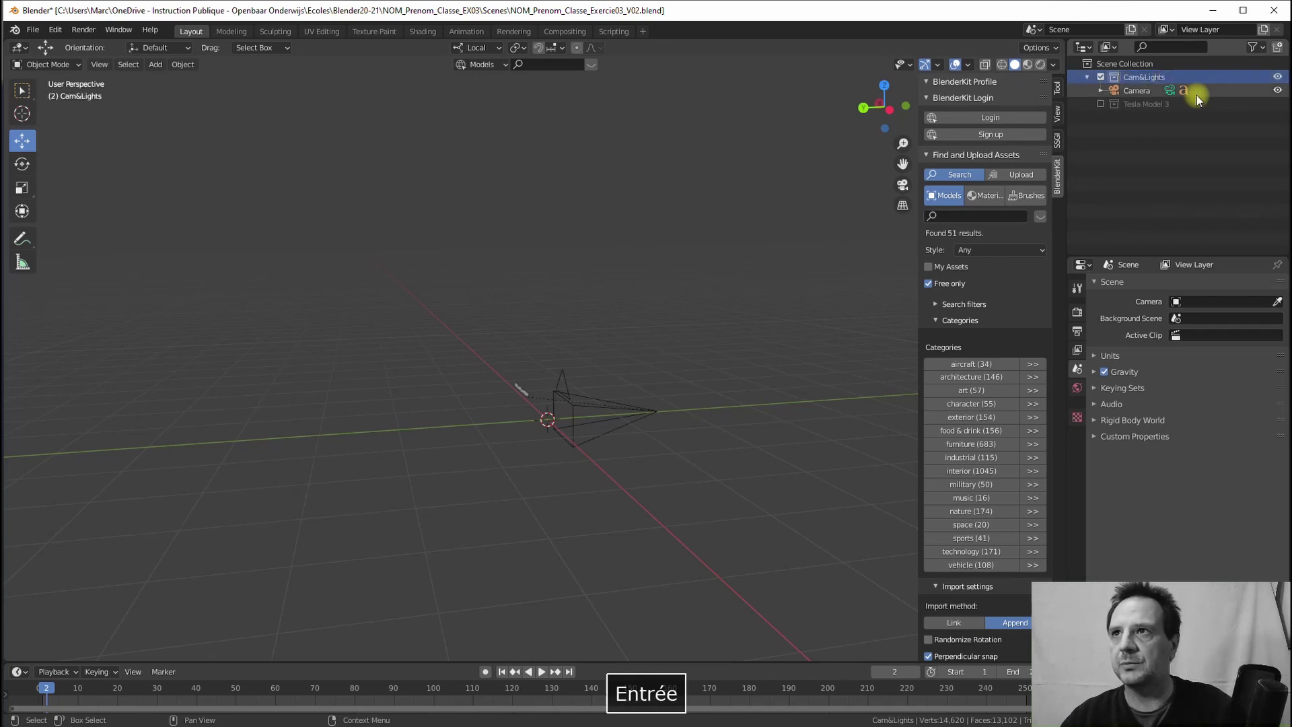
- Look through the camera, then select the title text and slide it left
click(1140, 88)
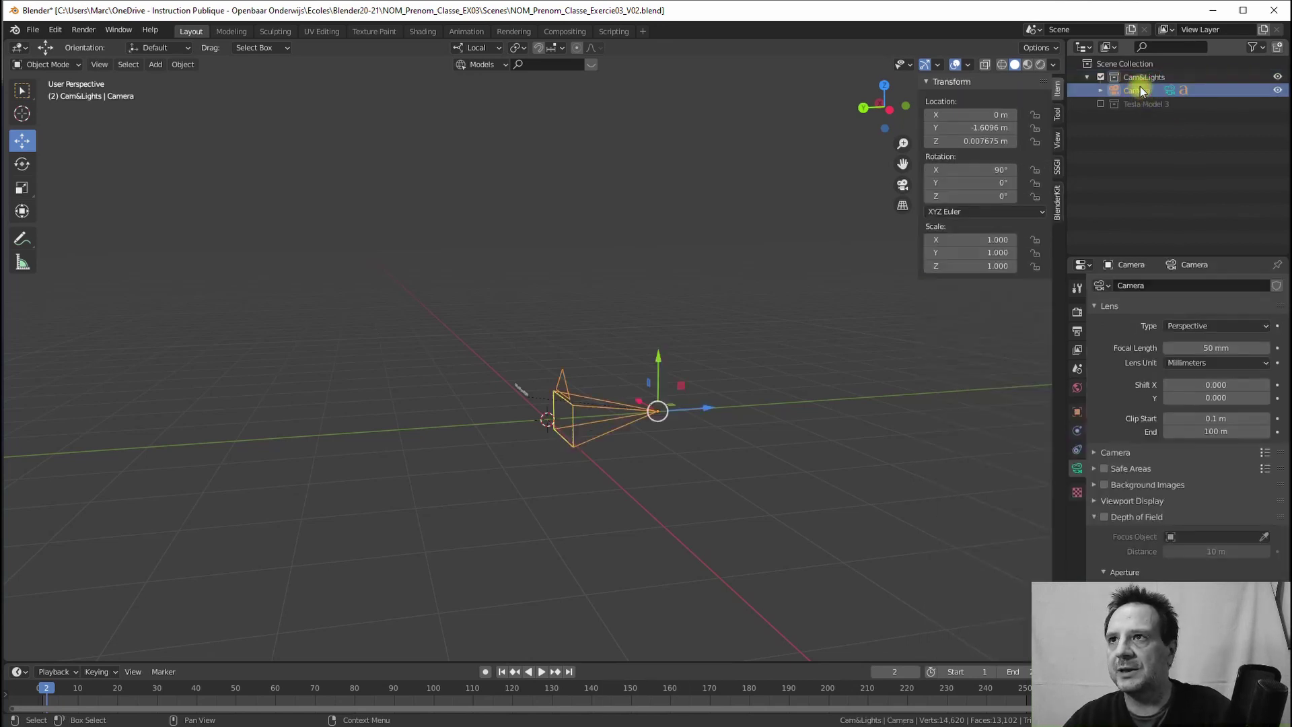
mouse_move(695, 321)
middle_down()
mouse_move(651, 340)
mouse_move(604, 327)
middle_up()
key(KP_0)
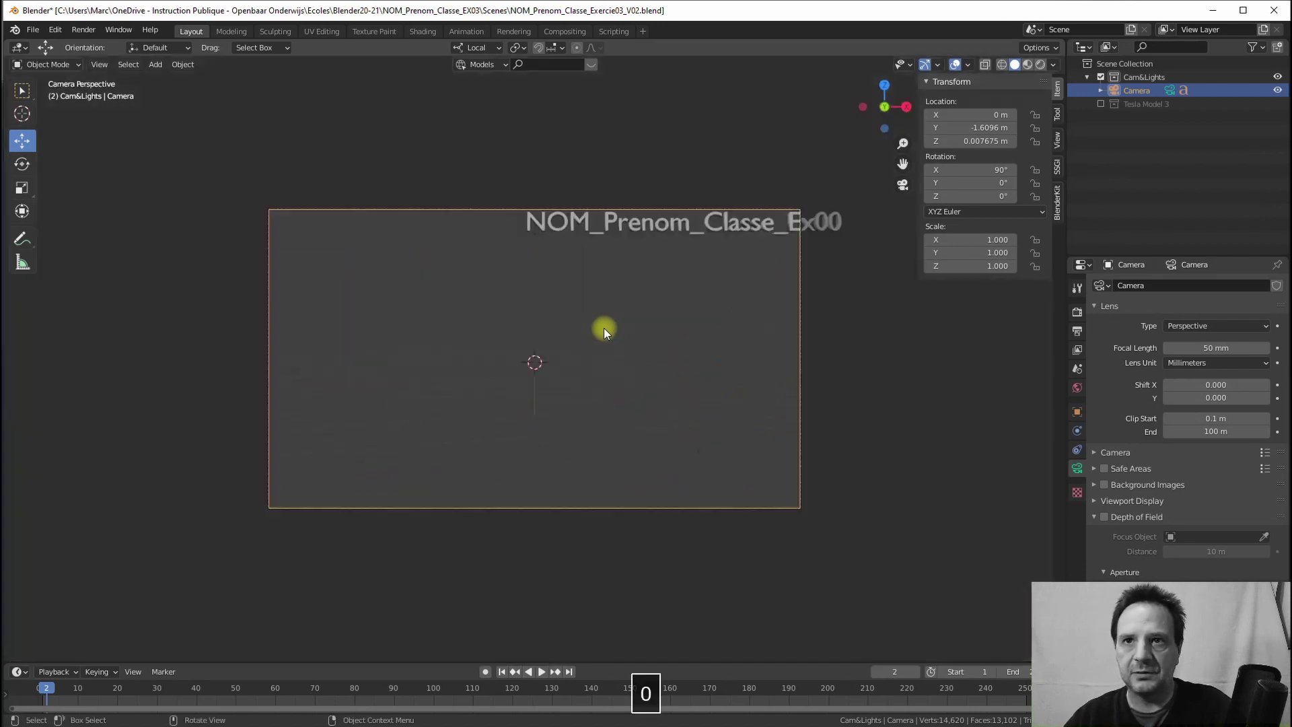
click(601, 226)
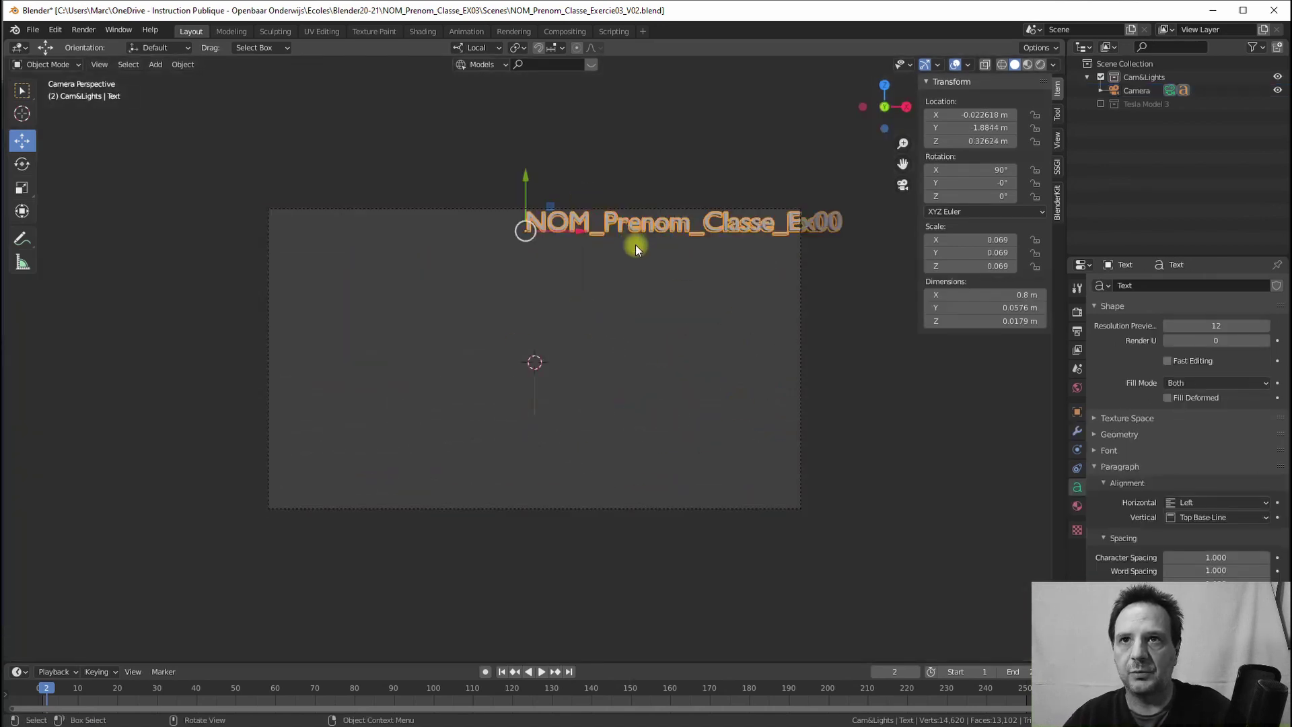
drag(591, 229, 531, 241)
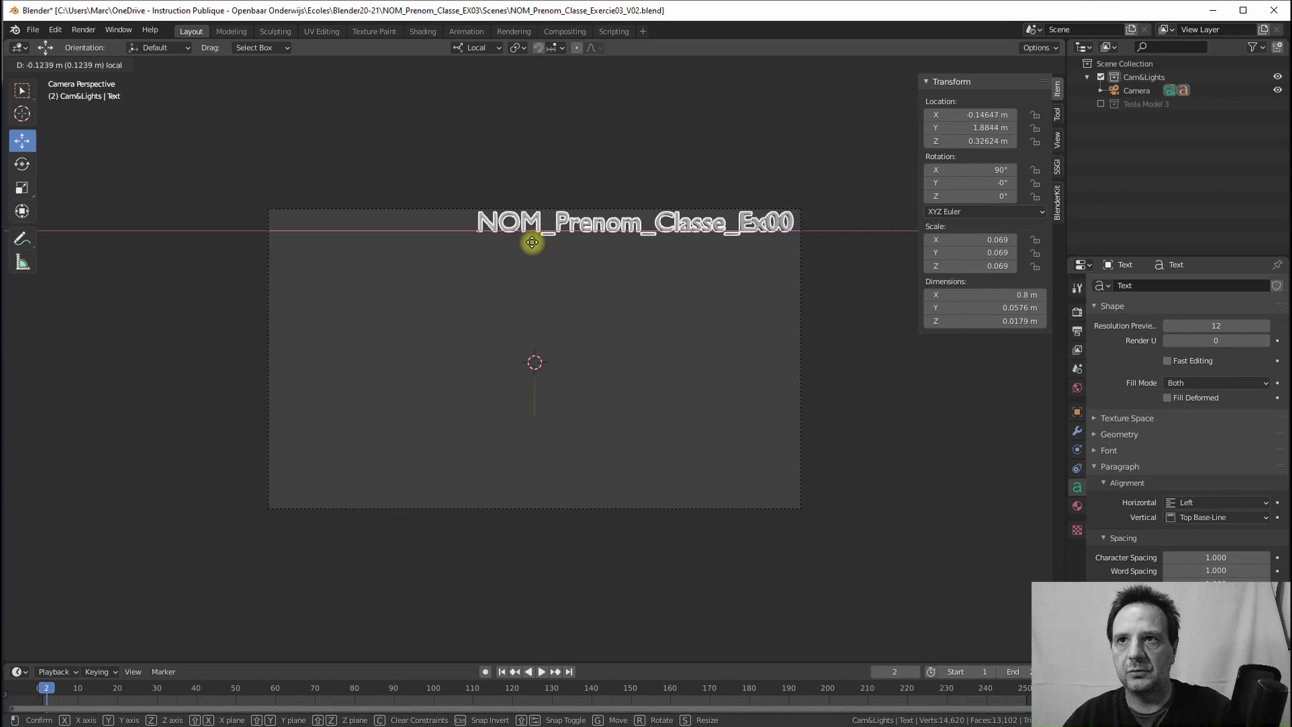
- Shrink the title text to about 0.060 and place it in the frame's top-right
key(s)
click(656, 197)
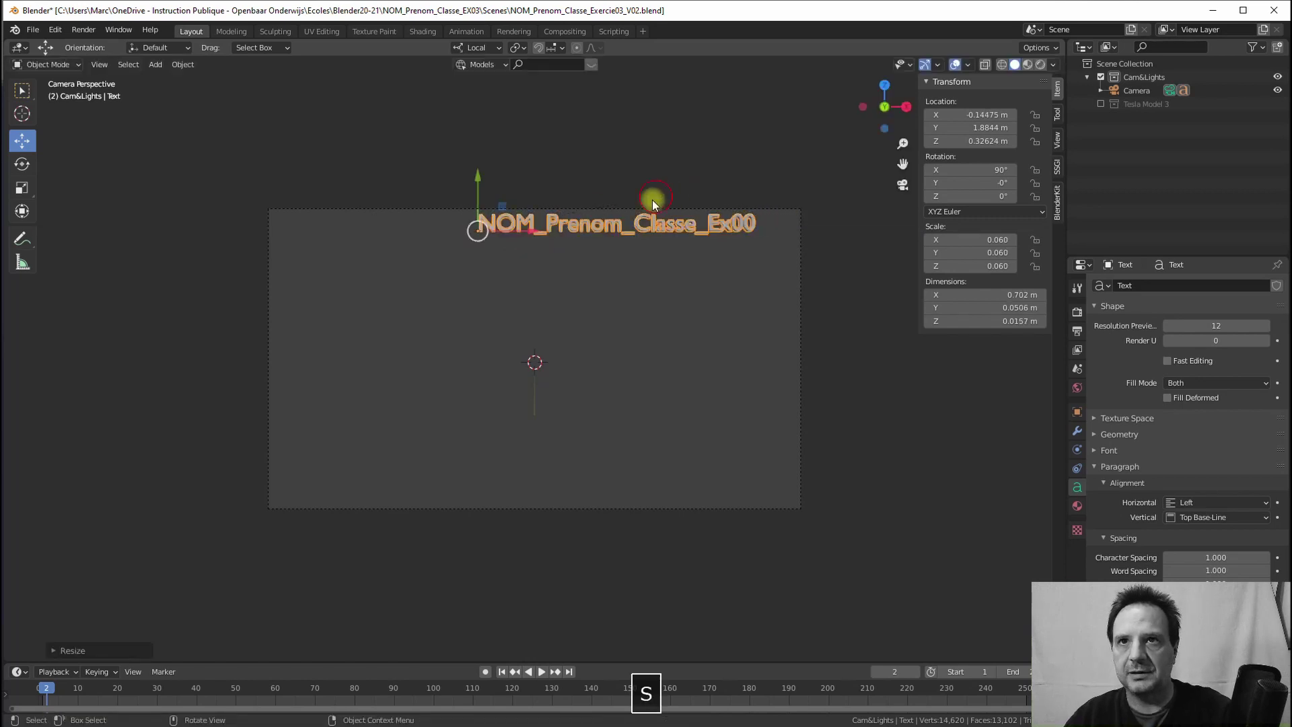
key(g)
key(y)
key(y)
click(481, 180)
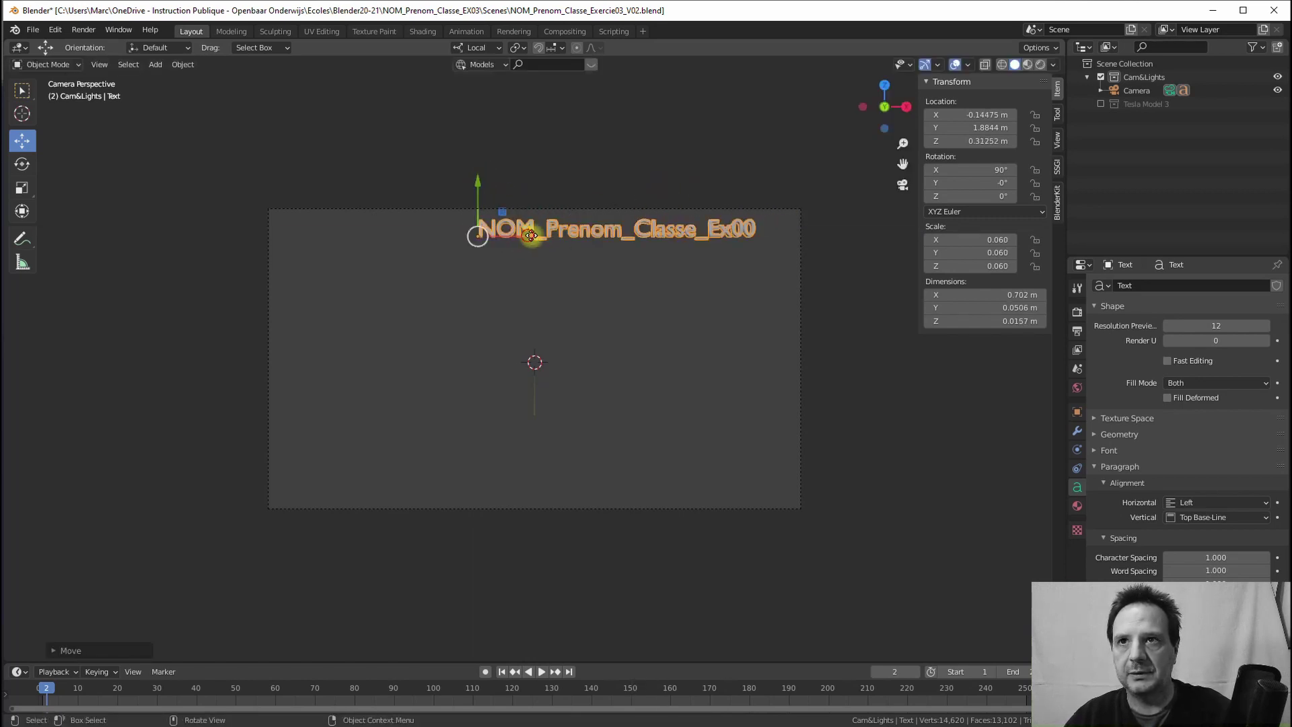
drag(531, 235, 566, 236)
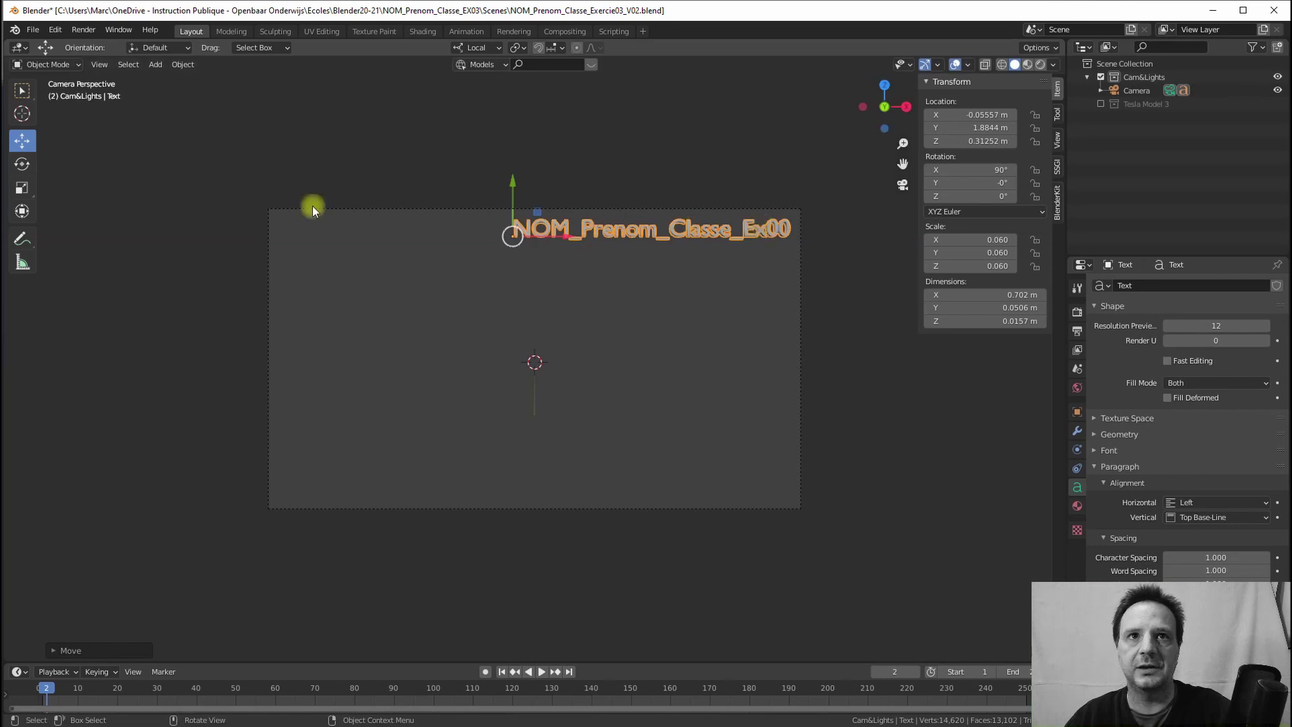
- Change the title text from NOM_Prenom_Classe_Ex00 to NOM_Prenom_Classe_Ex03
key(Tab)
key(BackSpace)
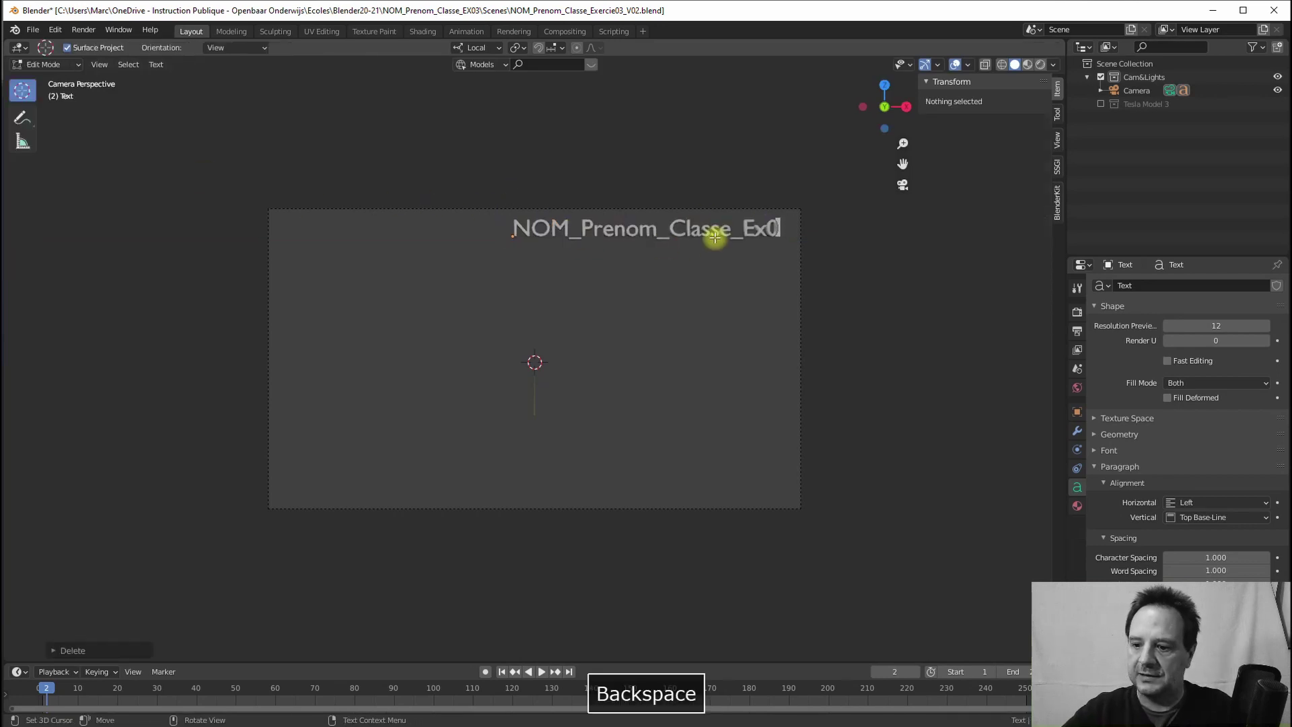
text(3)
key(Tab)
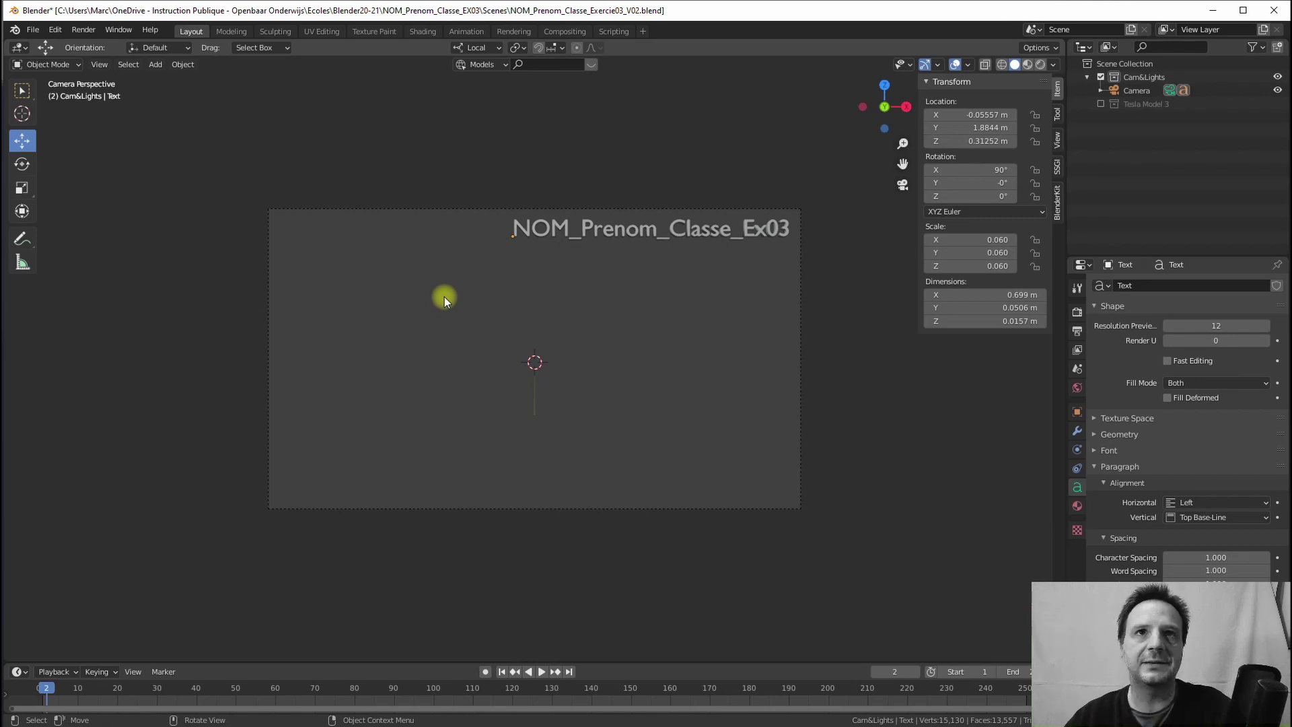
click(155, 64)
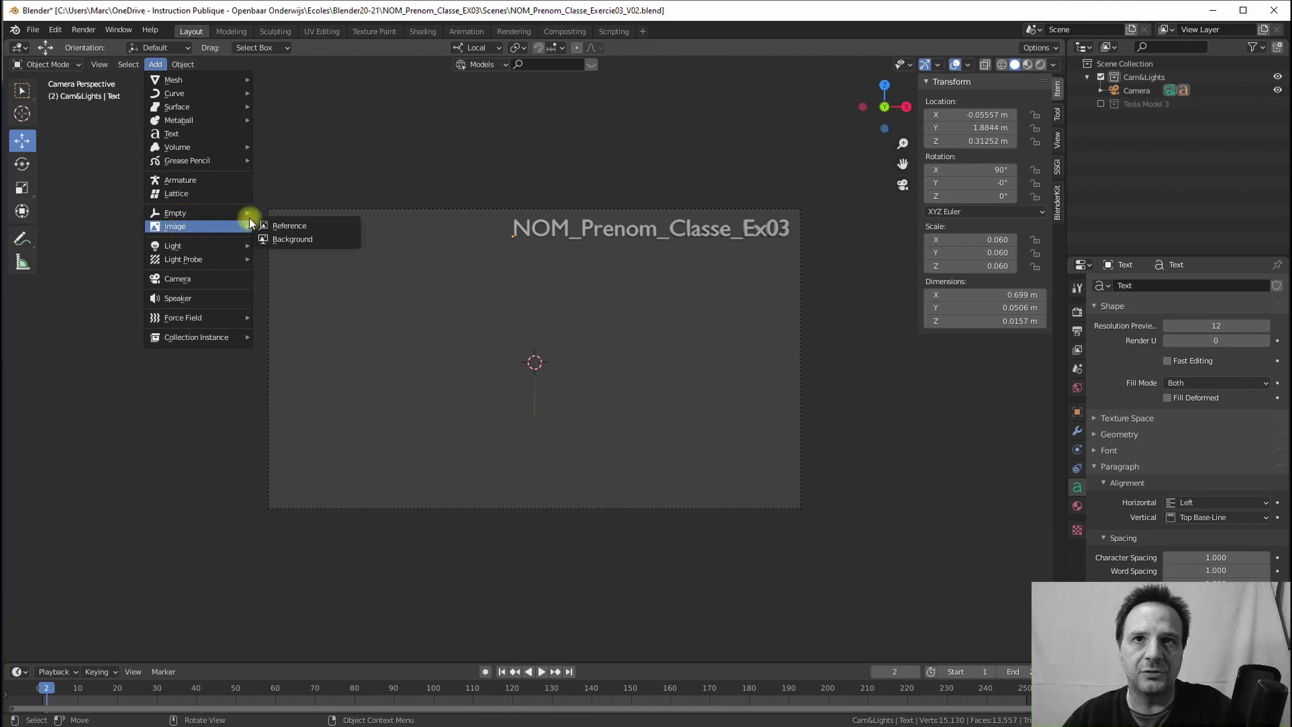
mouse_move(175, 226)
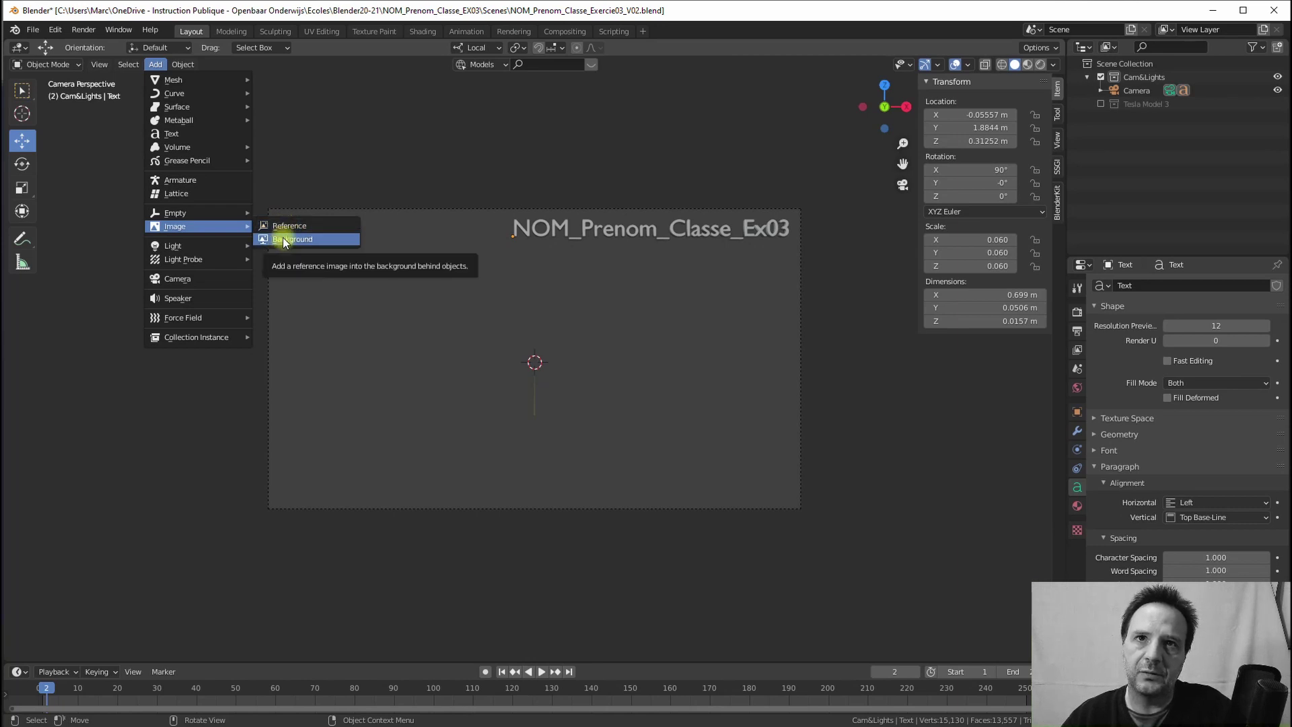
- Load VeniceBackplate.jpg from the NOM_Prenom_Classe_EX03 folder as a background image Empty
click(284, 239)
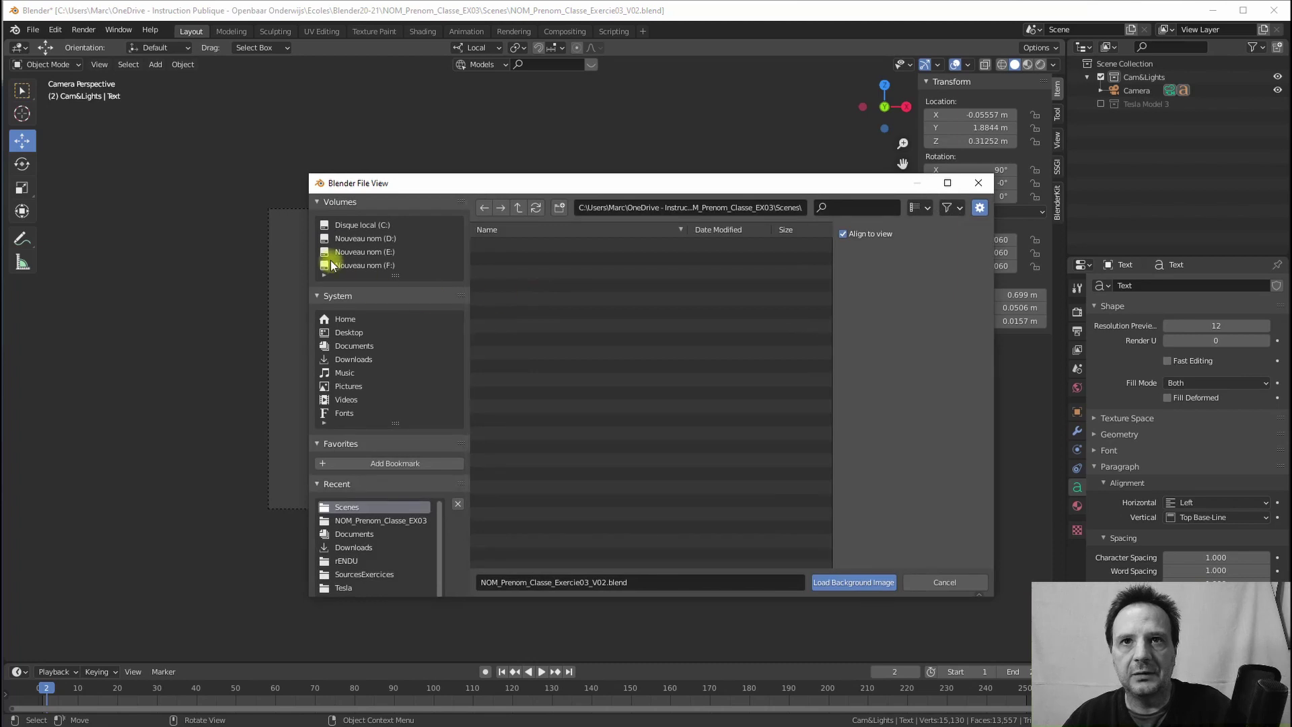
click(372, 523)
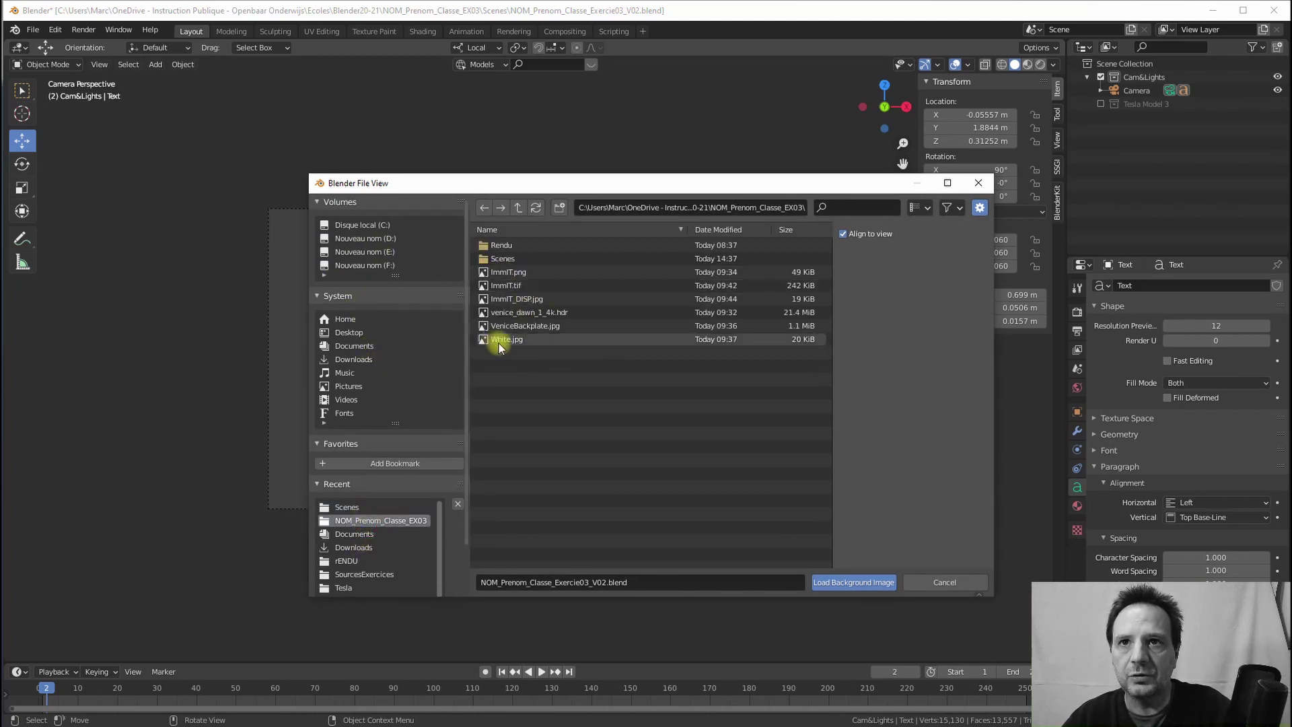
click(515, 326)
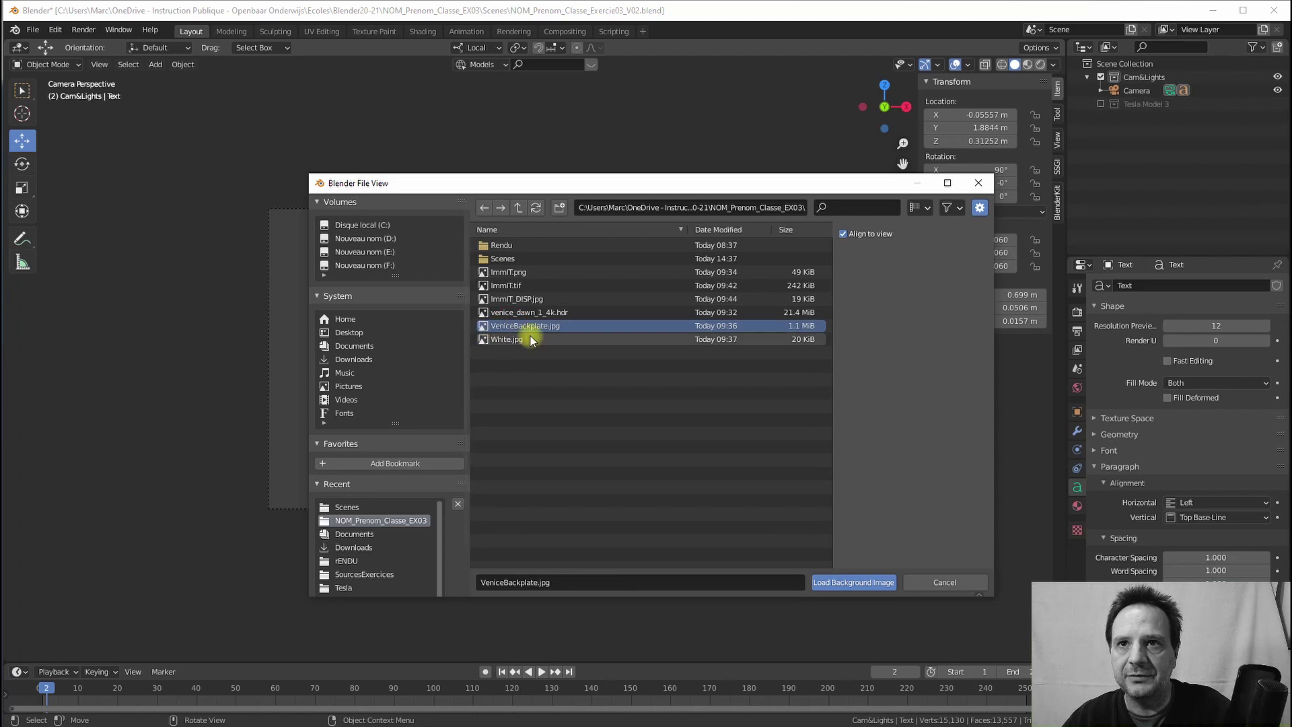
click(831, 582)
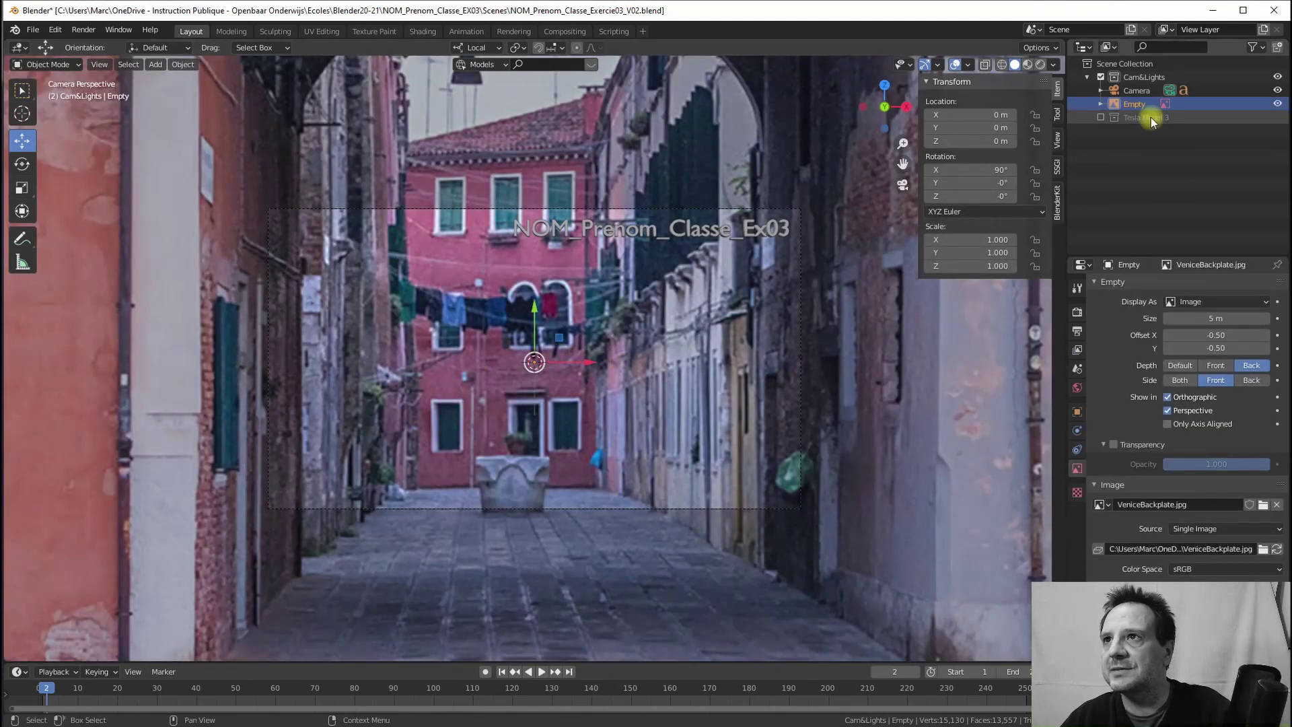
- Expand the image Empty in the Outliner and parent it to the Camera
click(1101, 104)
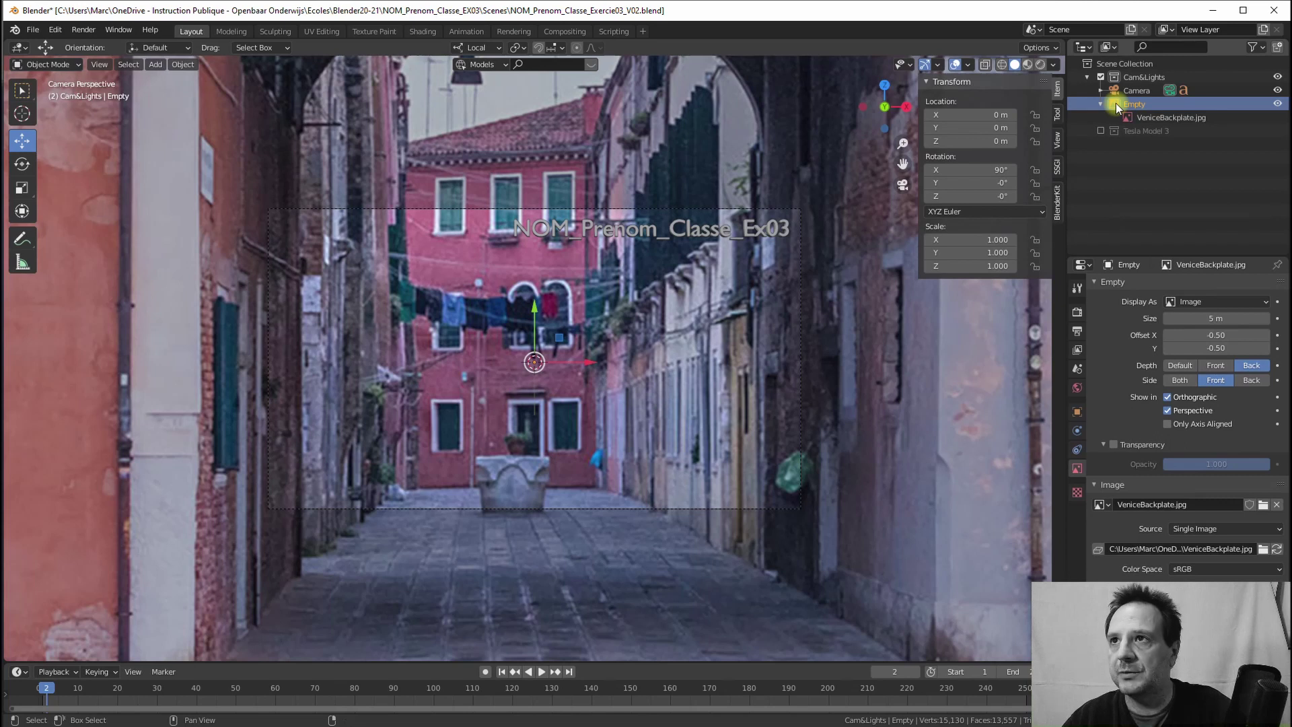
shift+drag(1116, 103, 1128, 95)
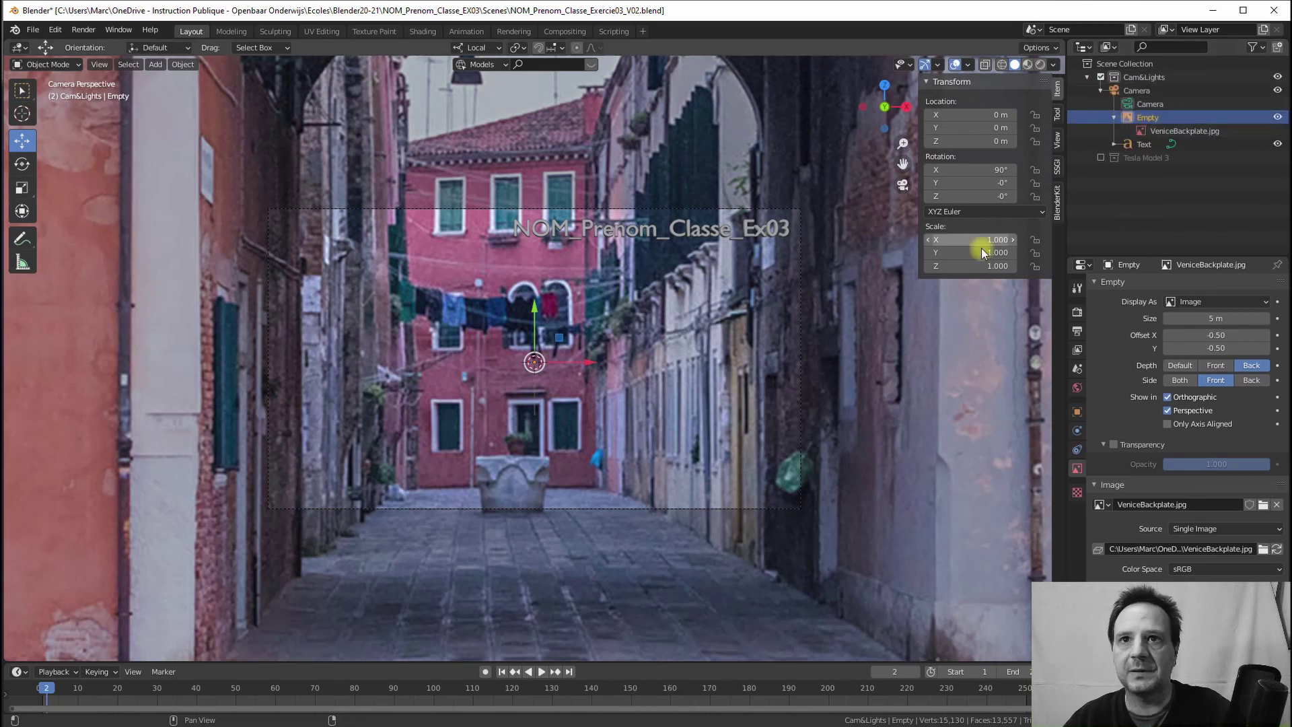
- Scale the backplate to 0.233, nudge it into place, then rescale it to 0.235
key(s)
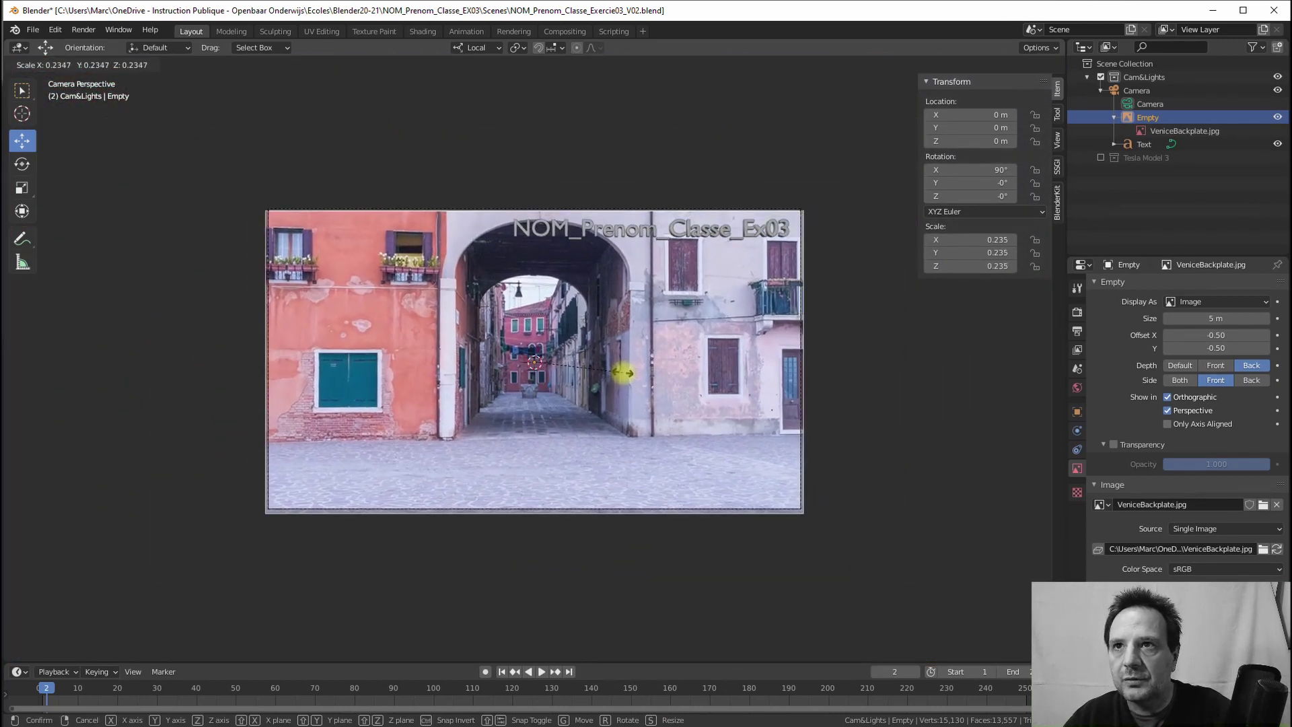
click(618, 372)
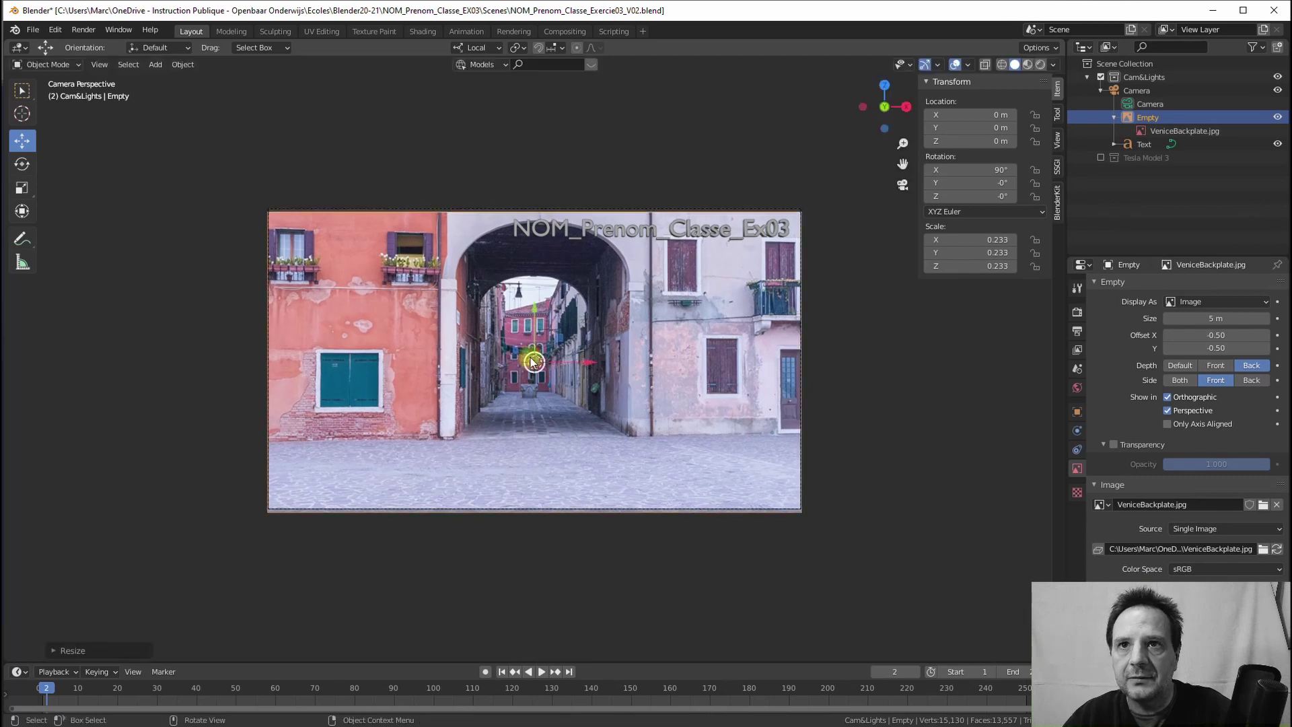
drag(535, 311, 535, 308)
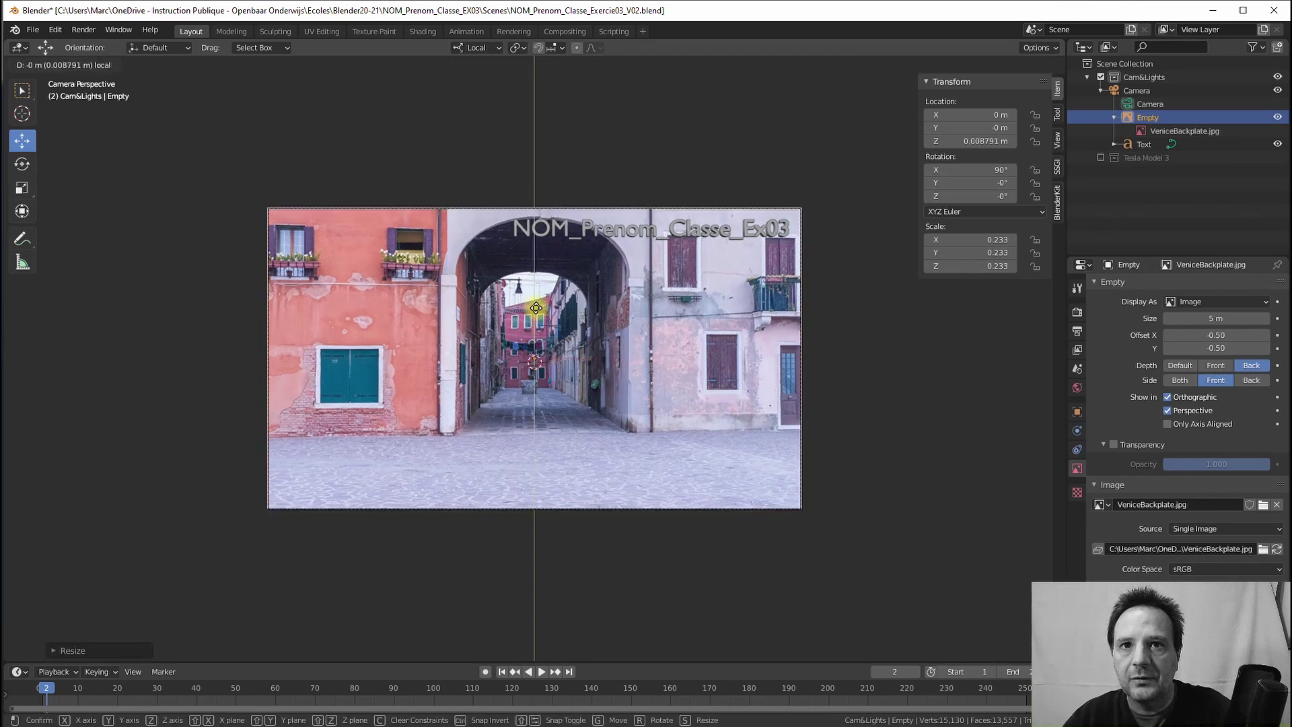
drag(582, 362, 579, 364)
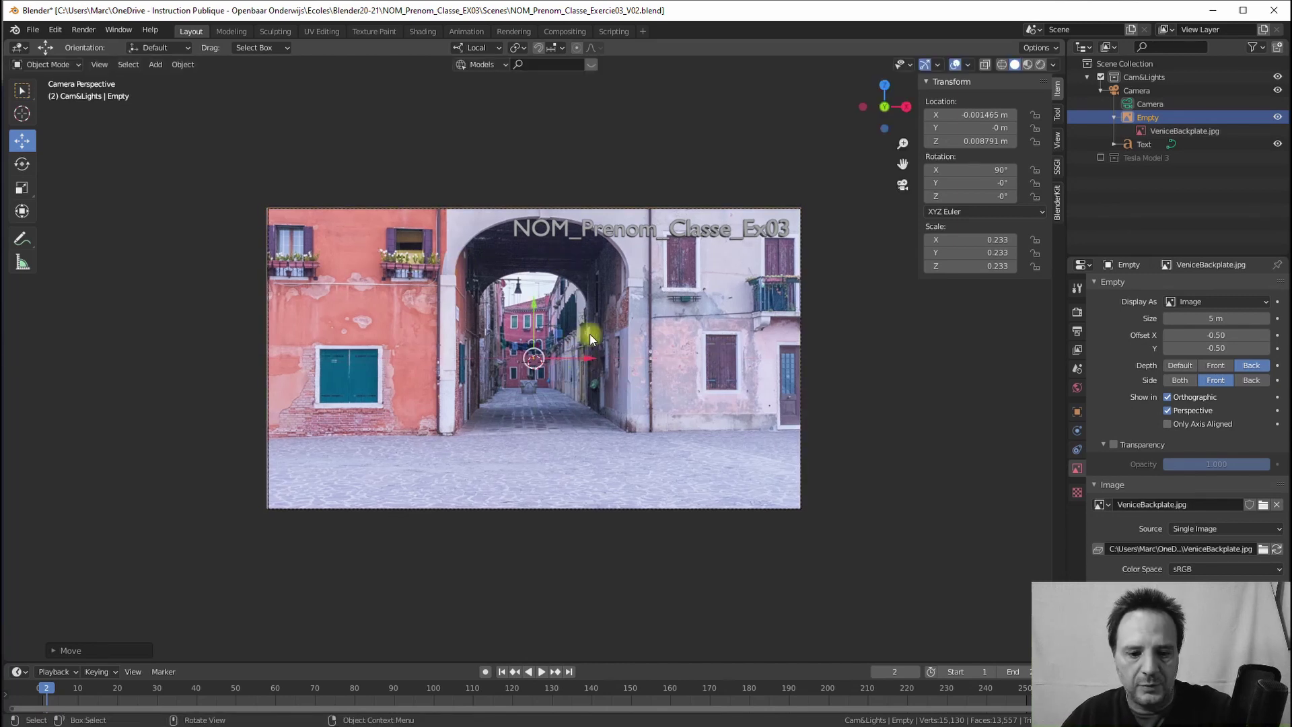
key(s)
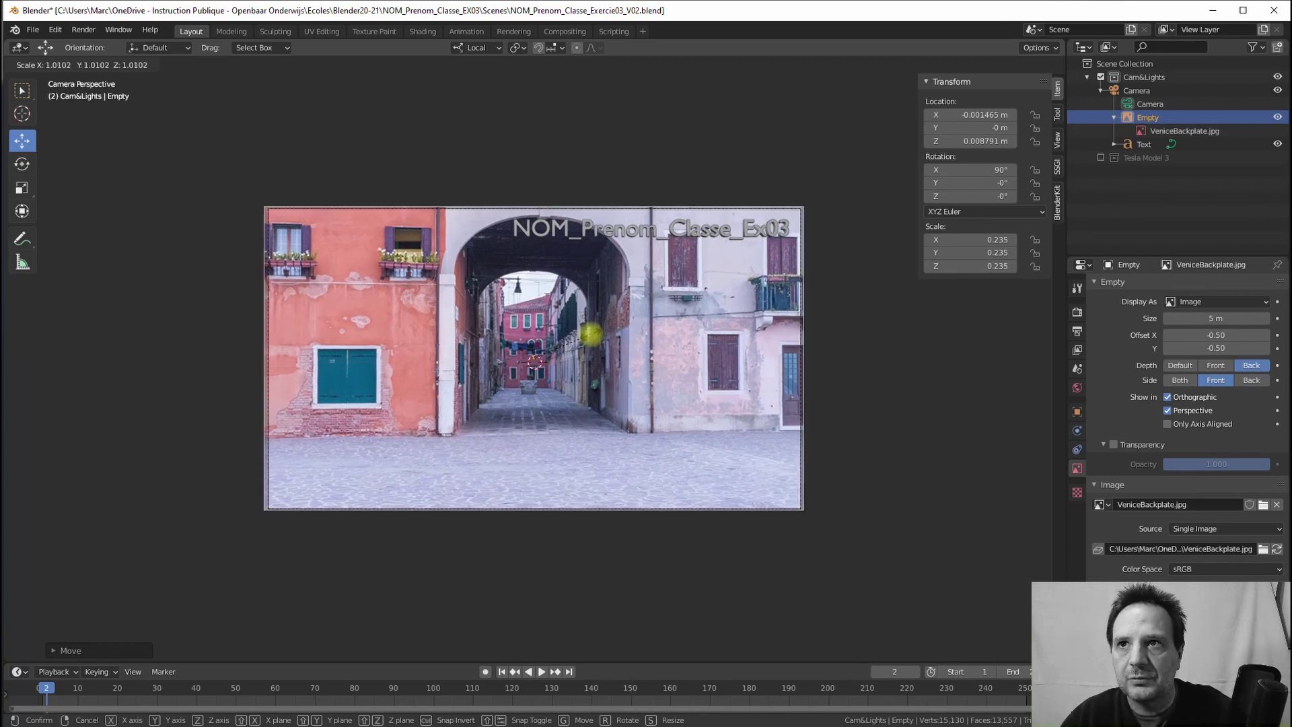
click(591, 335)
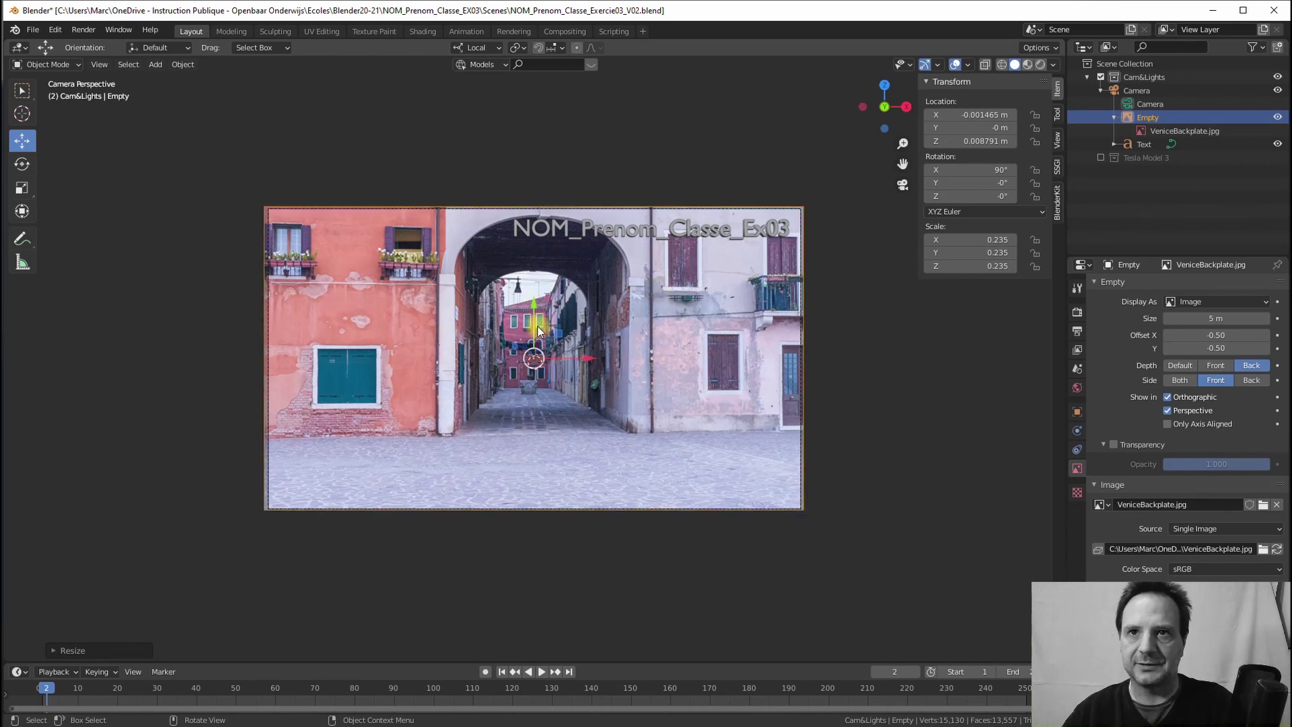
- Push the backplate behind the camera and enlarge it to scale 0.935
middle_drag(567, 375, 654, 418)
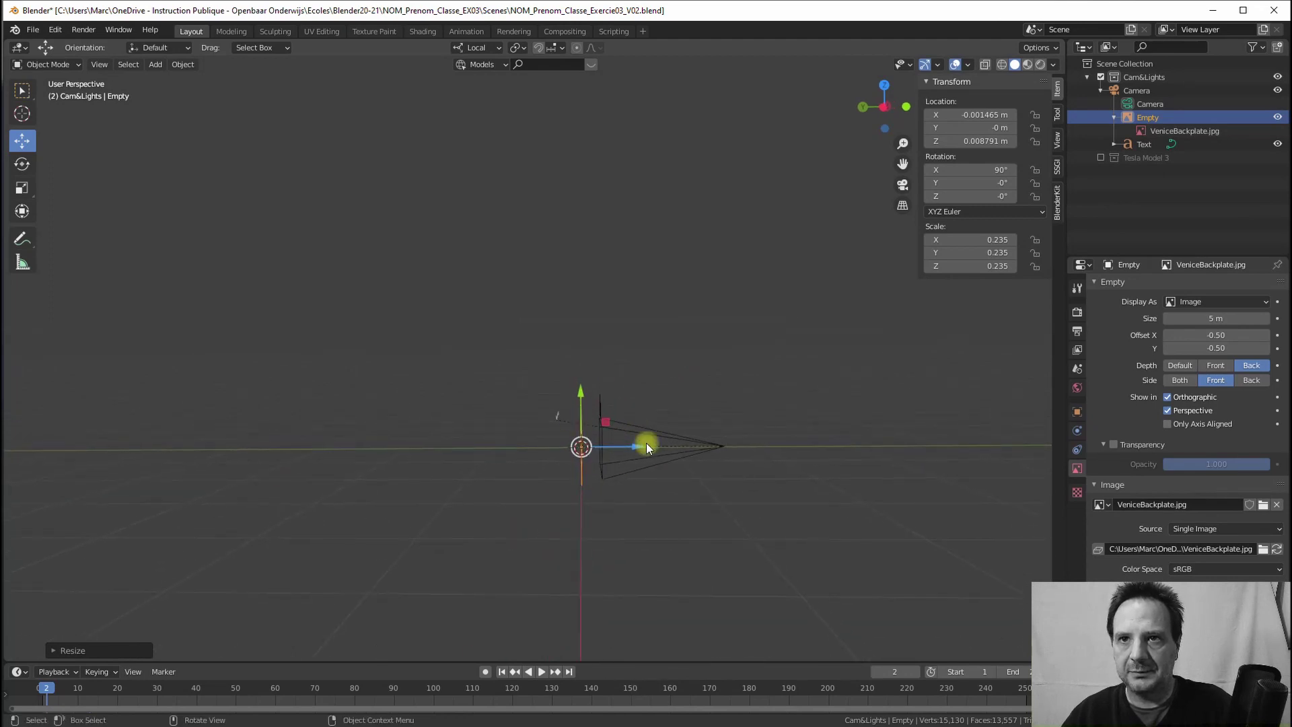
drag(636, 445, 319, 428)
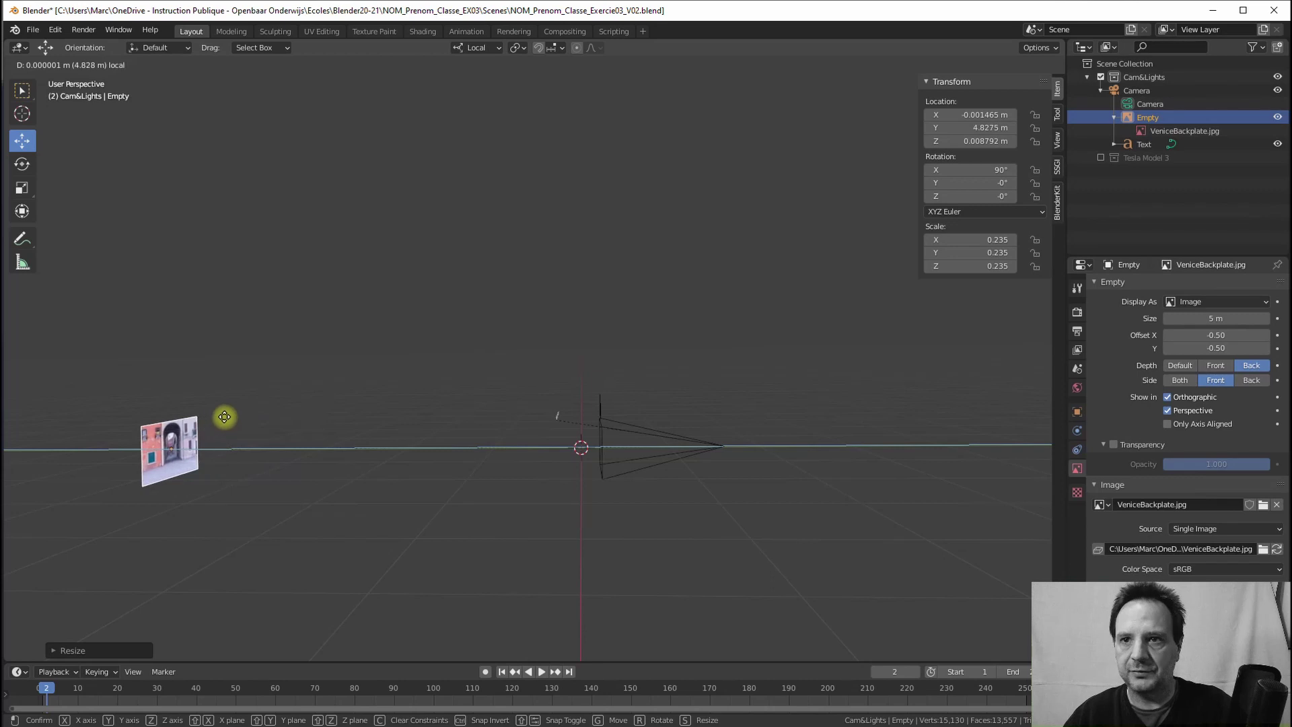
drag(320, 428, 223, 414)
key(KP_0)
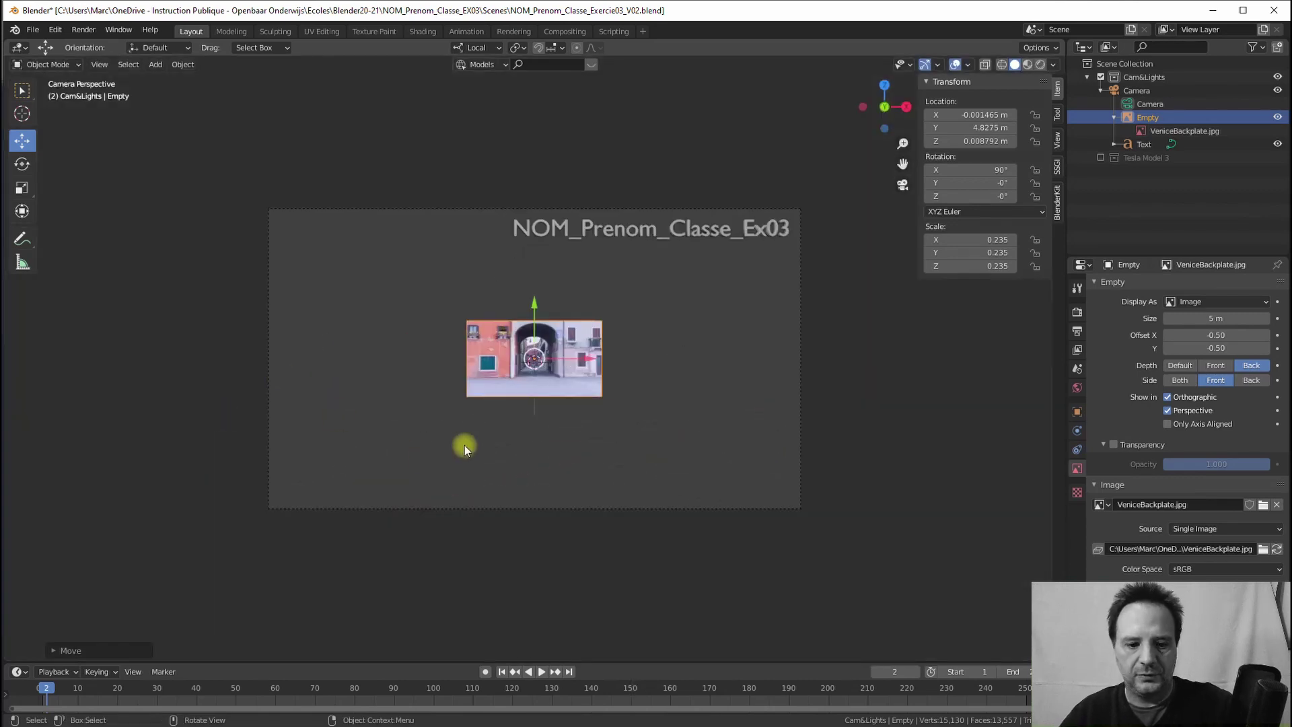
key(s)
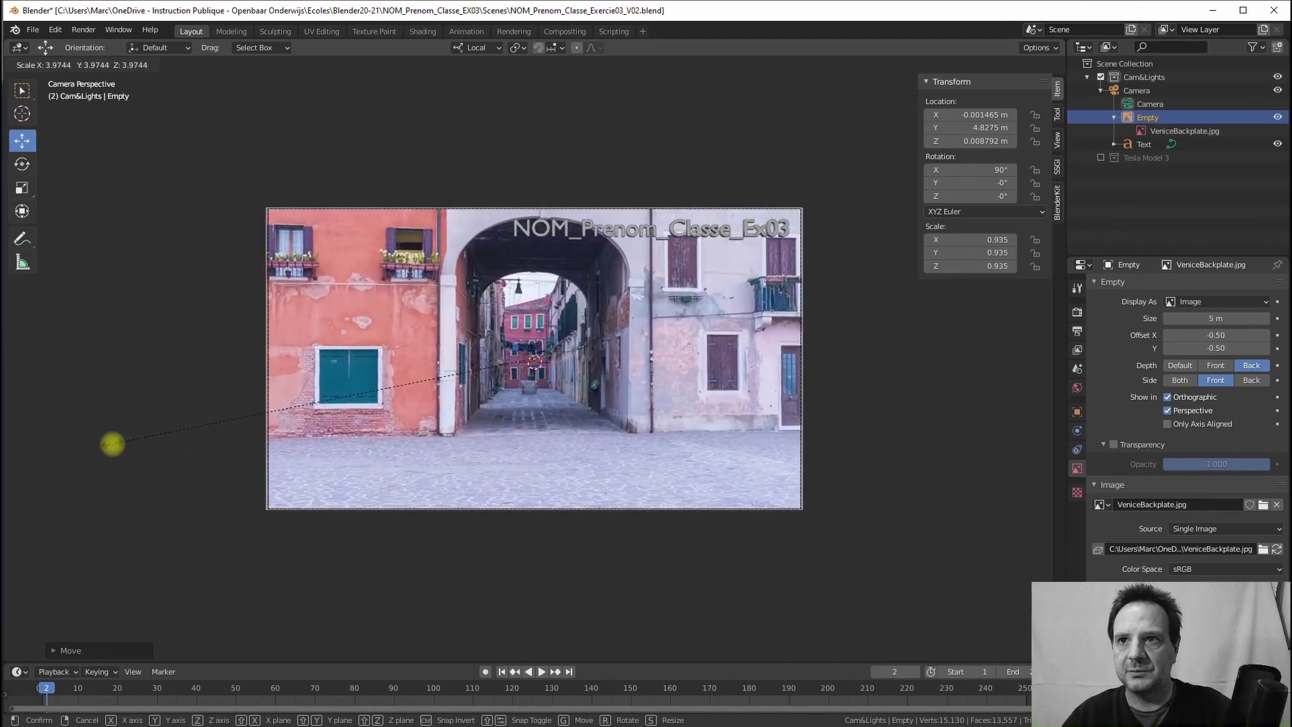
click(112, 443)
- Move the backplate farther back to Y 11.817 m and scale it to 1.952
mouse_move(203, 420)
middle_down()
mouse_move(284, 399)
mouse_move(414, 410)
middle_up()
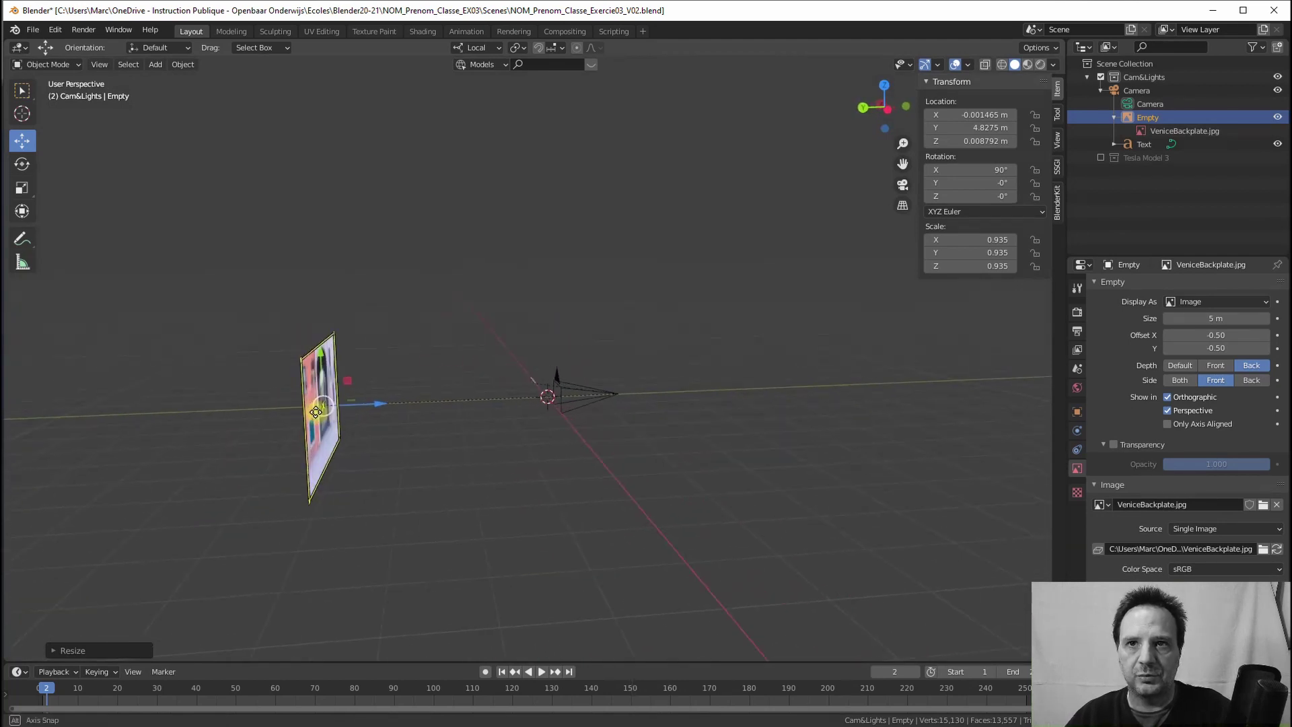
drag(383, 404, 46, 404)
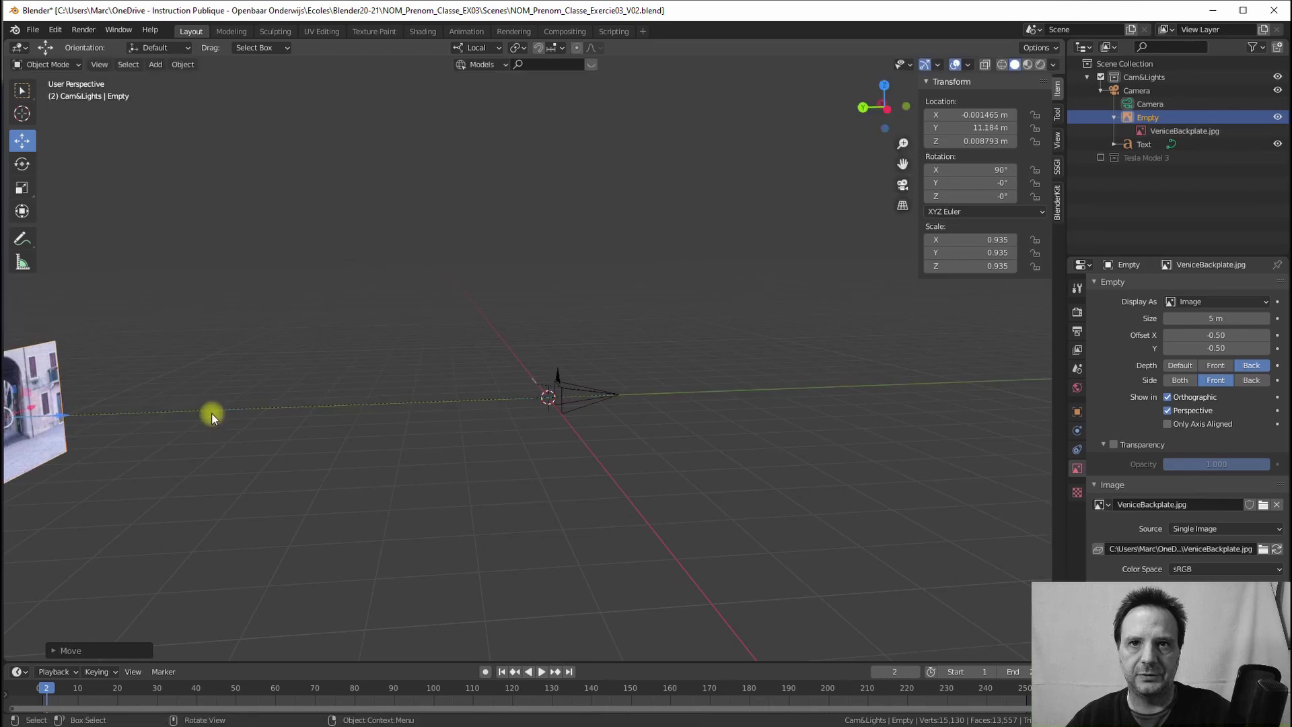
scroll(210, 412, down, 3)
drag(286, 392, 264, 391)
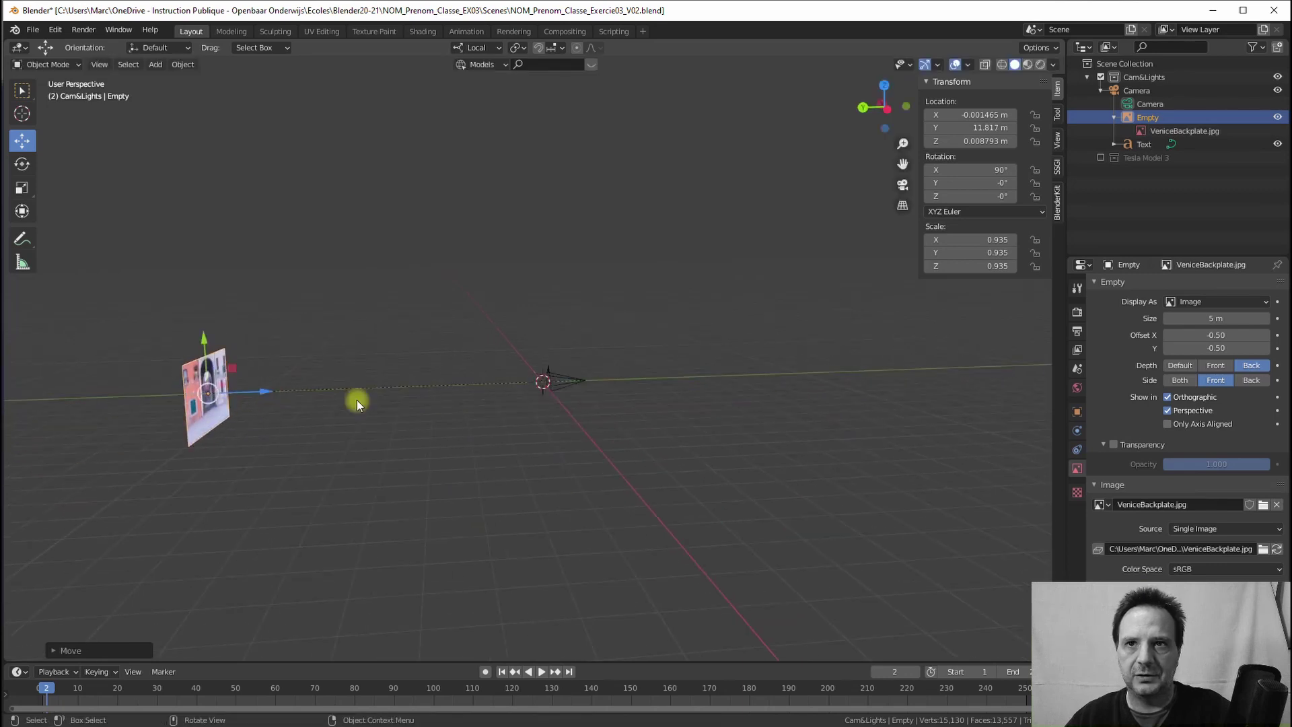
key(KP_0)
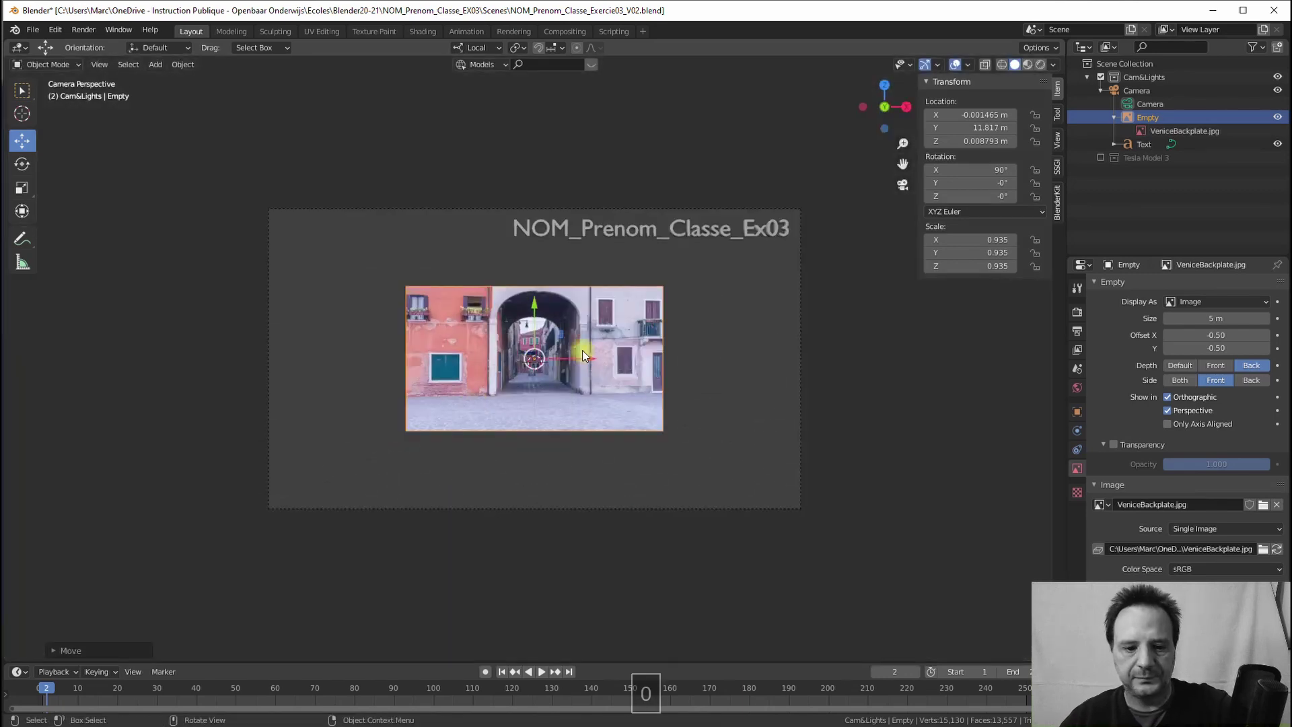
key(s)
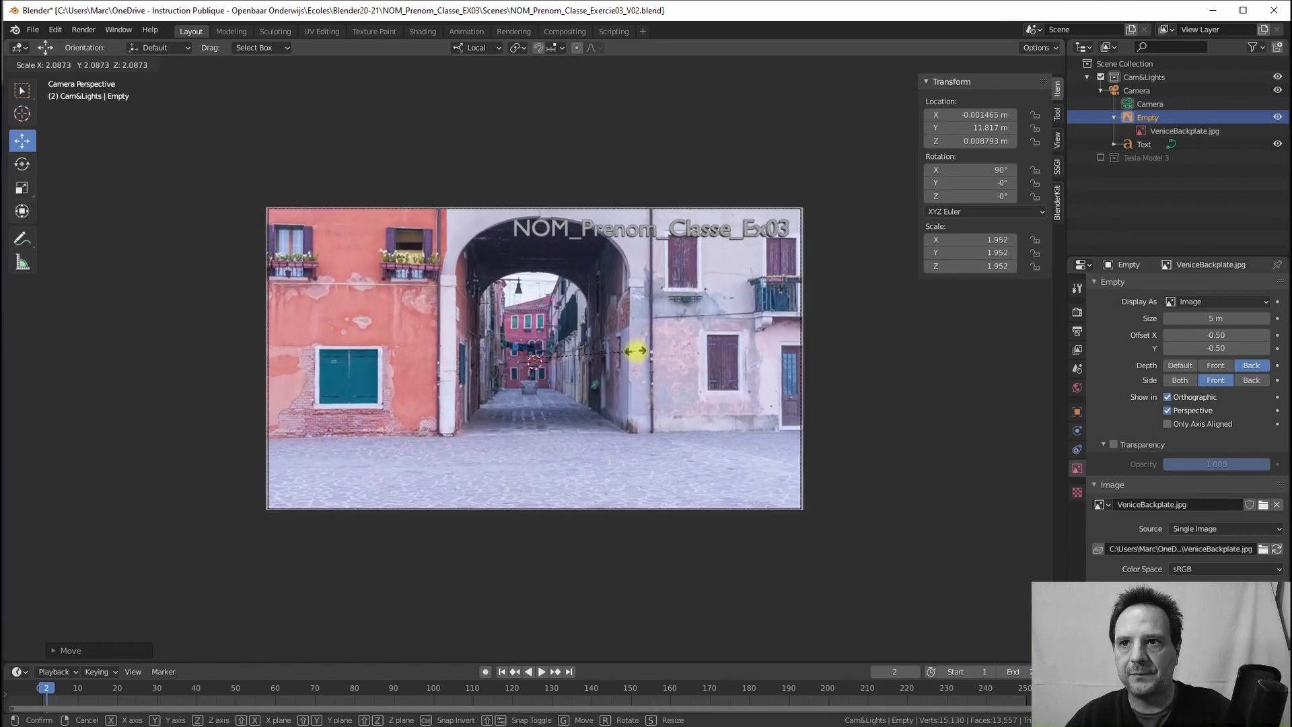
click(636, 354)
mouse_move(625, 353)
middle_down()
mouse_move(398, 381)
mouse_move(545, 373)
middle_up()
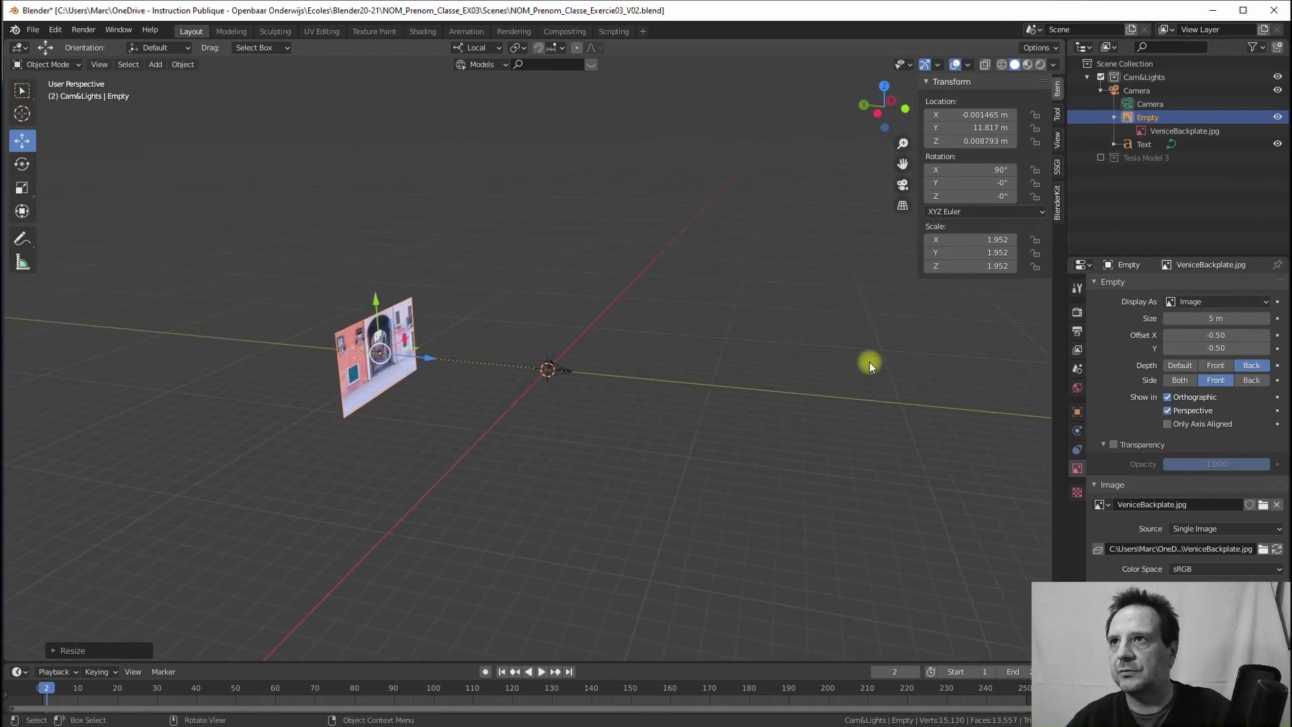
- Show the Tesla Model 3 collection and raise the camera to about 1 m
click(1101, 158)
scroll(519, 350, up, 3)
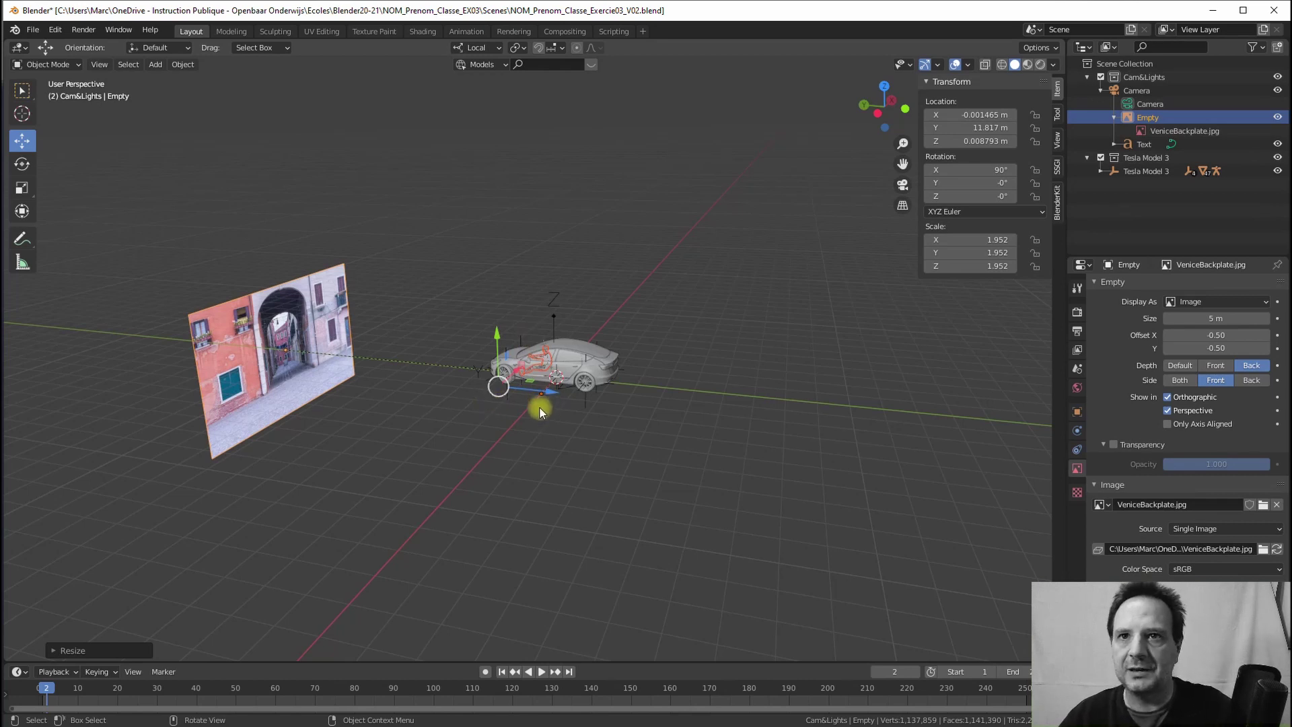
scroll(483, 406, up, 2)
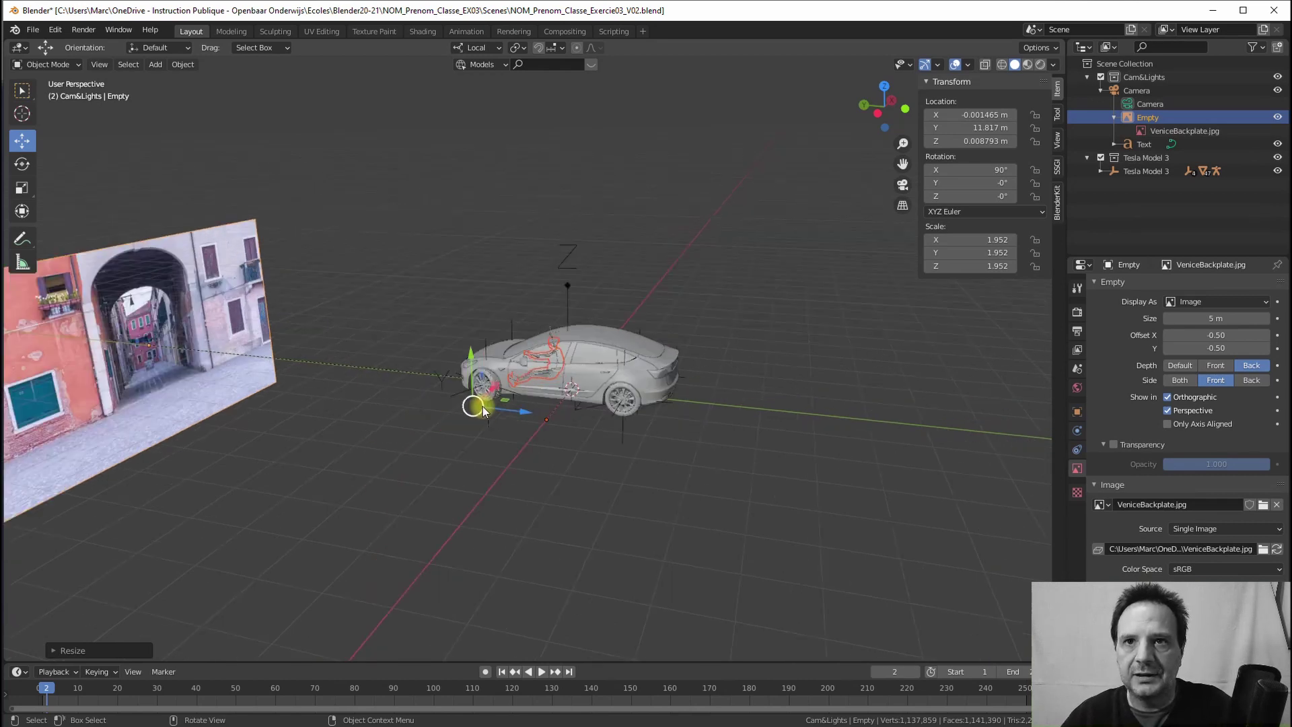
scroll(486, 404, up, 3)
click(492, 439)
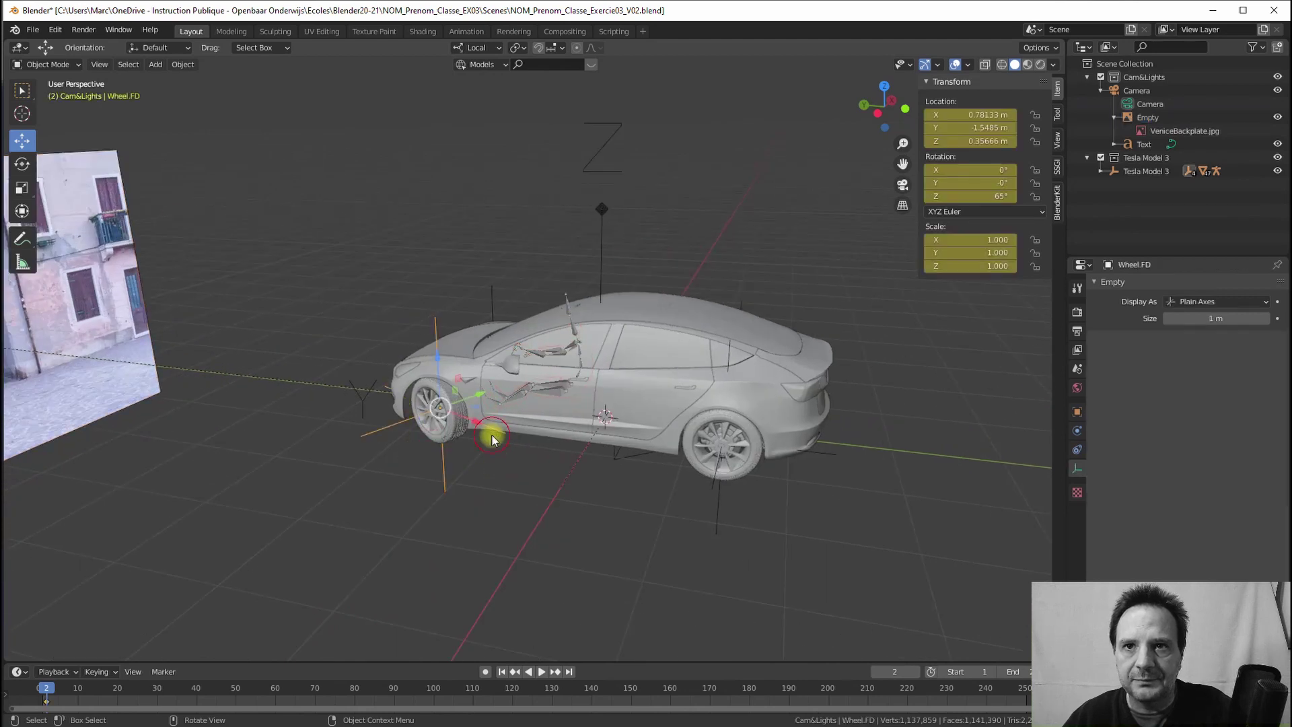
click(617, 461)
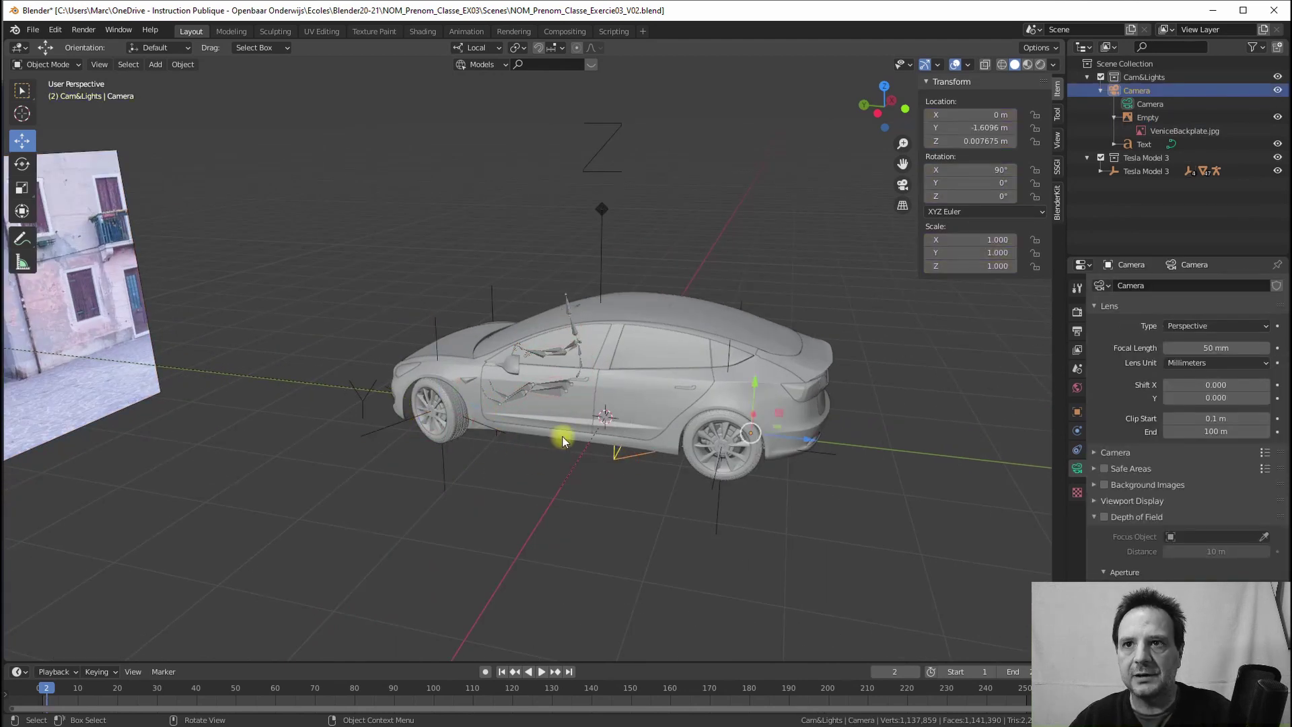
drag(754, 379, 711, 319)
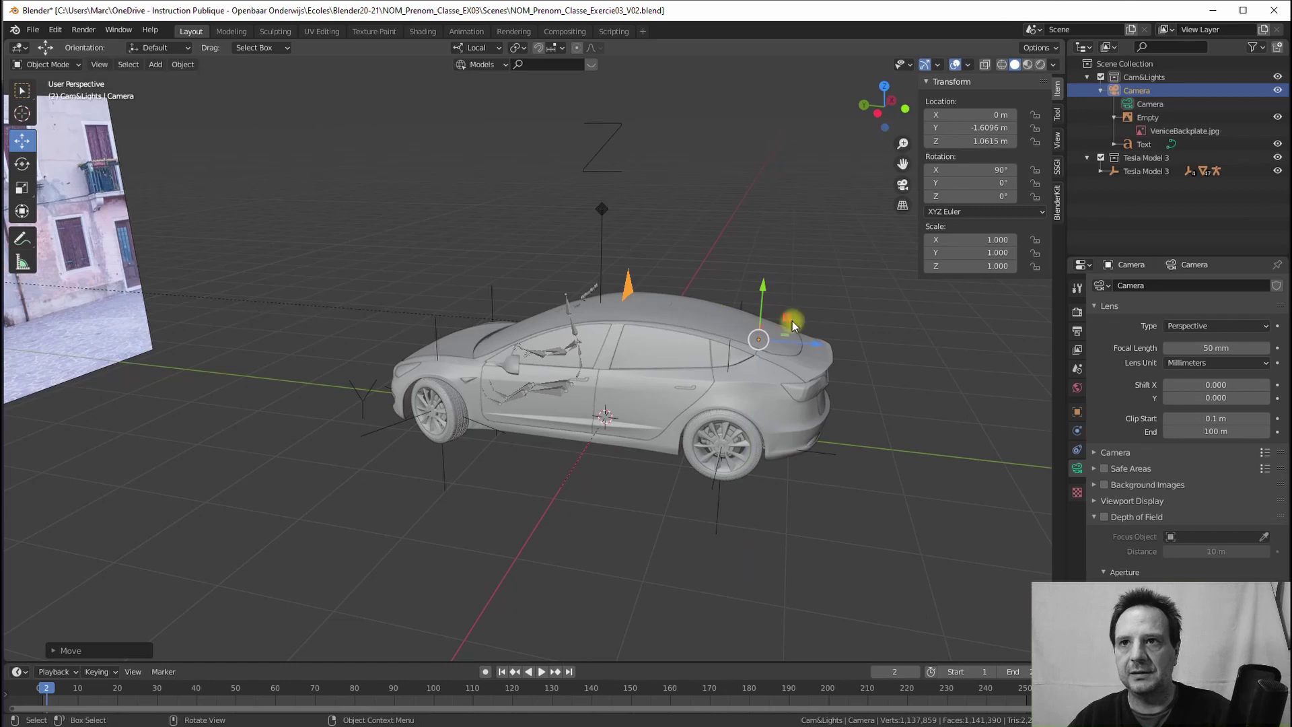
- Turn the camera -192° to face the car, move it to X 2.43, Y 10.02 m, and look through it
key(r)
key(y)
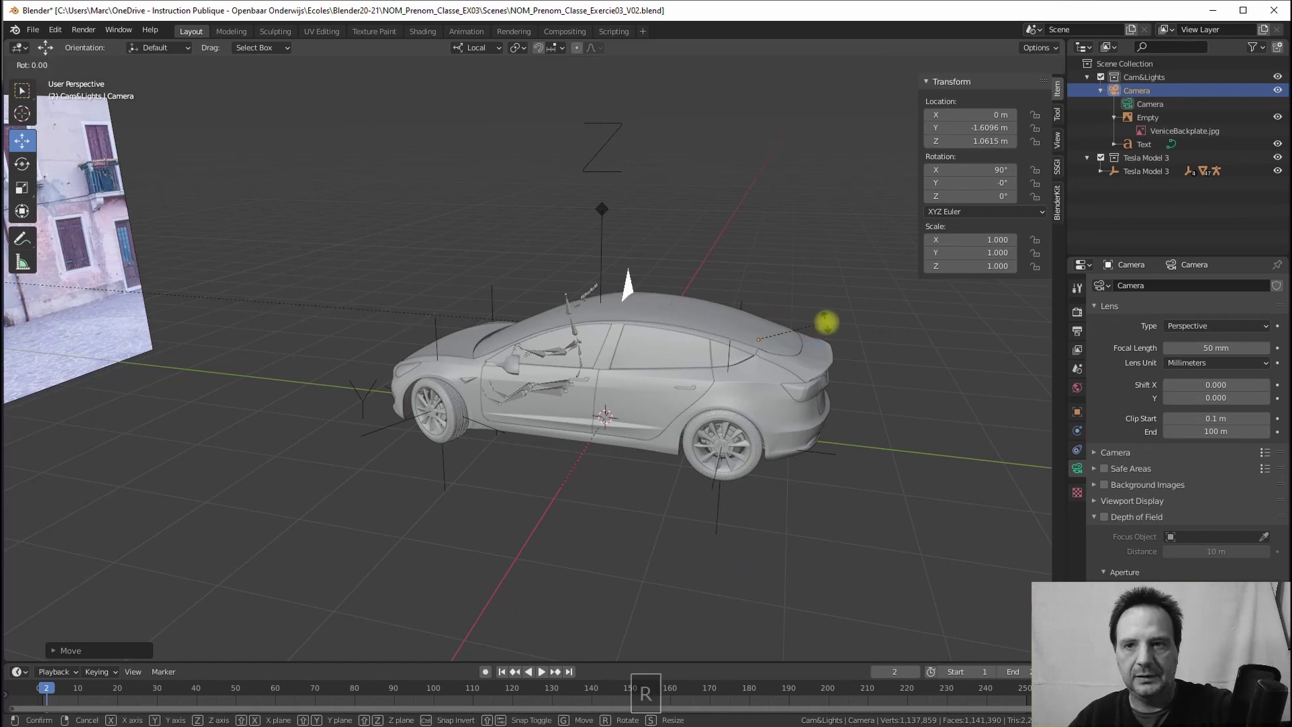
key(y)
click(689, 343)
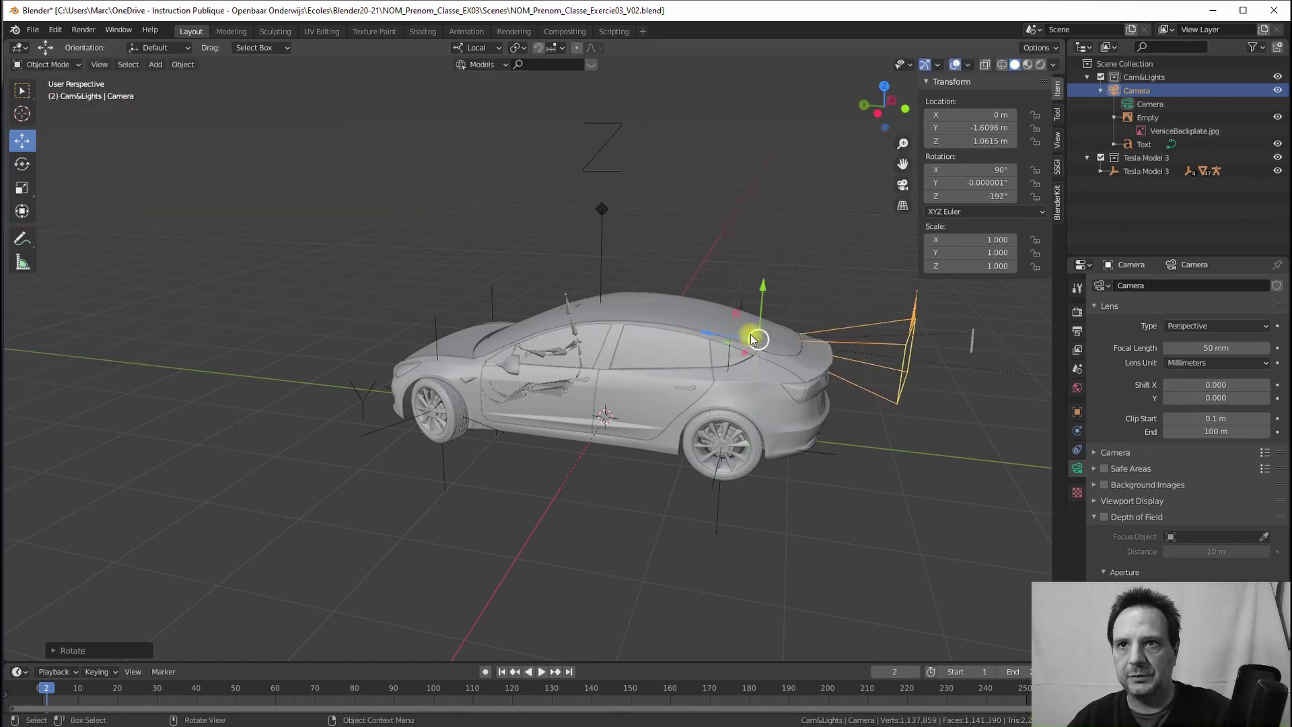
key(g)
key(z)
key(z)
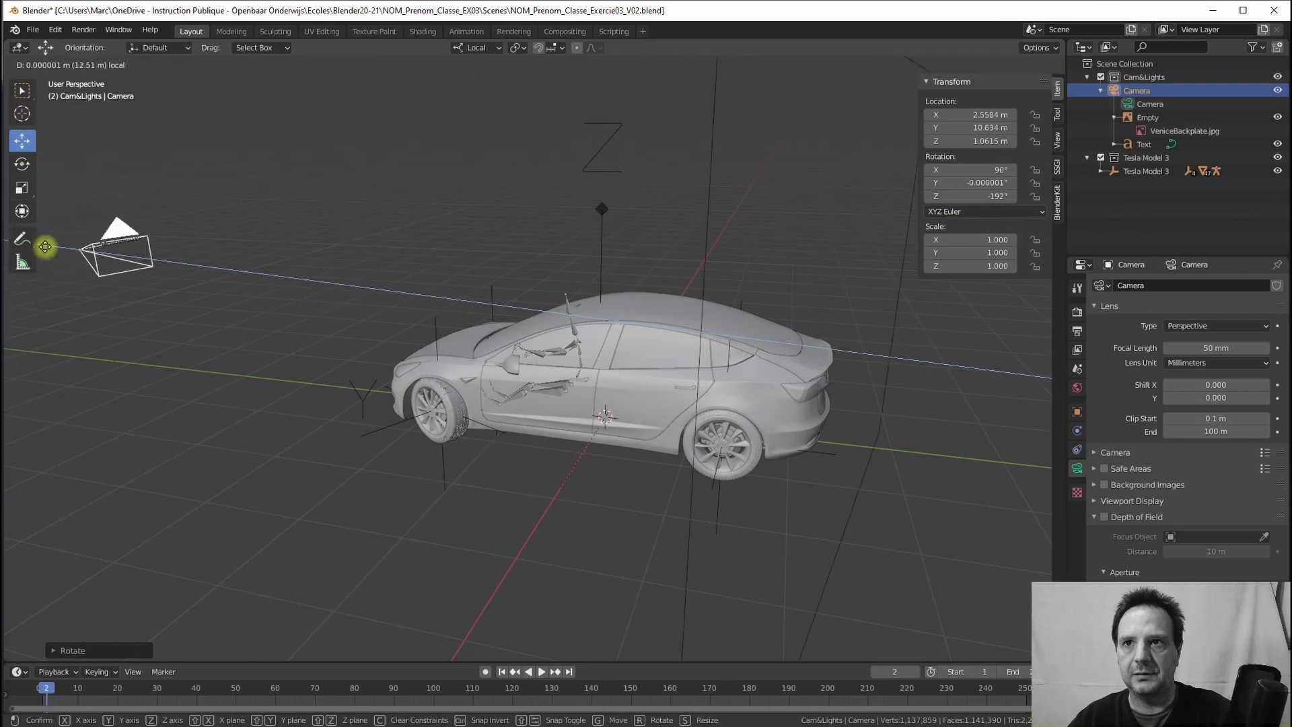
click(60, 248)
key(KP_0)
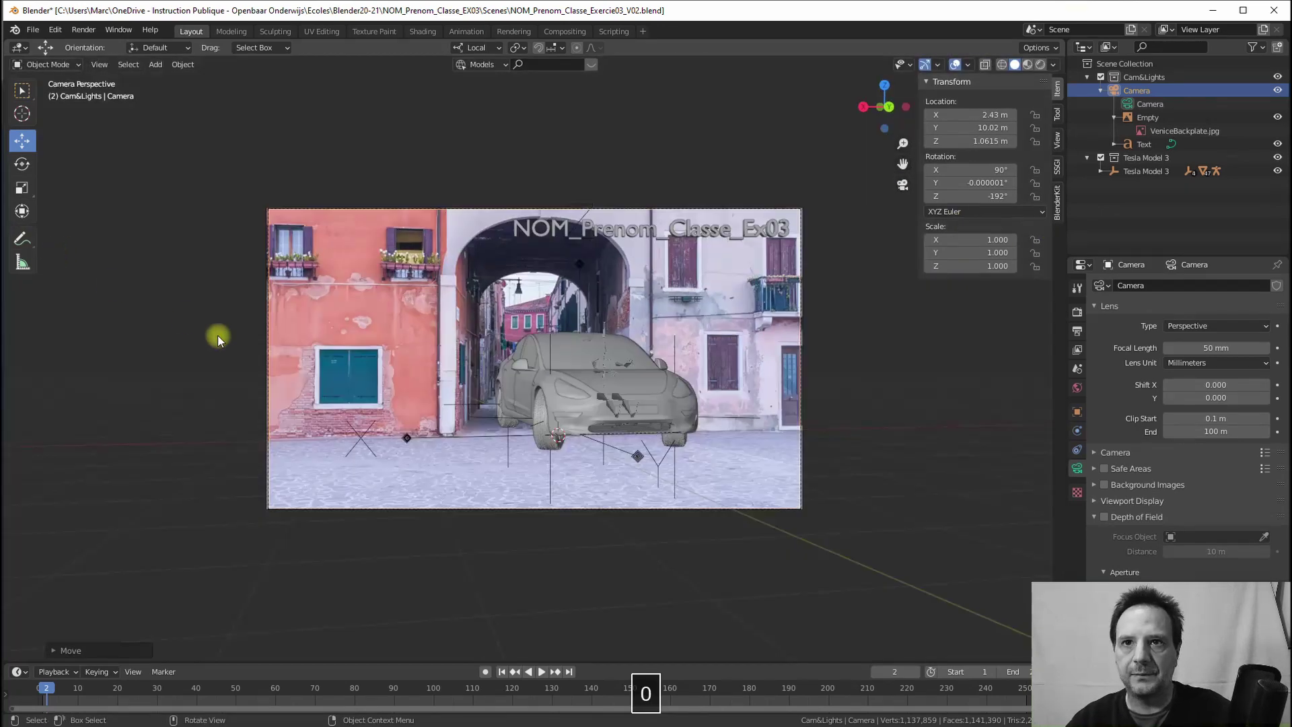
scroll(389, 345, down, 1)
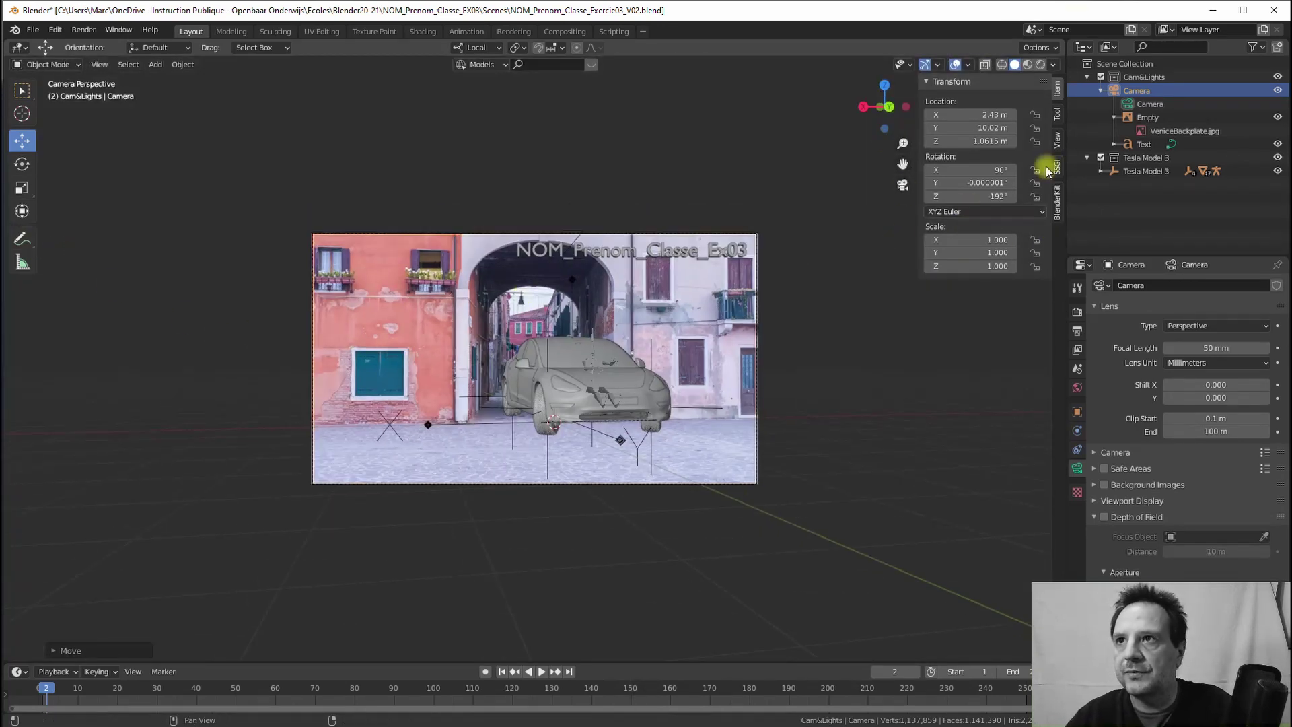
- Tick Camera to View, then orbit, pan and zoom to frame the Tesla larger and angled
click(1057, 140)
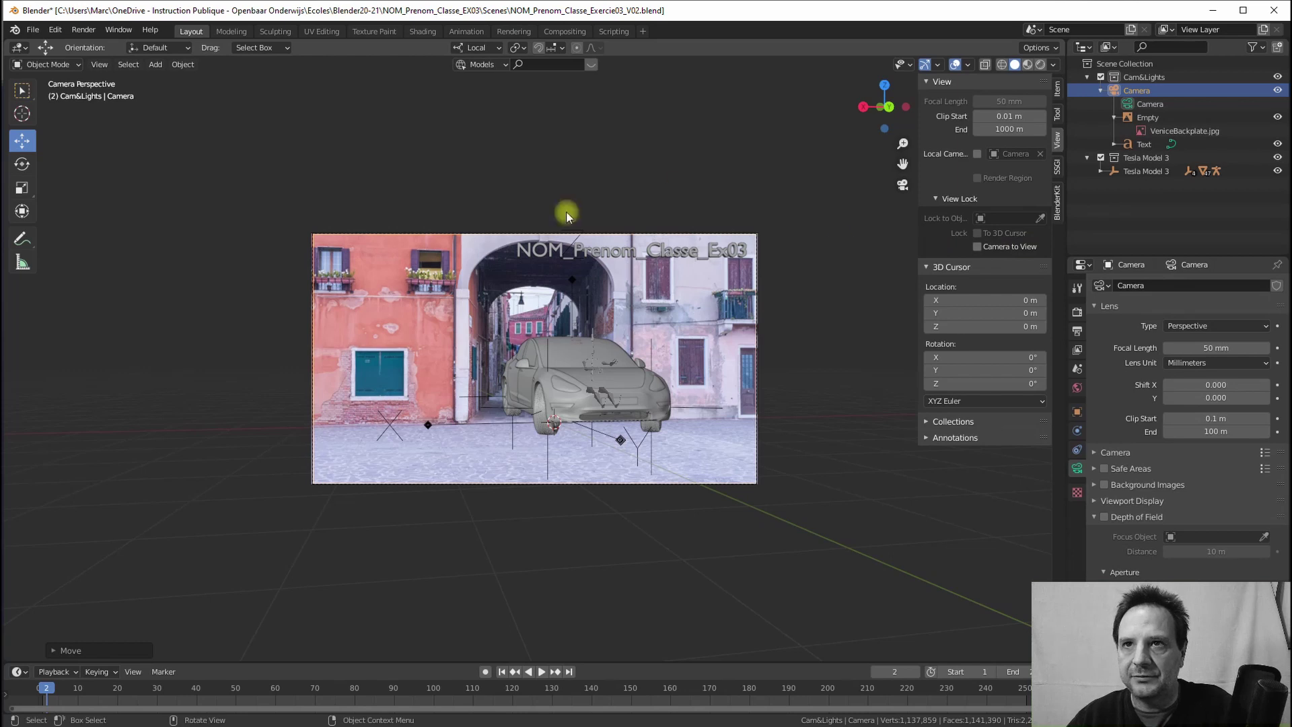
click(977, 247)
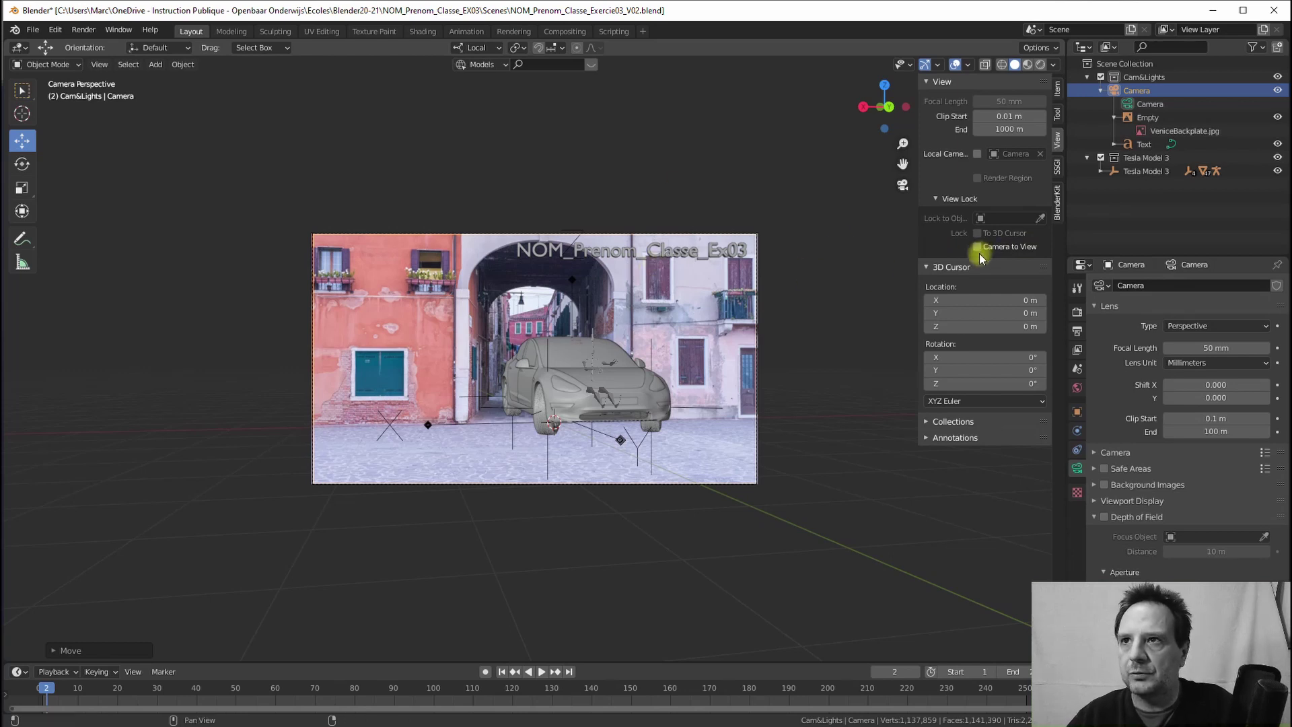
mouse_move(543, 476)
middle_down()
mouse_move(532, 488)
mouse_move(597, 457)
mouse_move(586, 432)
mouse_move(540, 447)
mouse_move(681, 369)
middle_up()
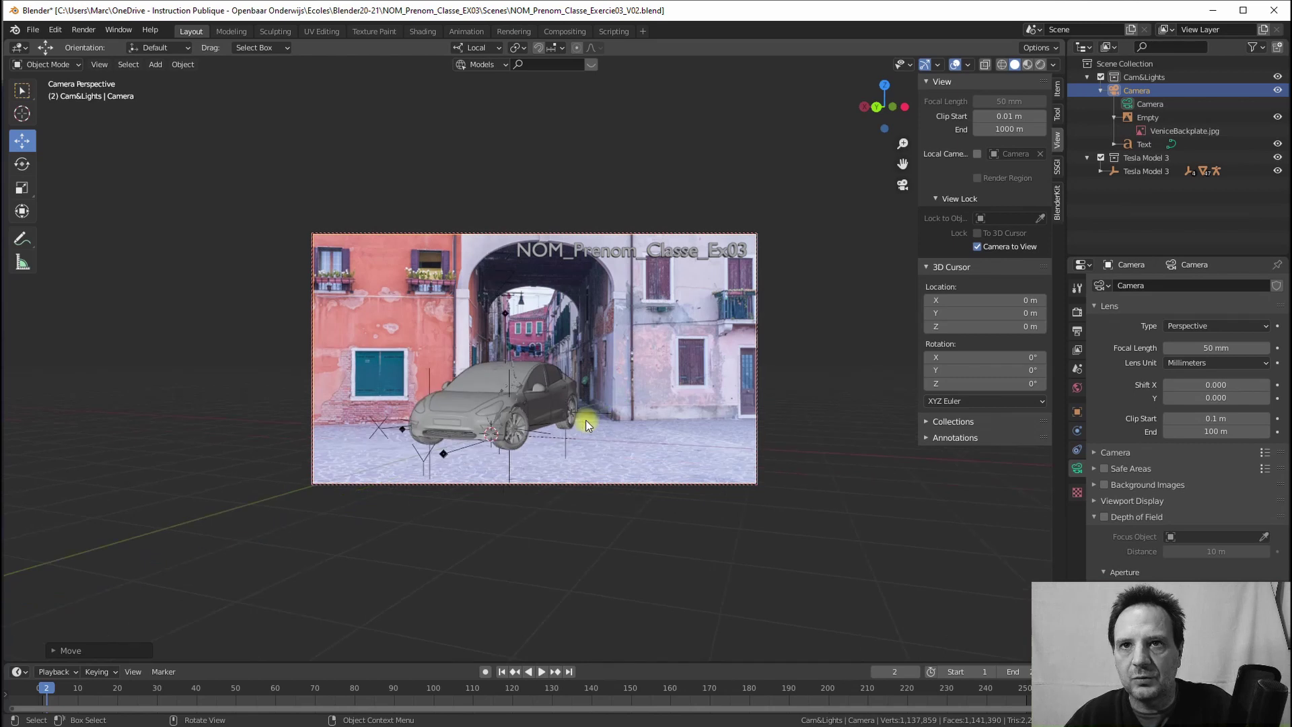
shift+middle_drag(586, 422, 587, 432)
scroll(587, 433, down, 1)
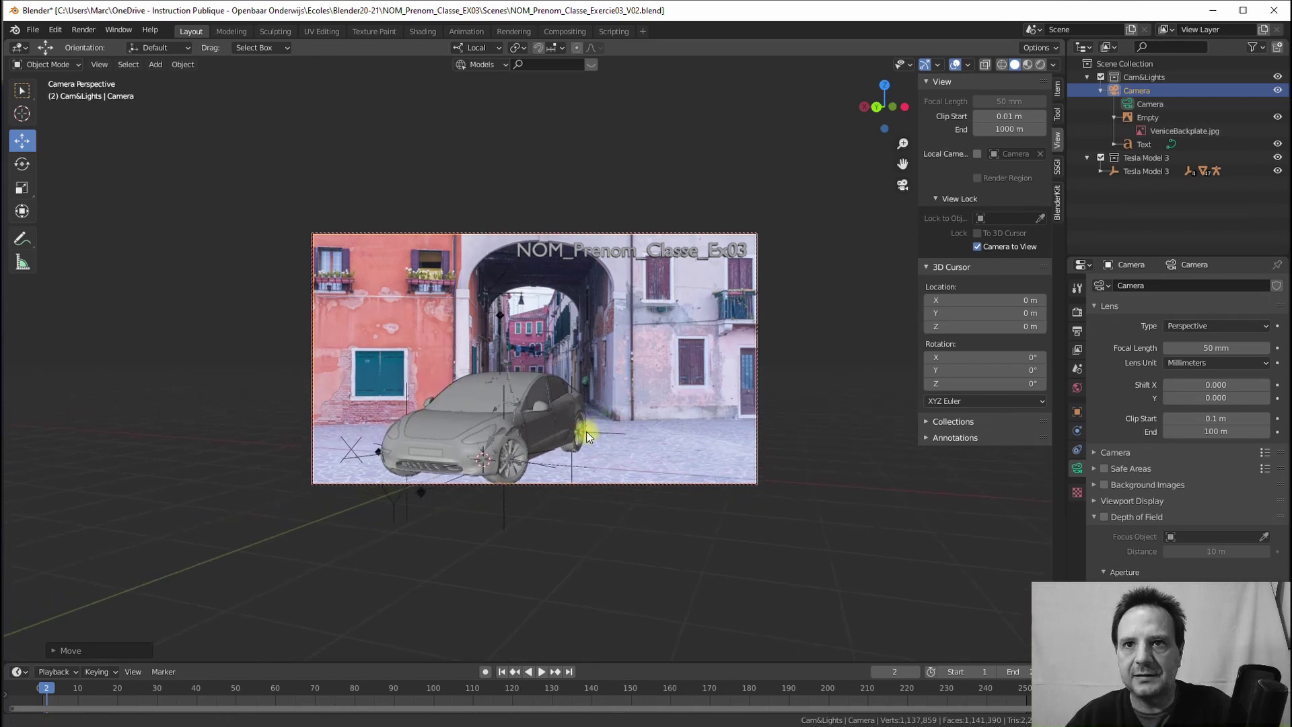
scroll(587, 433, down, 1)
scroll(588, 434, down, 1)
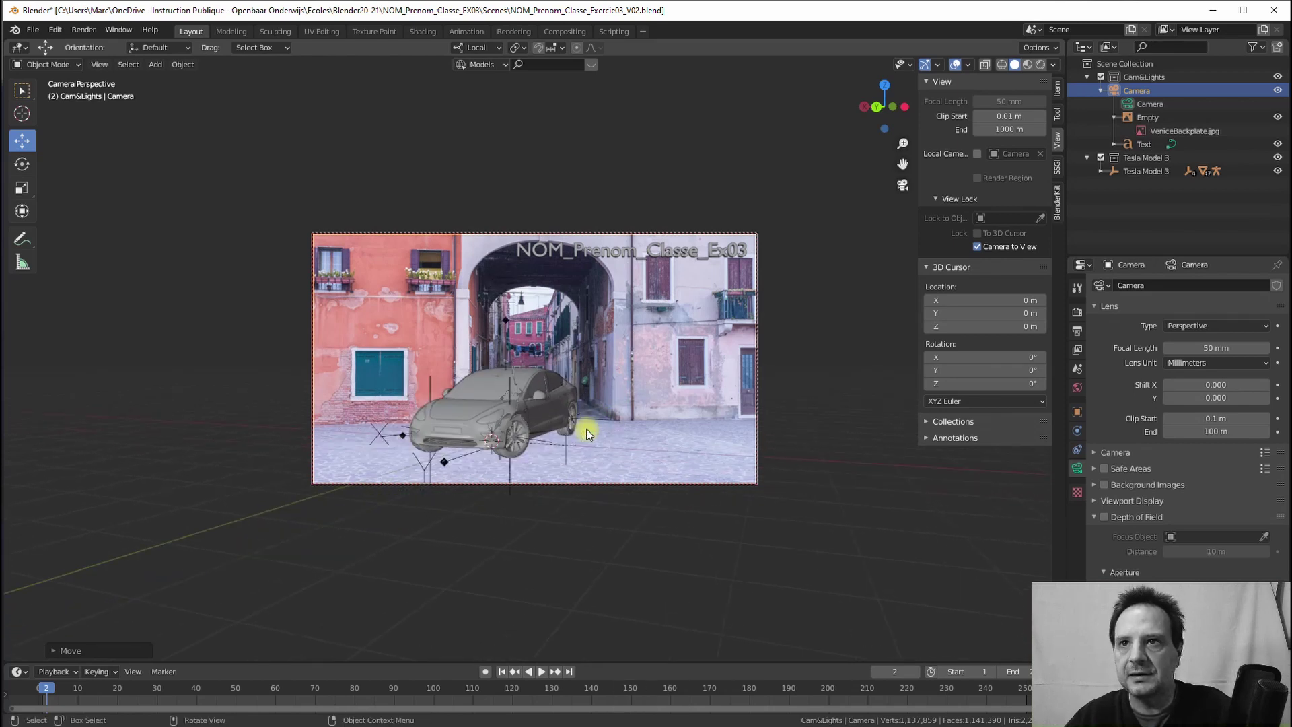
scroll(591, 430, up, 1)
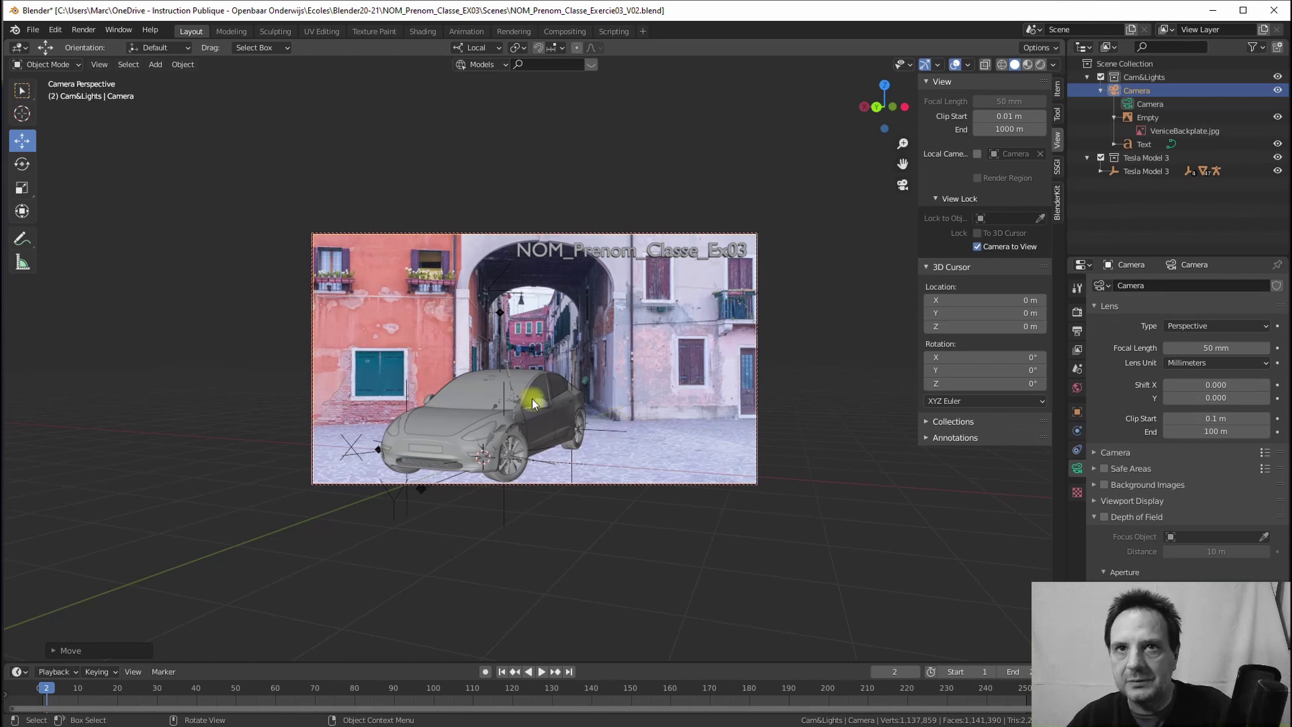
- Add a plane and scale it up as a floor under the car
click(155, 64)
mouse_move(173, 79)
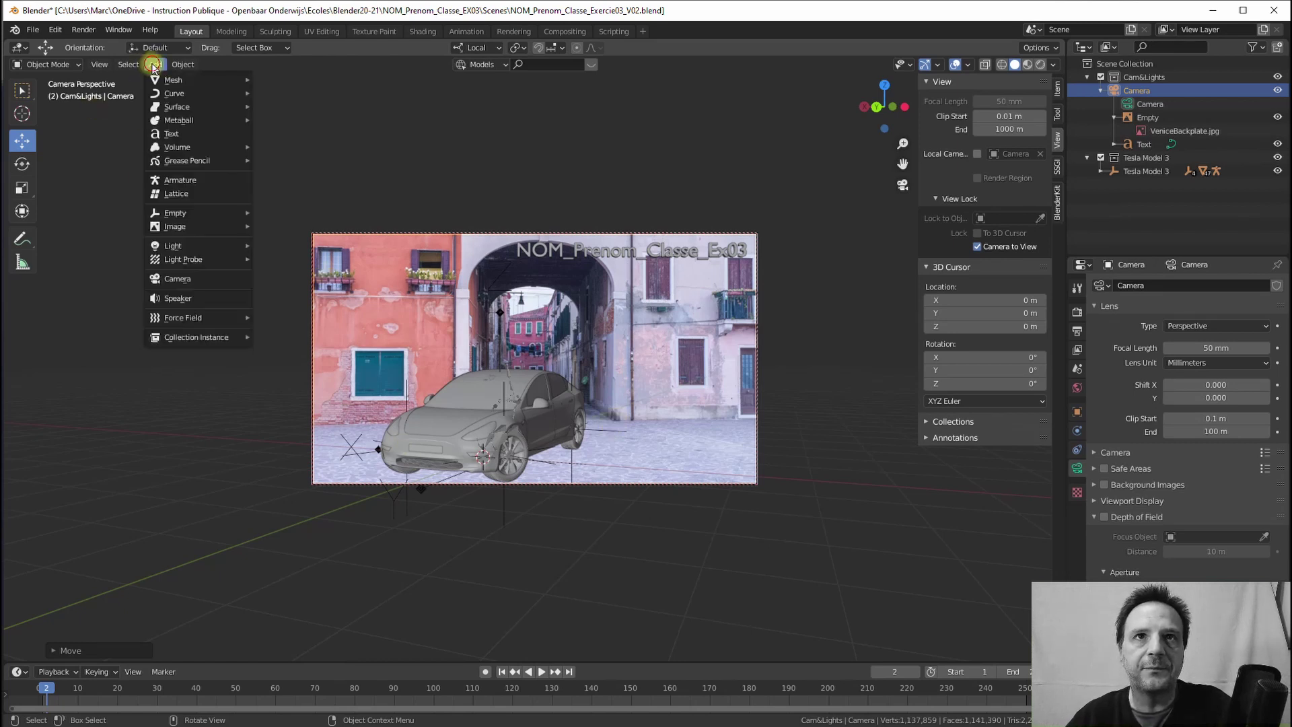
click(281, 79)
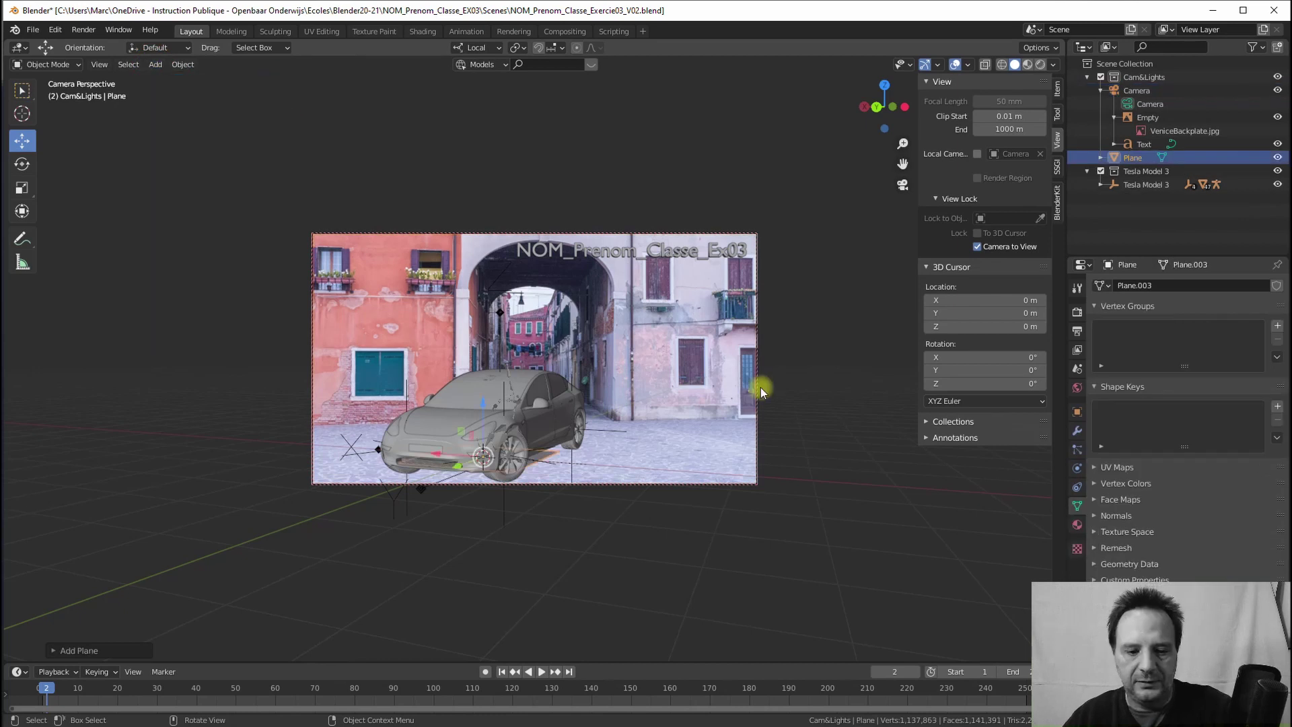
key(s)
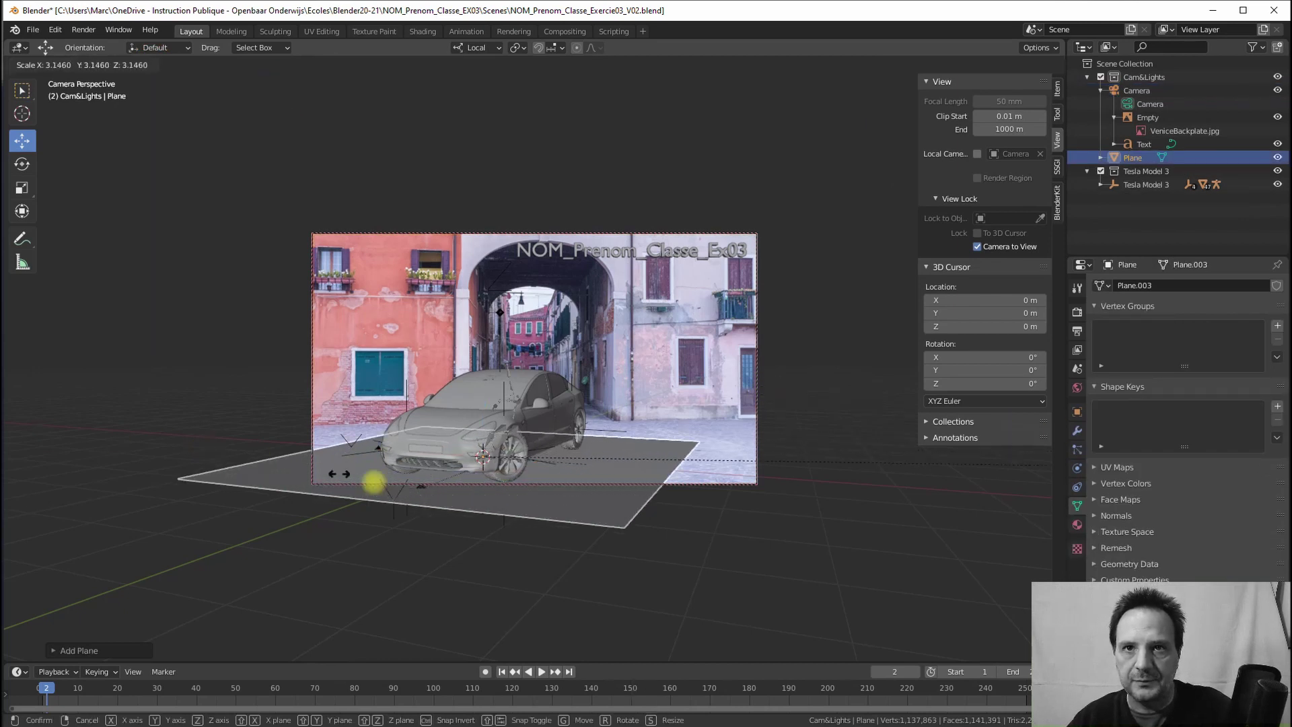
click(482, 498)
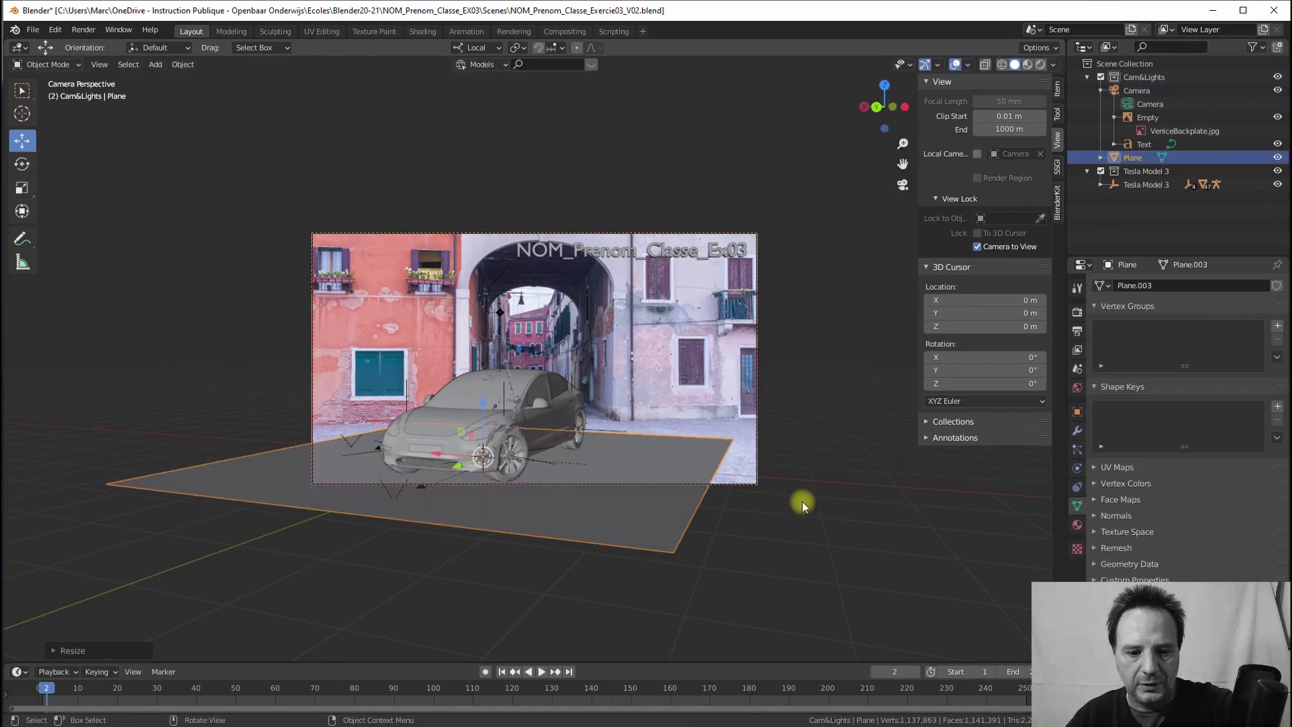
- Rotate the plane about Z, slide it along X and enlarge it further
key(r)
key(z)
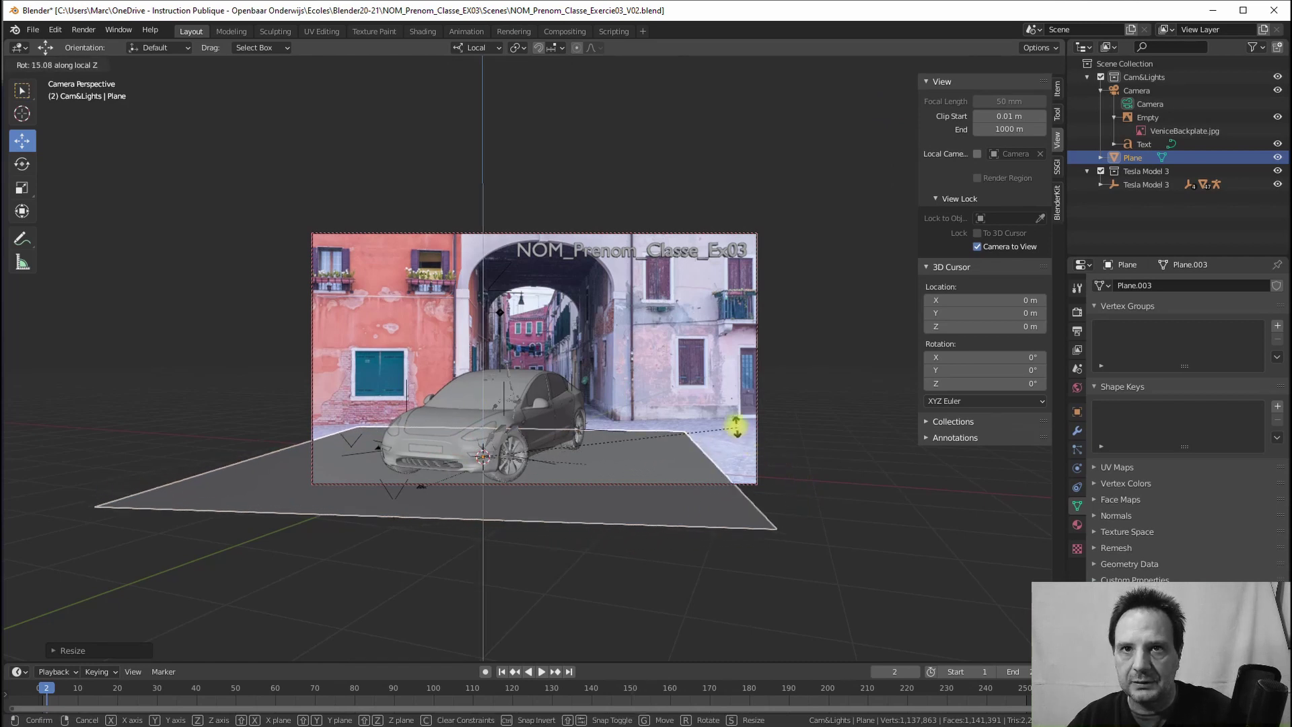
click(726, 372)
drag(422, 459, 513, 455)
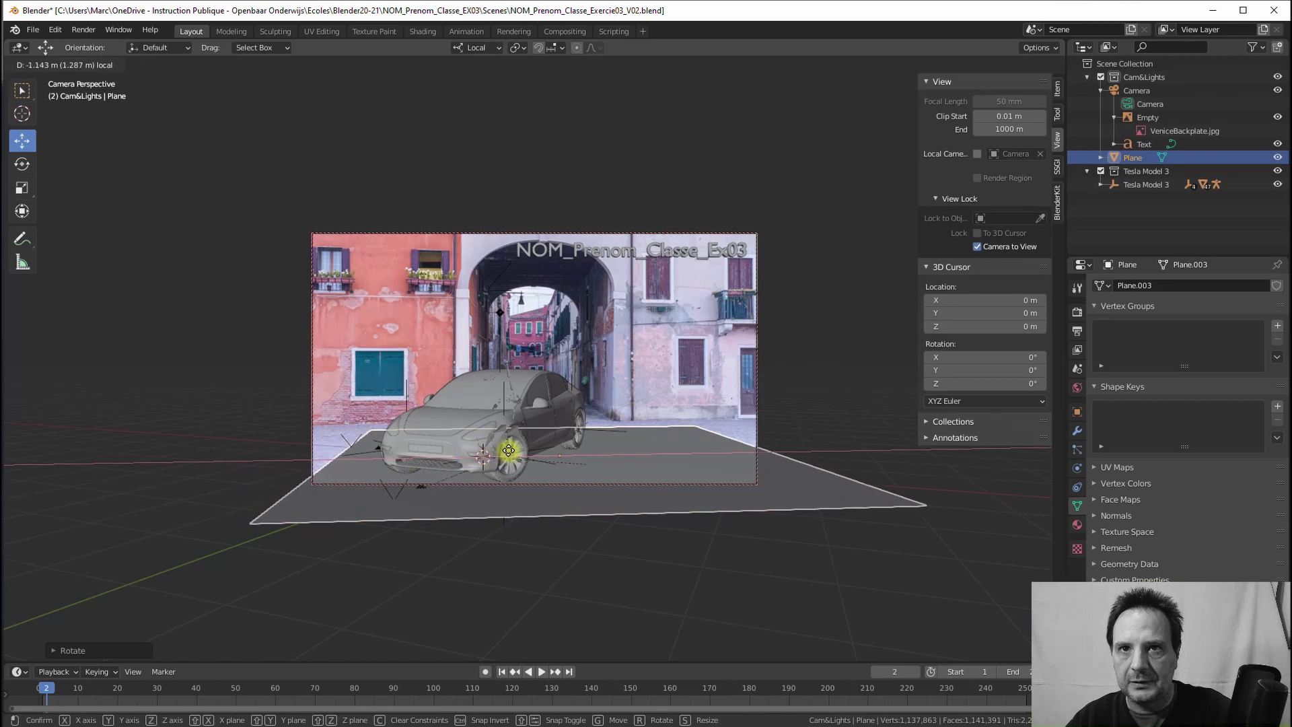
key(s)
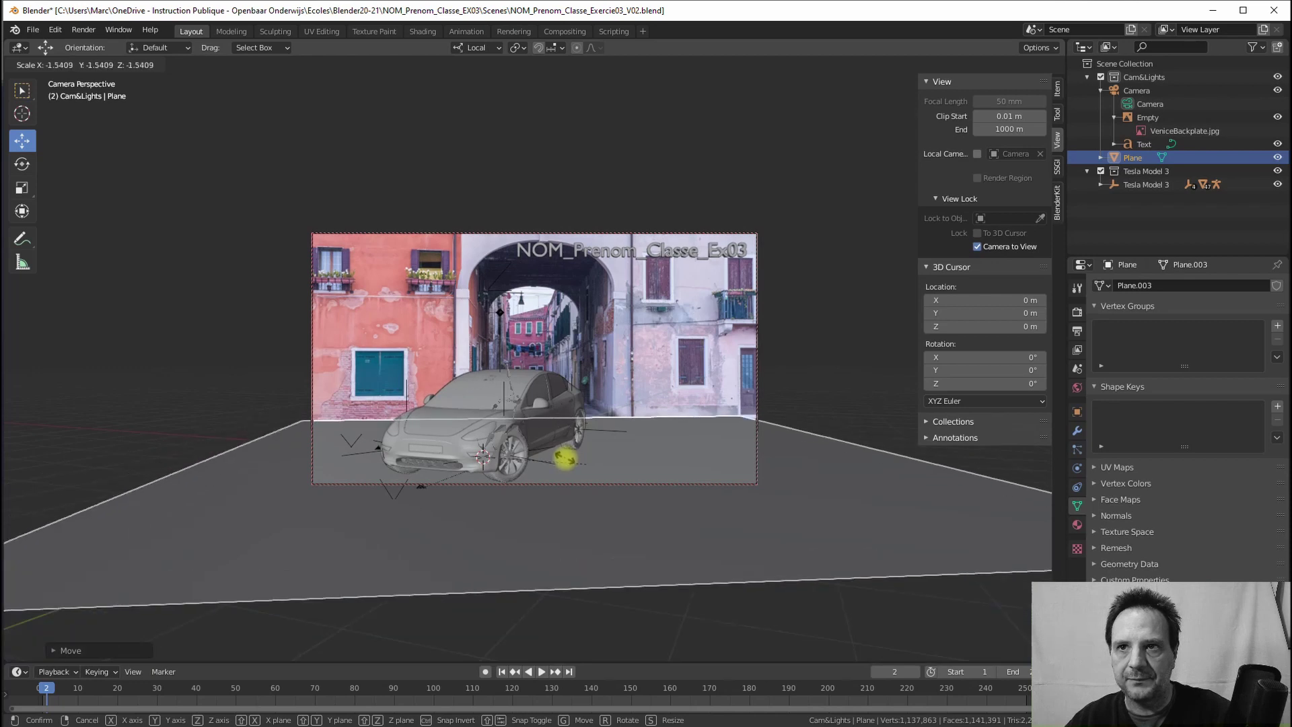
click(568, 460)
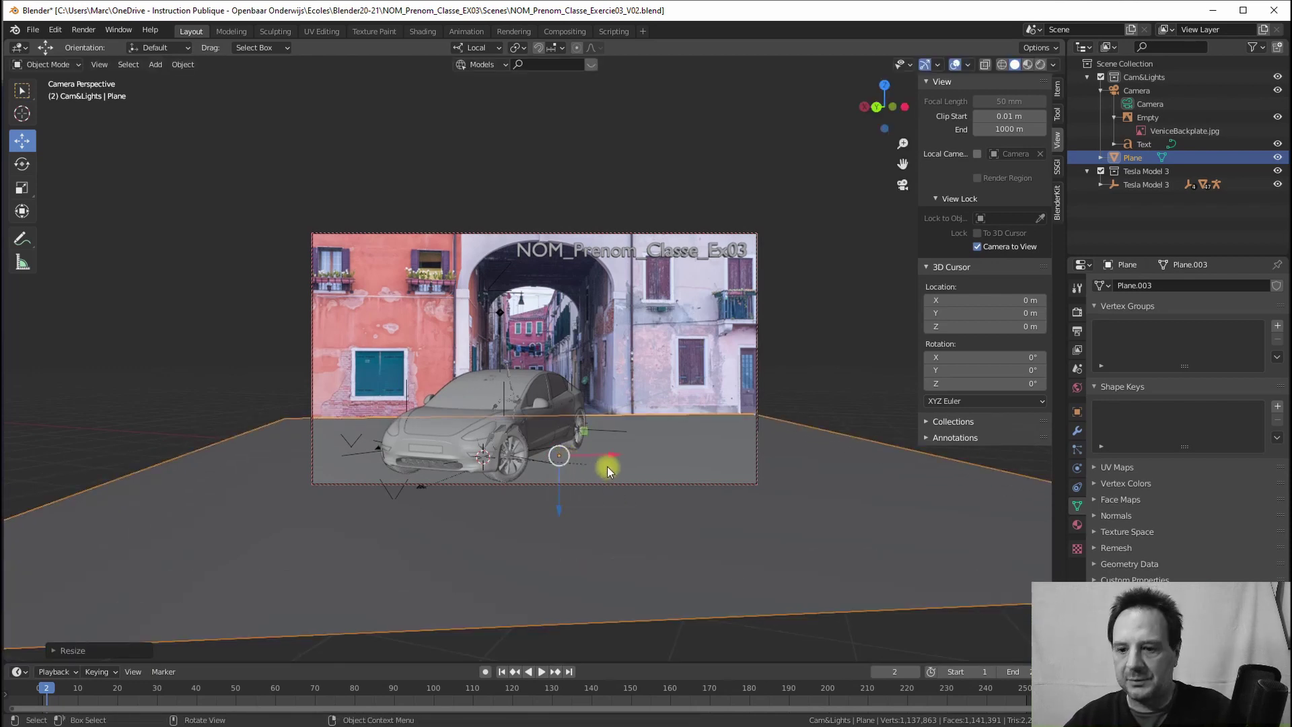
- Replace the plane with a Grid mesh scaled up to 1.3932 as the floor
key(Delete)
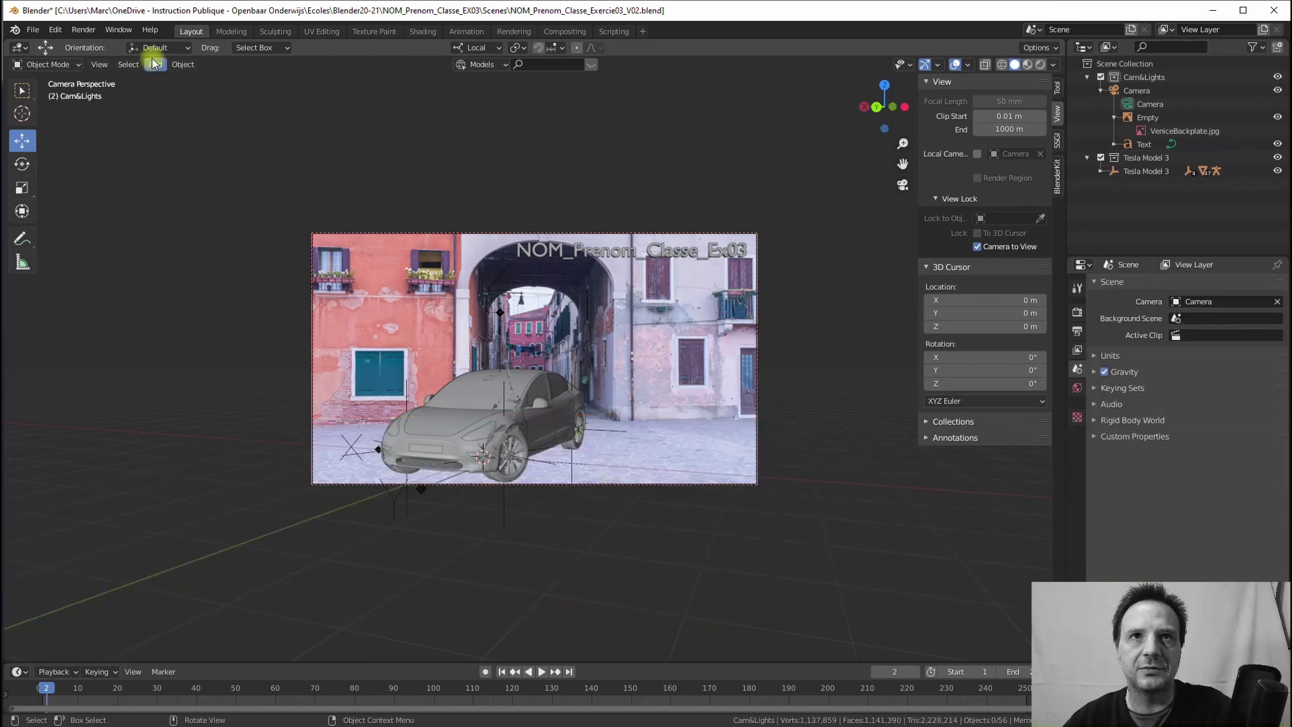
click(155, 64)
mouse_move(174, 79)
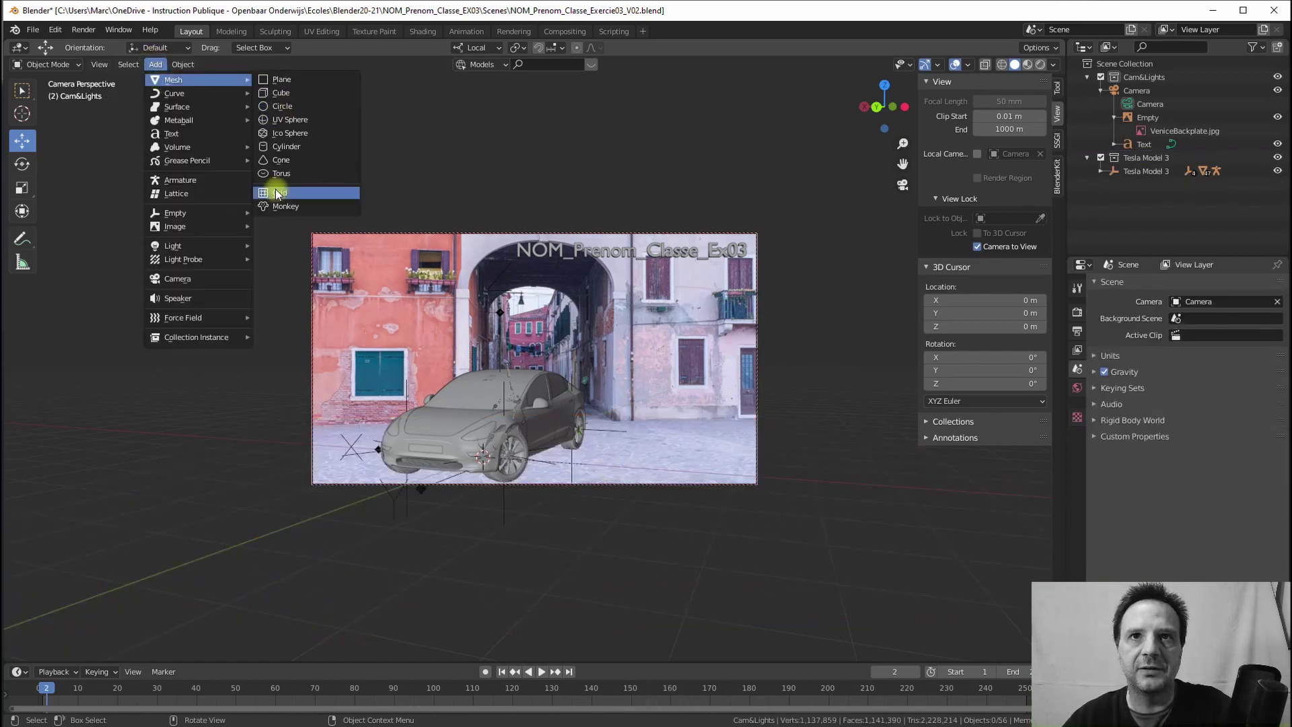
click(279, 193)
key(s)
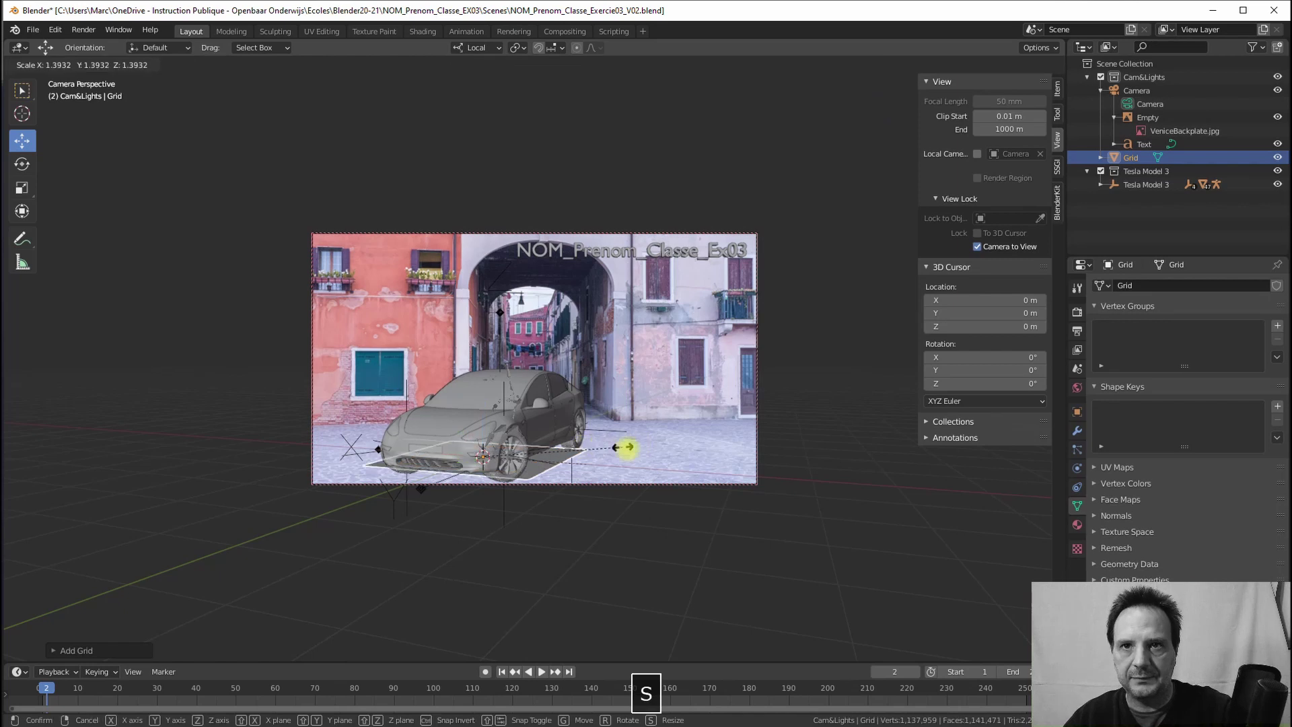
click(897, 508)
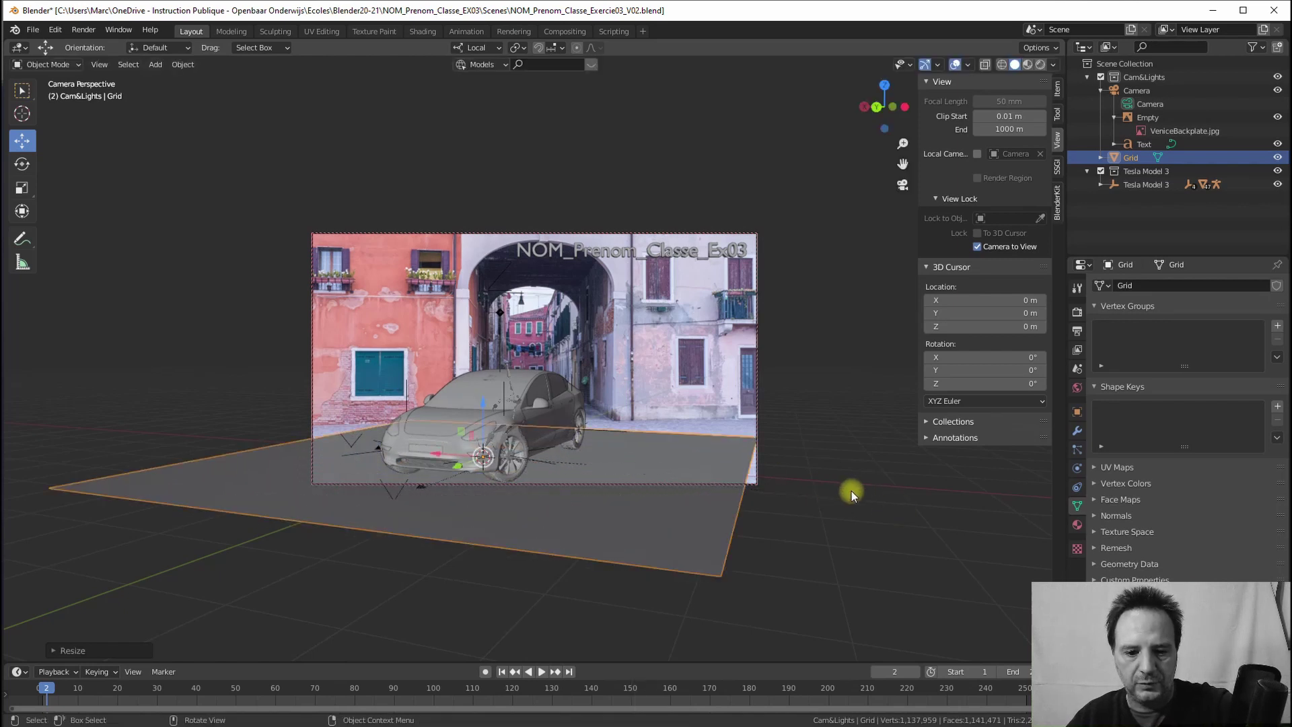
- Rotate the Grid about its Z axis and slide it right along X
key(r)
key(z)
key(z)
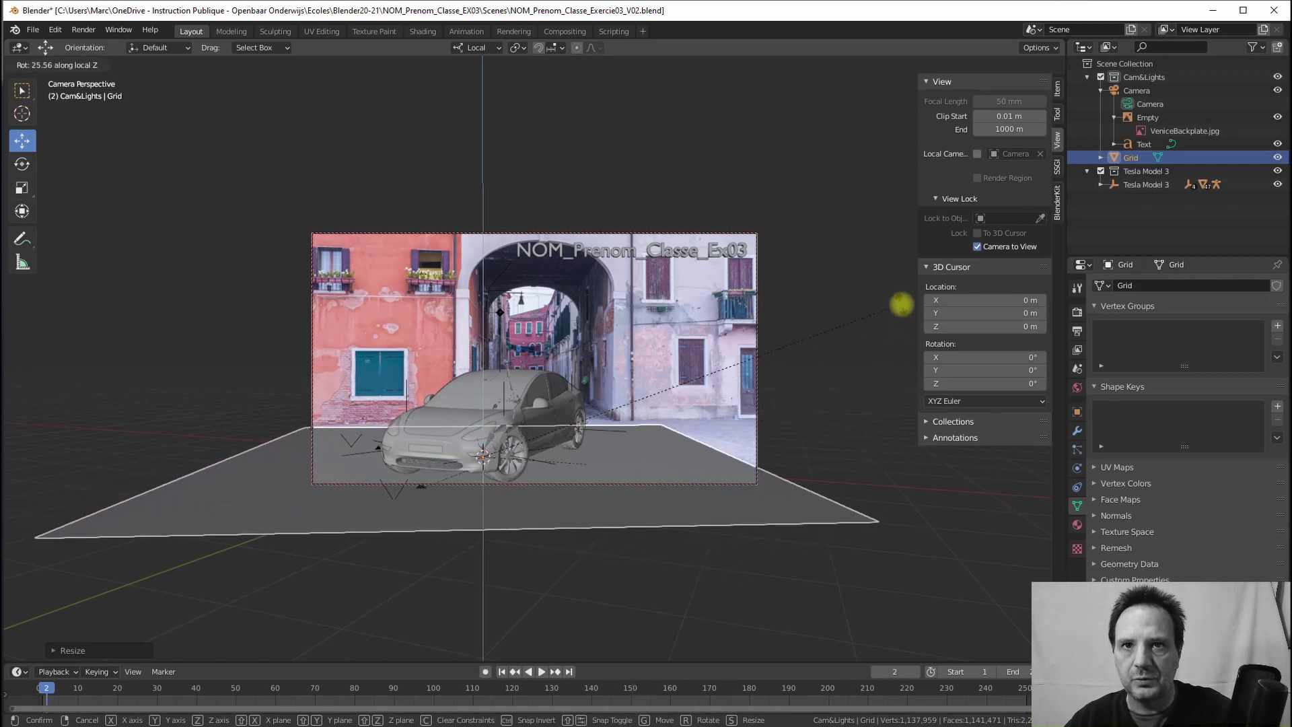
click(901, 288)
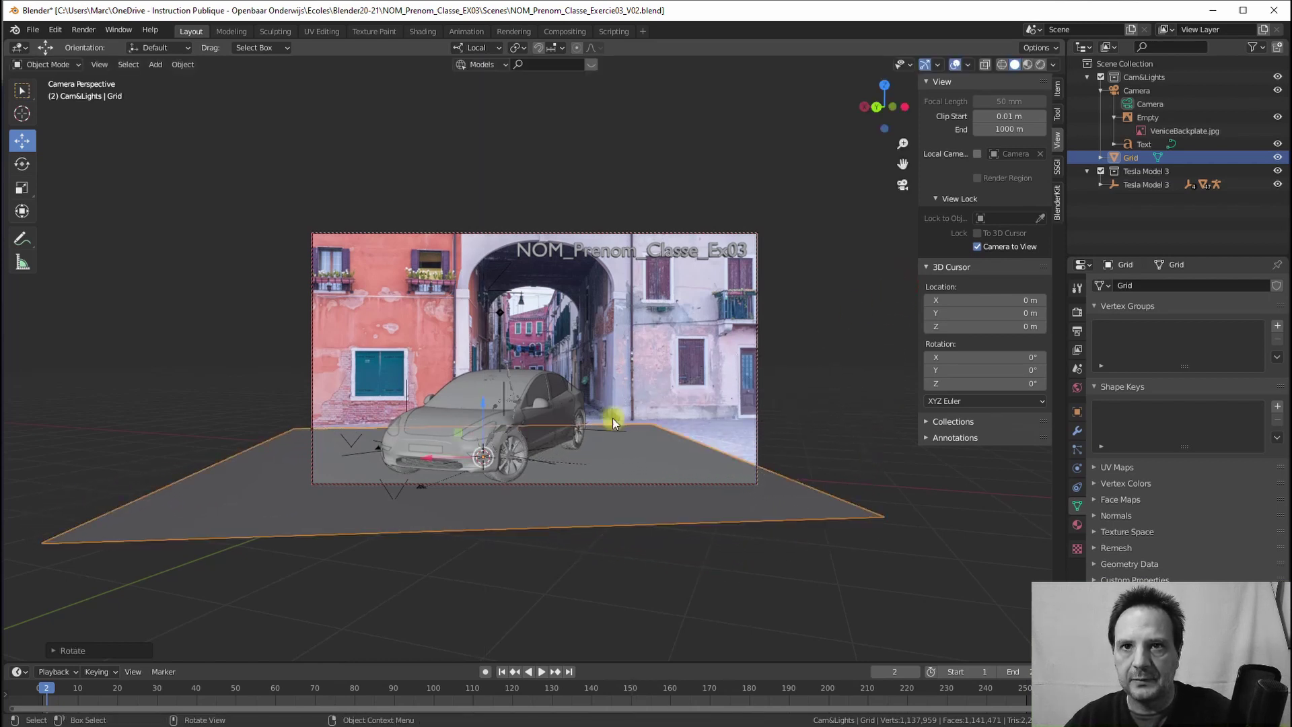
drag(435, 455, 513, 456)
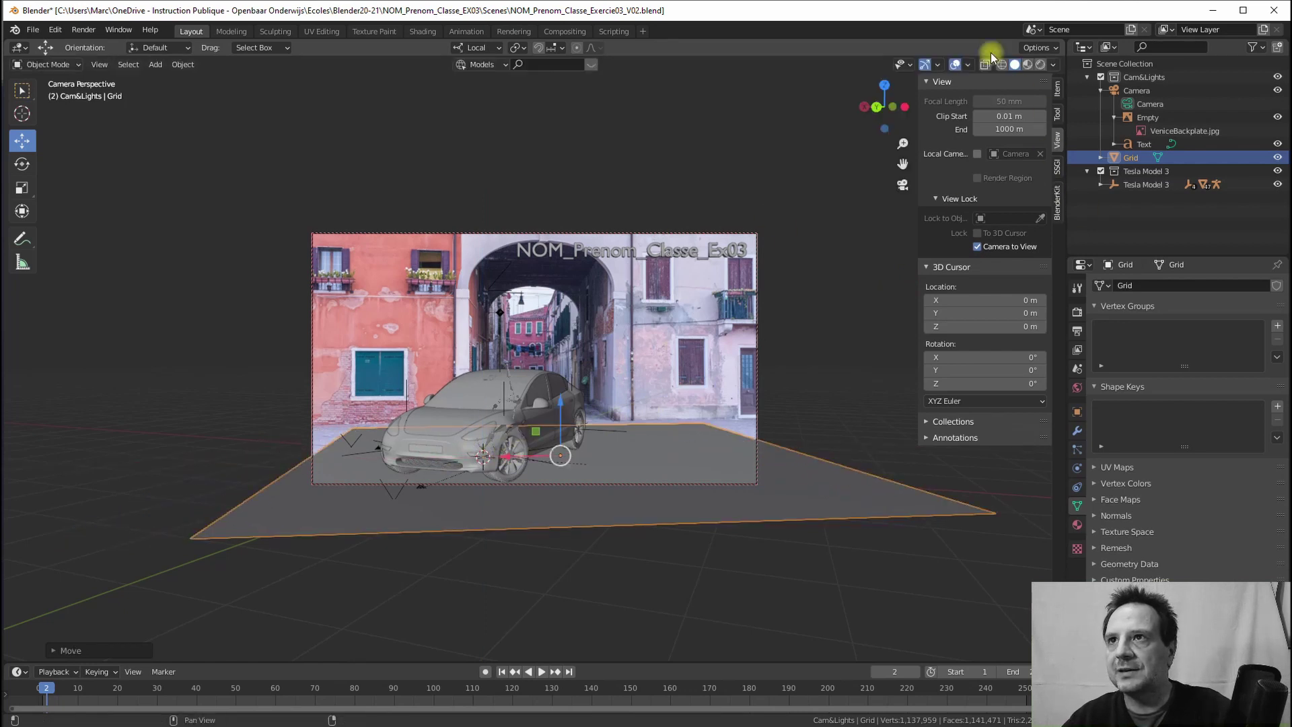
- Turn on X-ray and the Wireframe overlay, then lower the wireframe strength slightly
click(985, 65)
click(1001, 65)
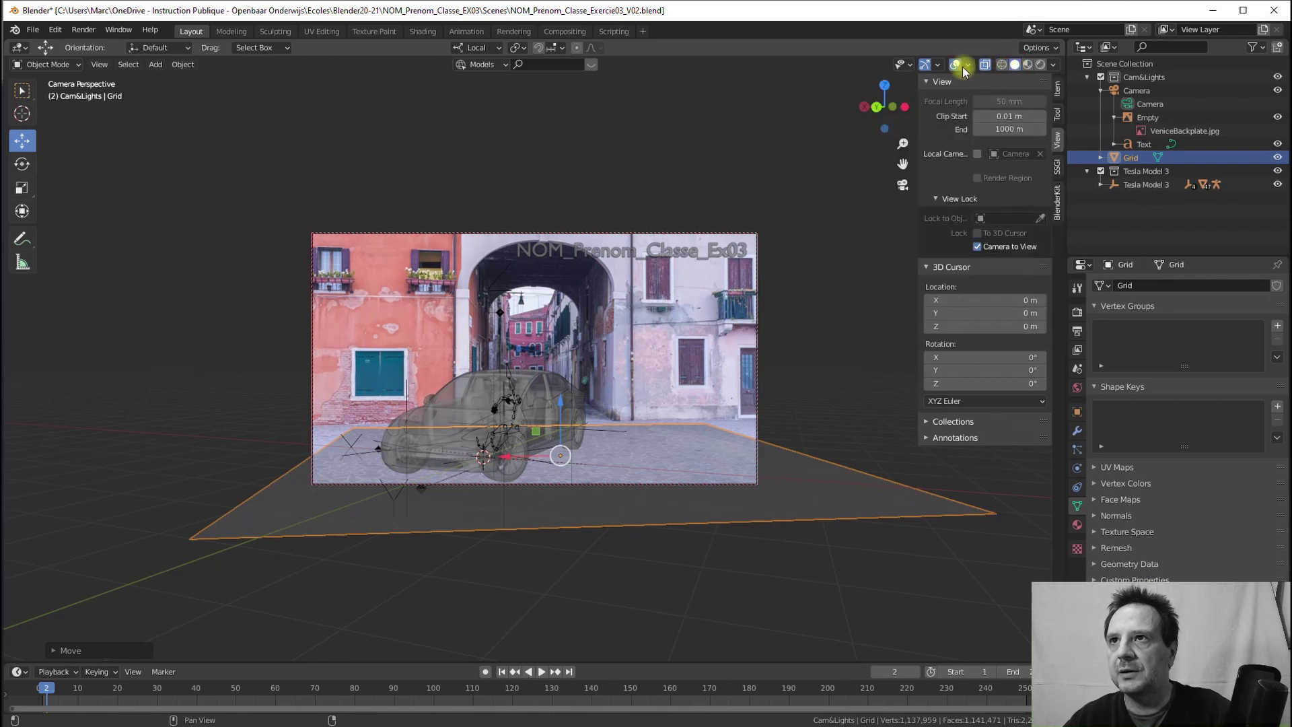
click(967, 65)
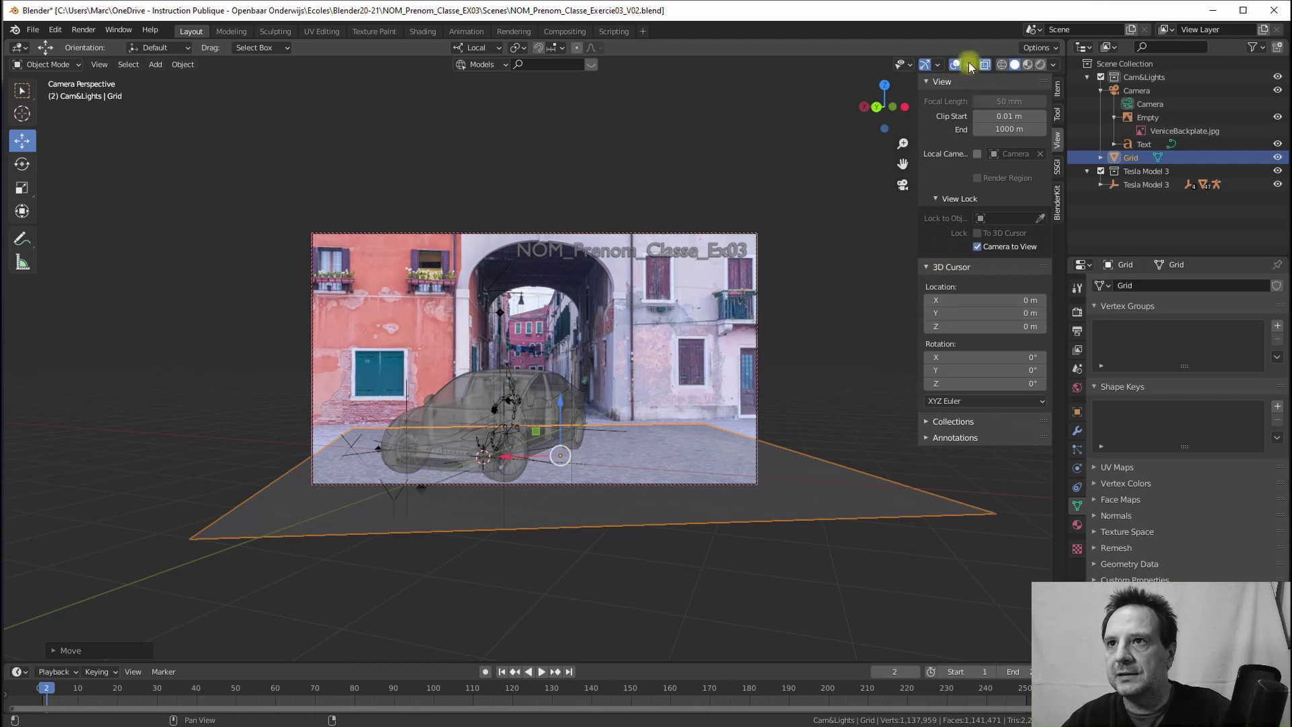
click(967, 68)
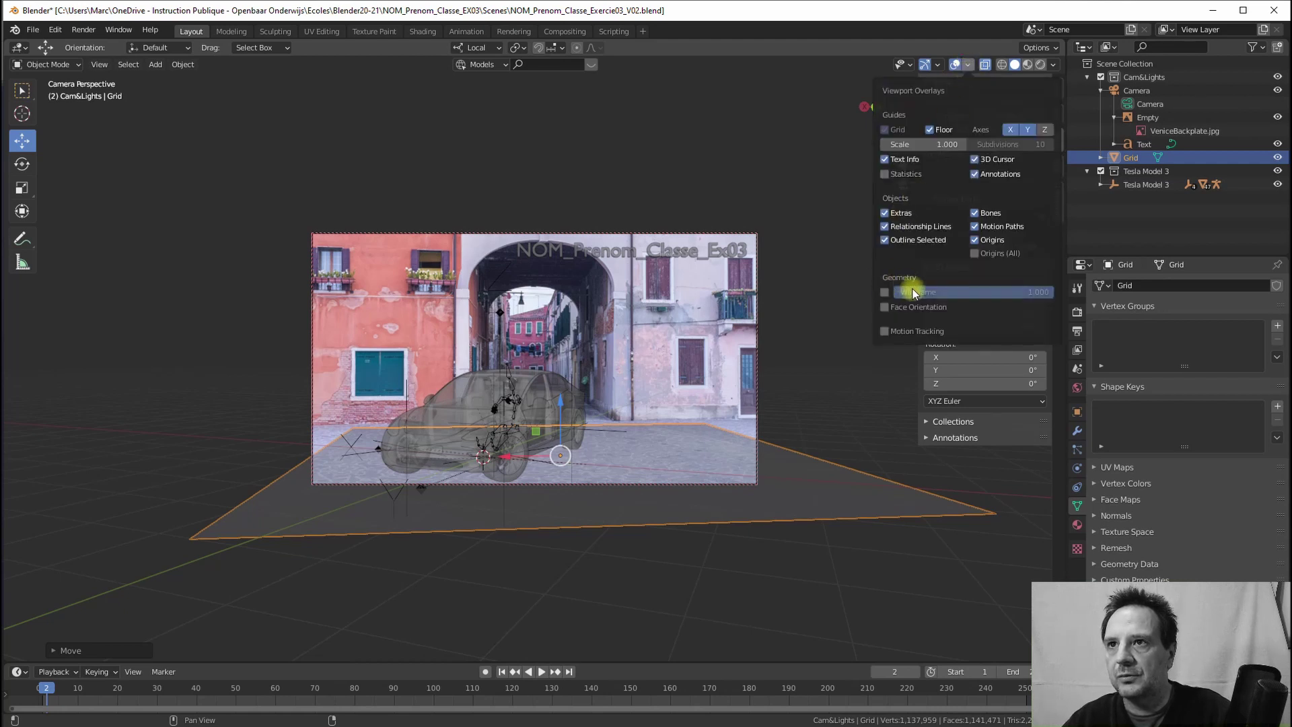
click(883, 292)
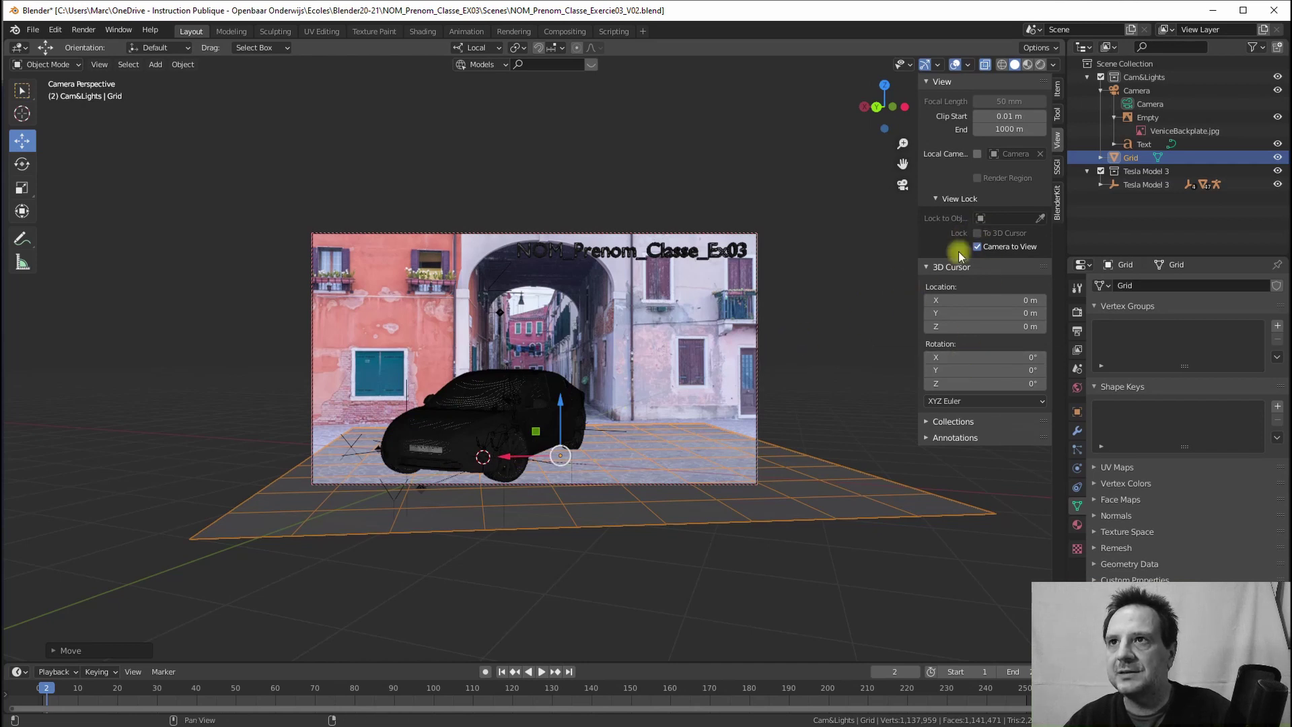
click(968, 67)
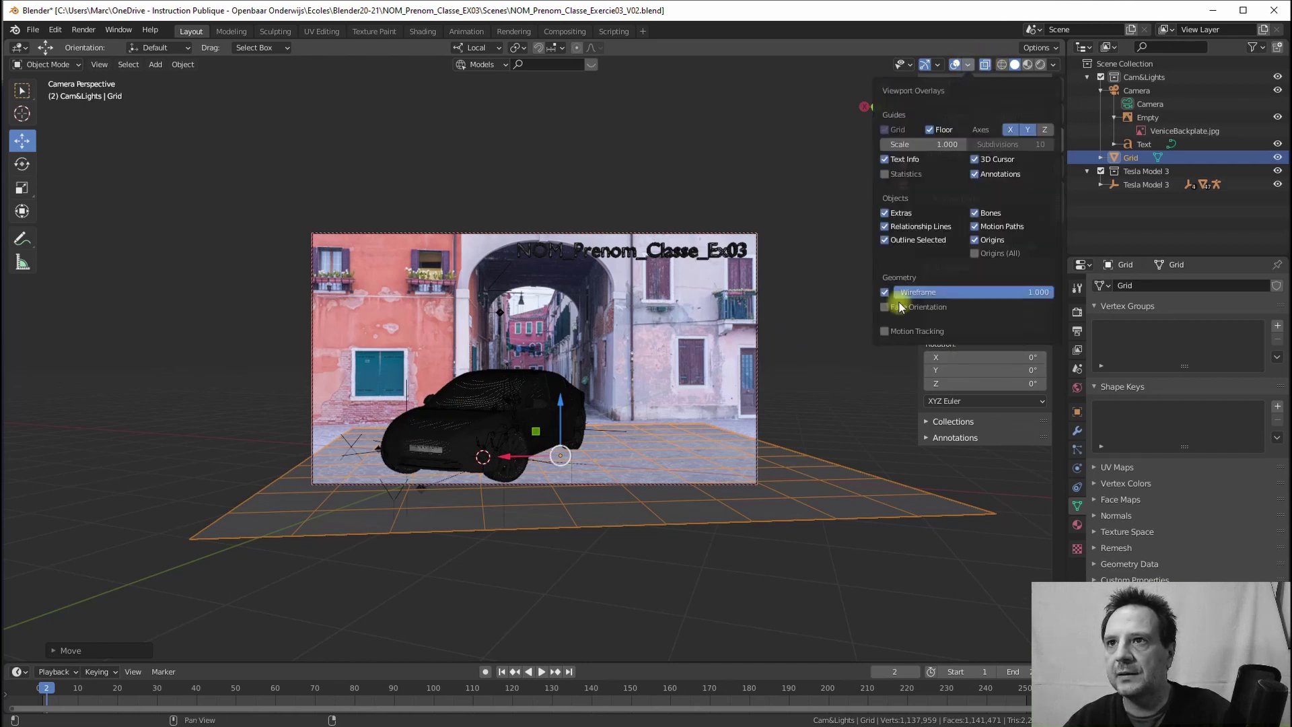
mouse_move(1046, 291)
mouse_down()
mouse_move(1028, 295)
mouse_move(1042, 291)
mouse_up()
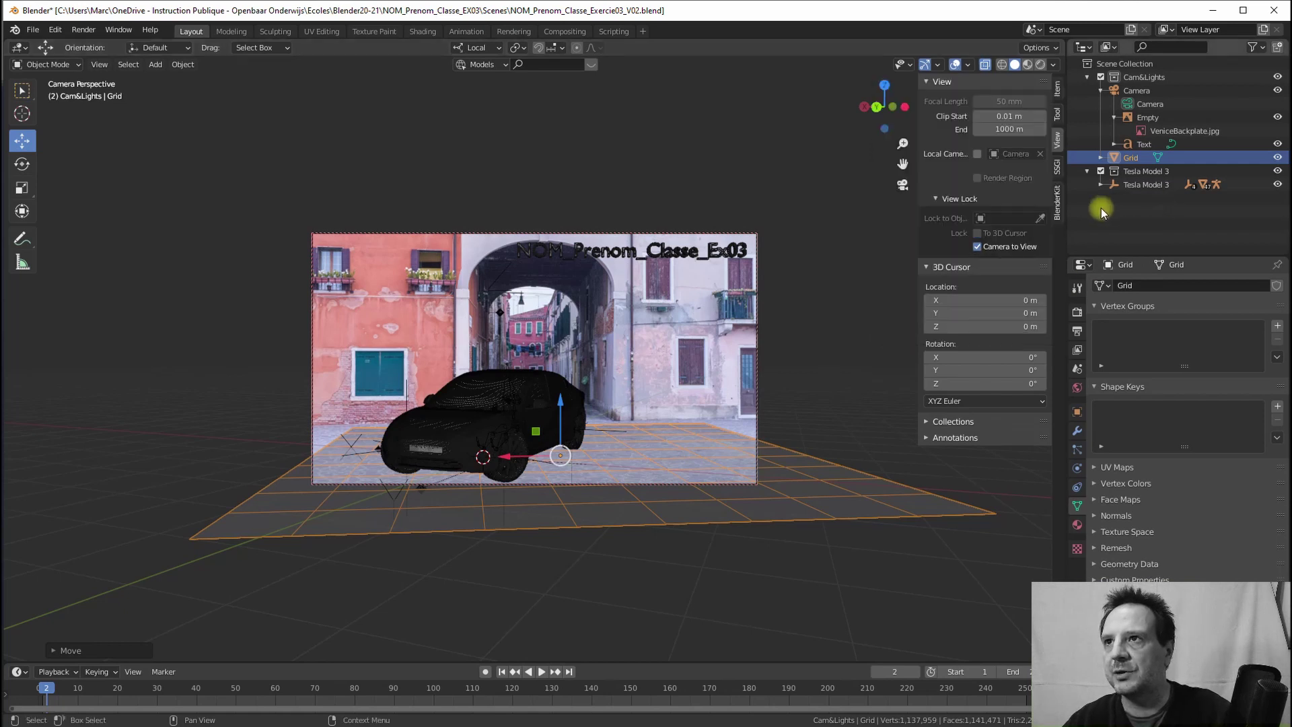
- Exclude the Tesla Model 3 collection and adjust the camera until the grid fits the street
click(1101, 171)
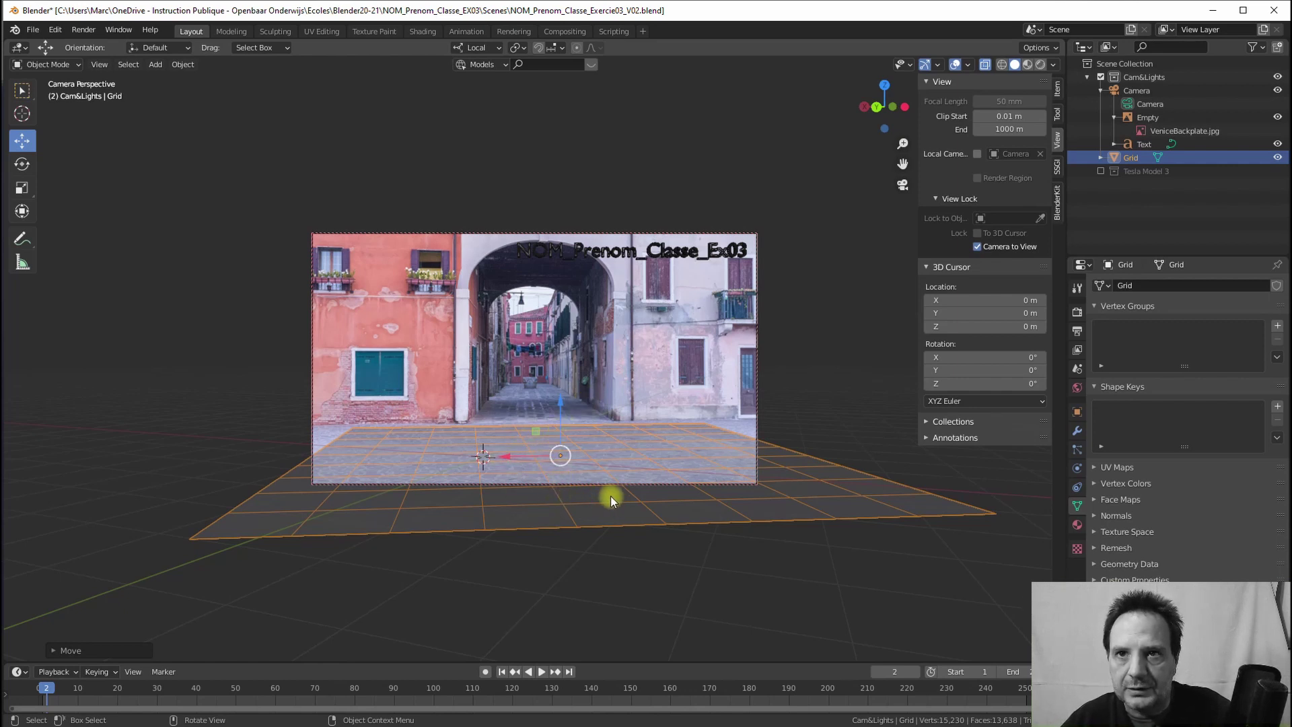
middle_drag(604, 474, 604, 473)
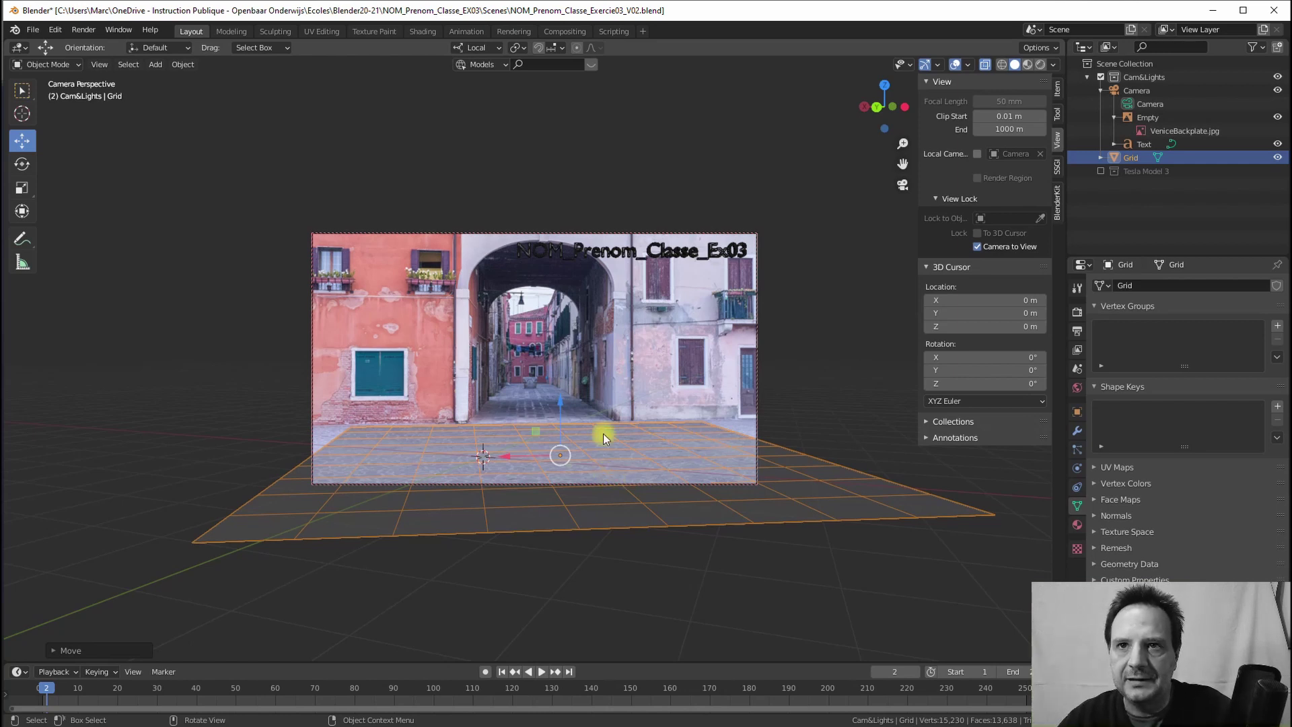
middle_drag(632, 452, 626, 456)
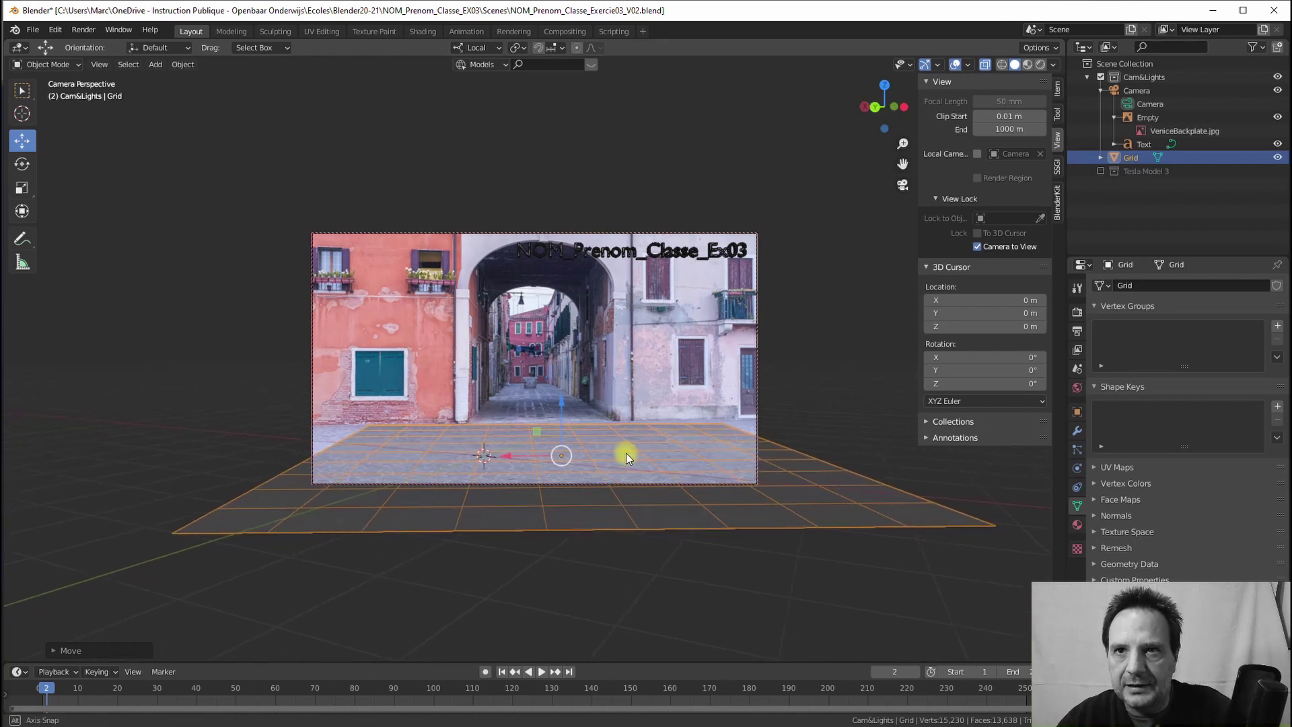
middle_drag(626, 456, 589, 450)
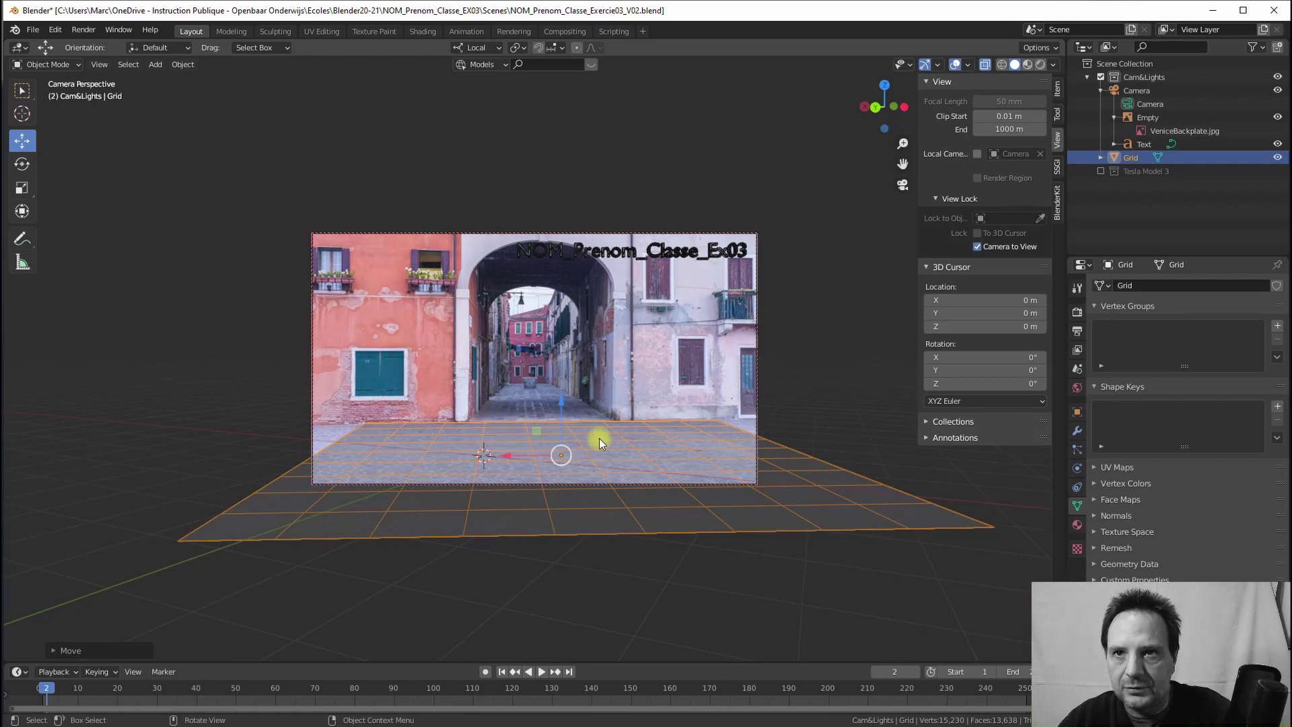
middle_drag(599, 438, 596, 439)
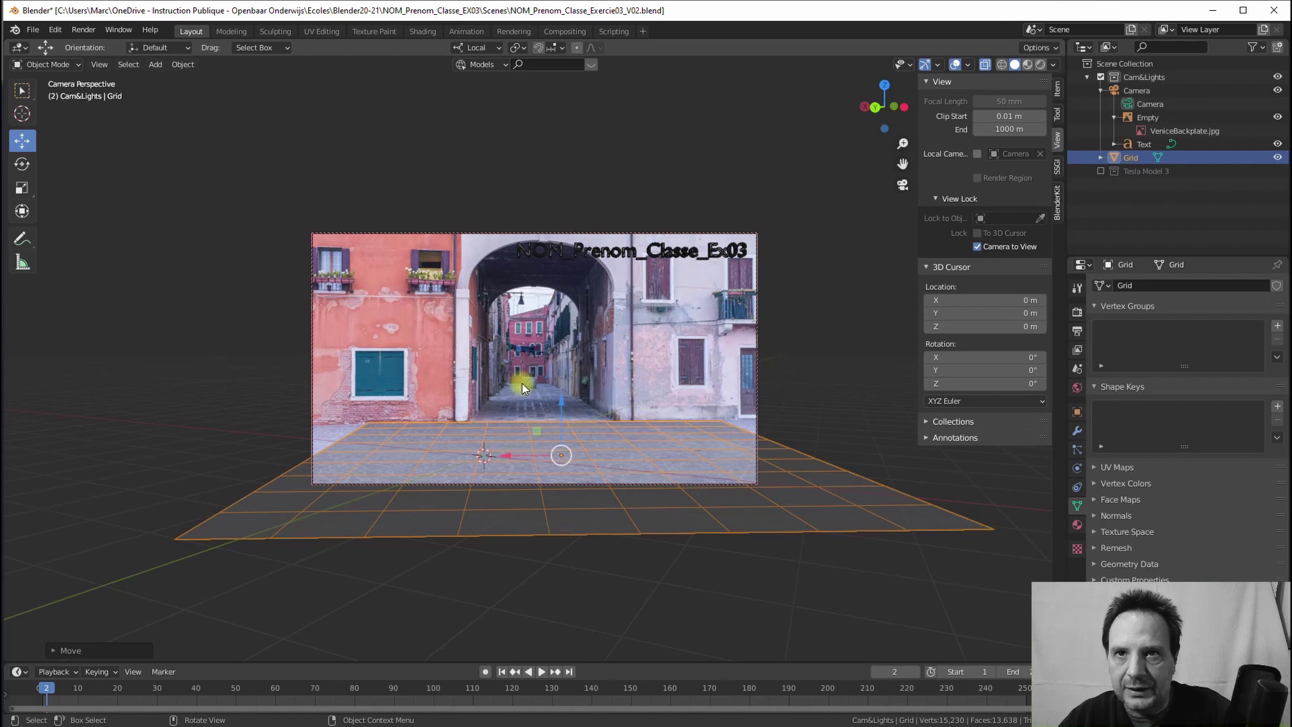
middle_drag(611, 460, 562, 418)
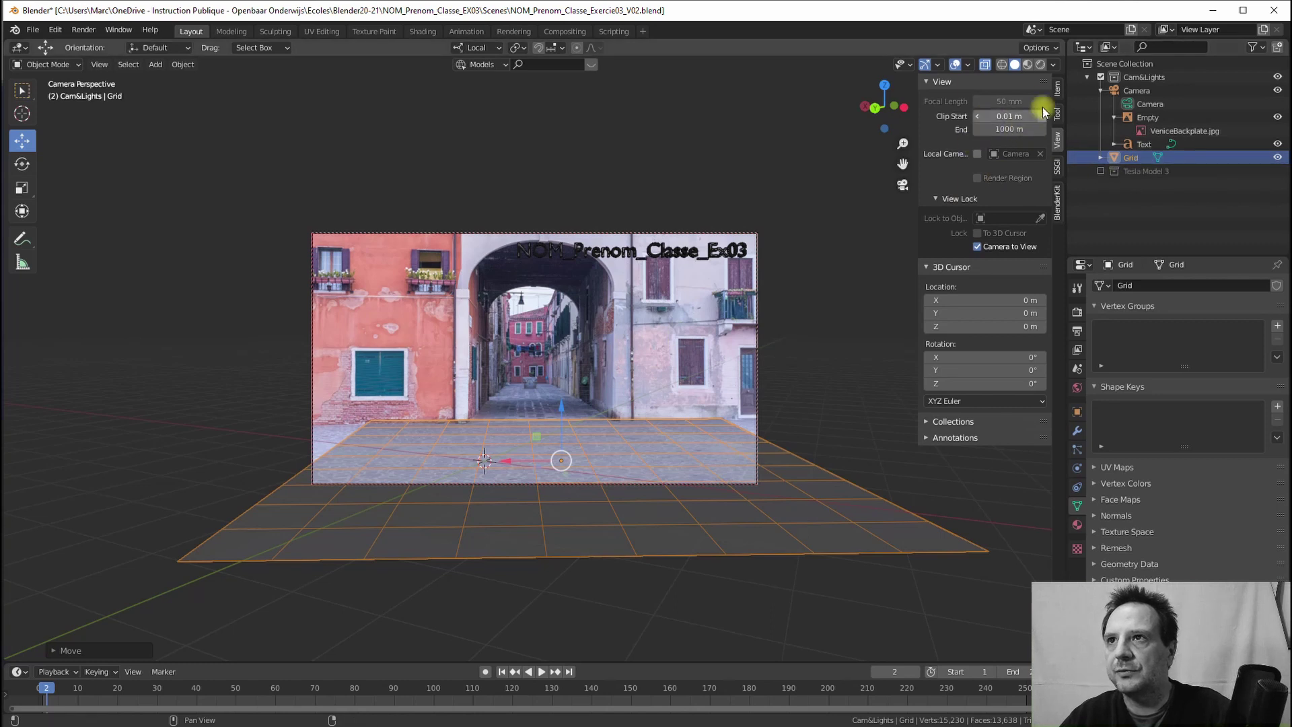
- Show the grid's Item transform values and try Global and Normal orientations while nudging Y
click(1062, 94)
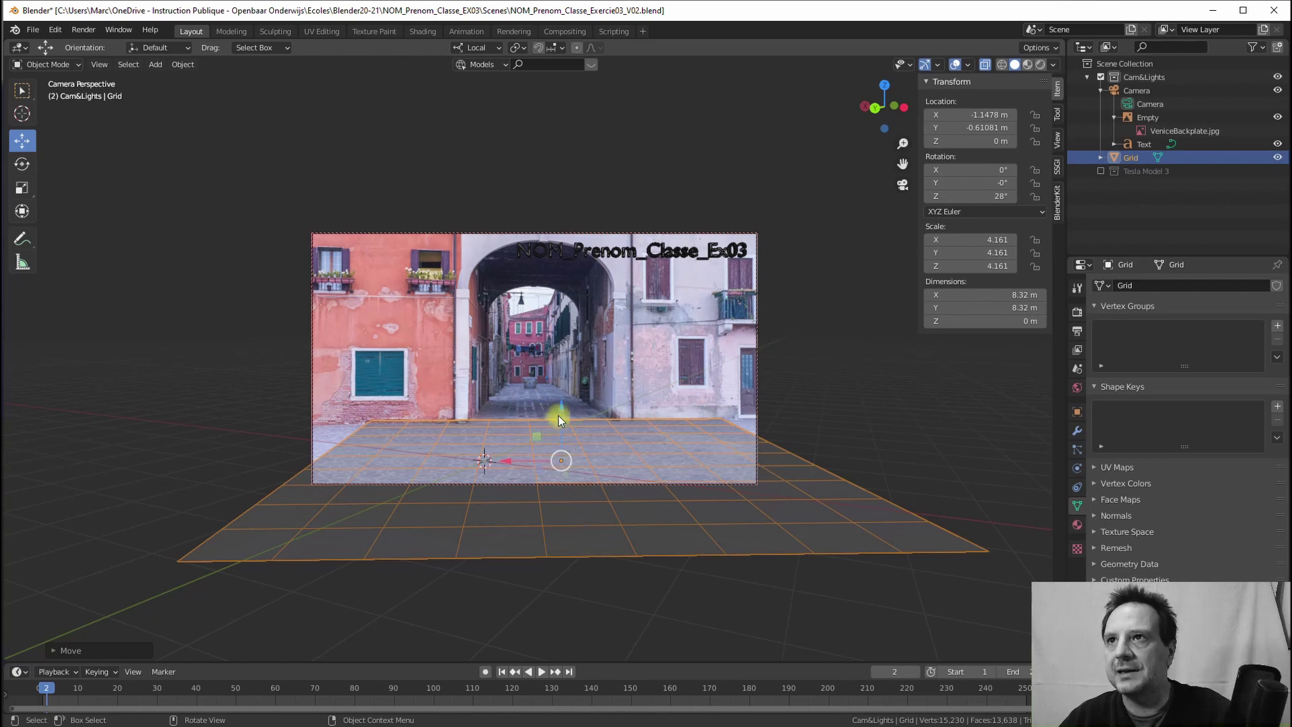
drag(974, 127, 869, 138)
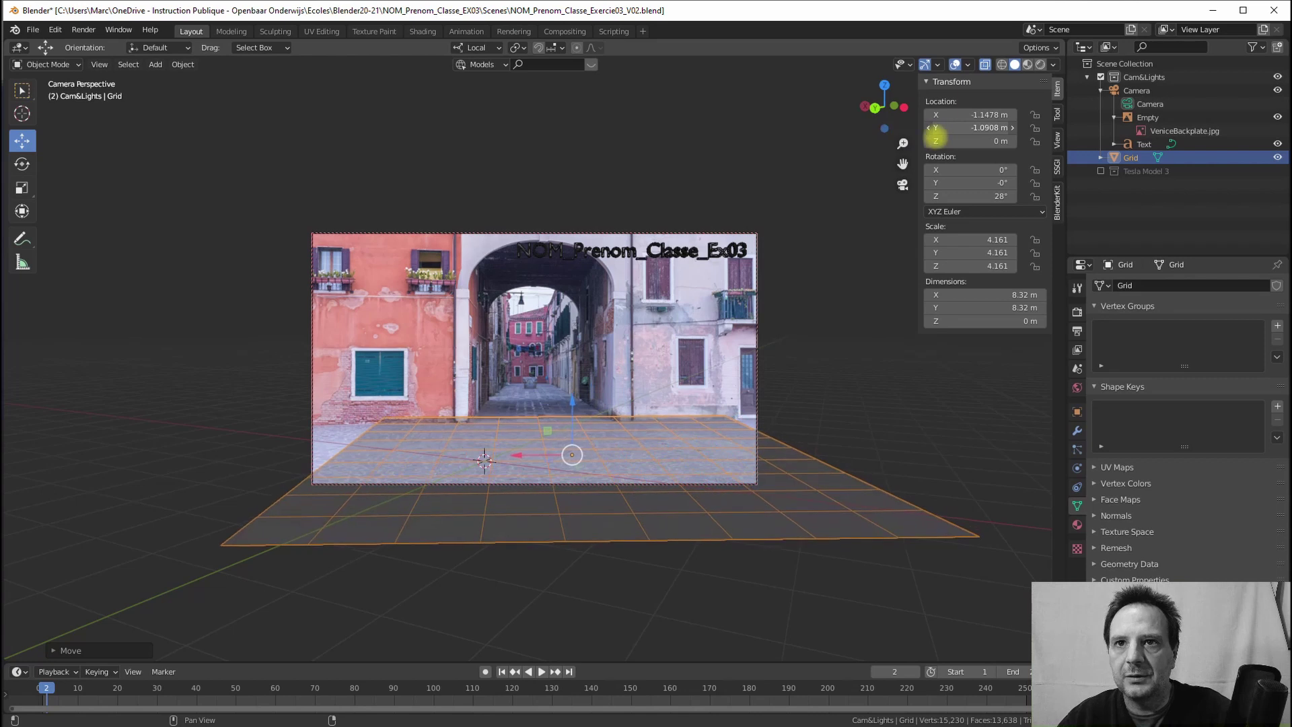
click(476, 47)
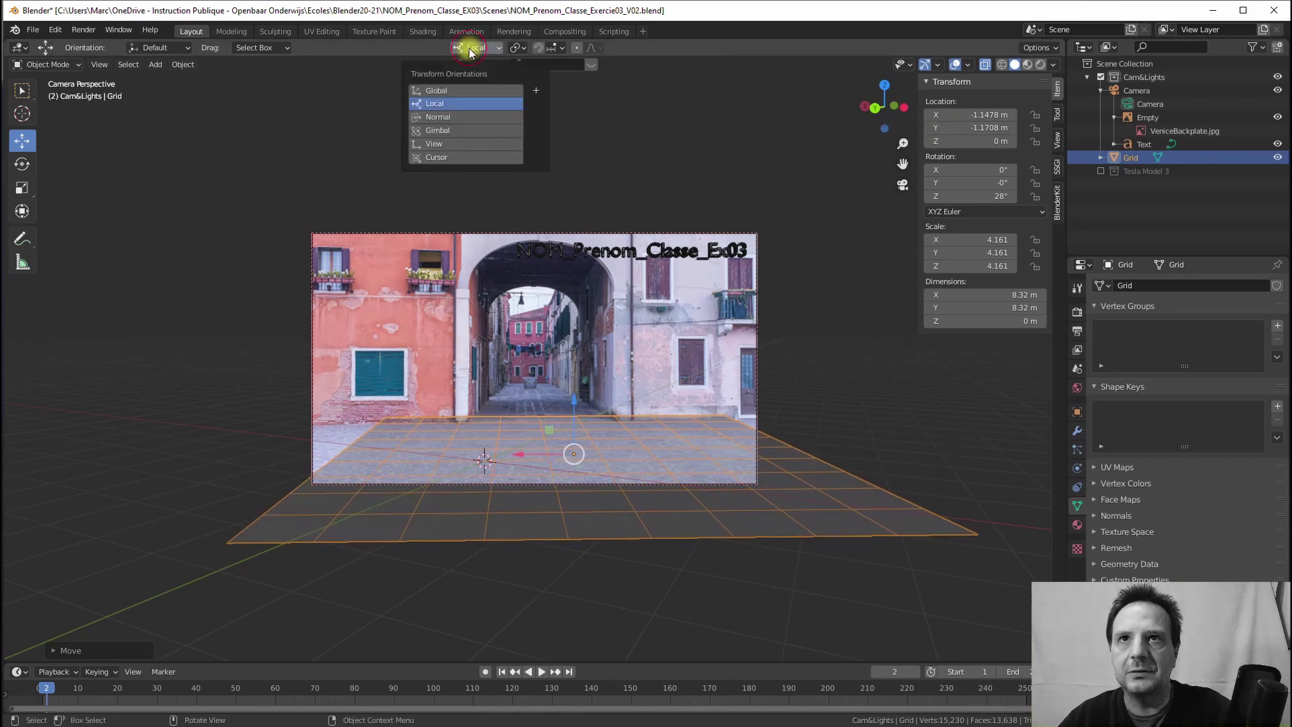
click(434, 91)
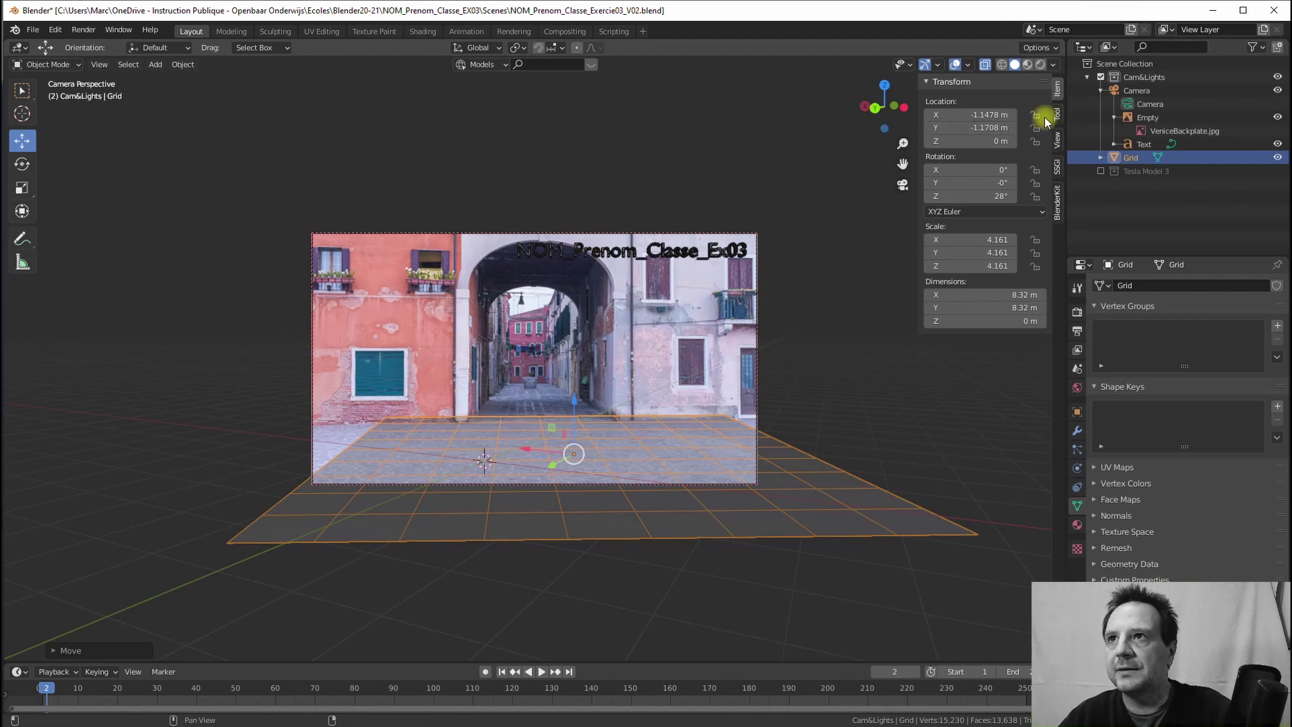
click(478, 48)
click(447, 117)
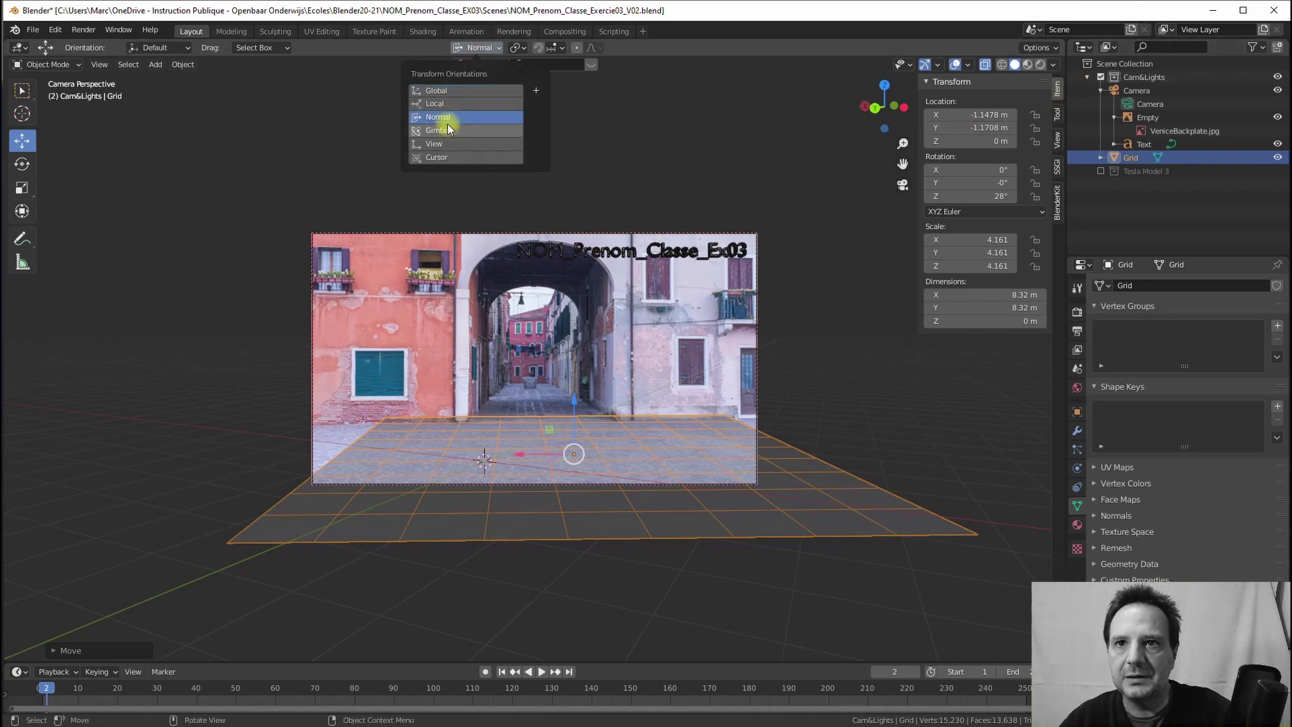
mouse_move(966, 127)
mouse_down()
mouse_move(1000, 130)
mouse_move(967, 131)
mouse_up()
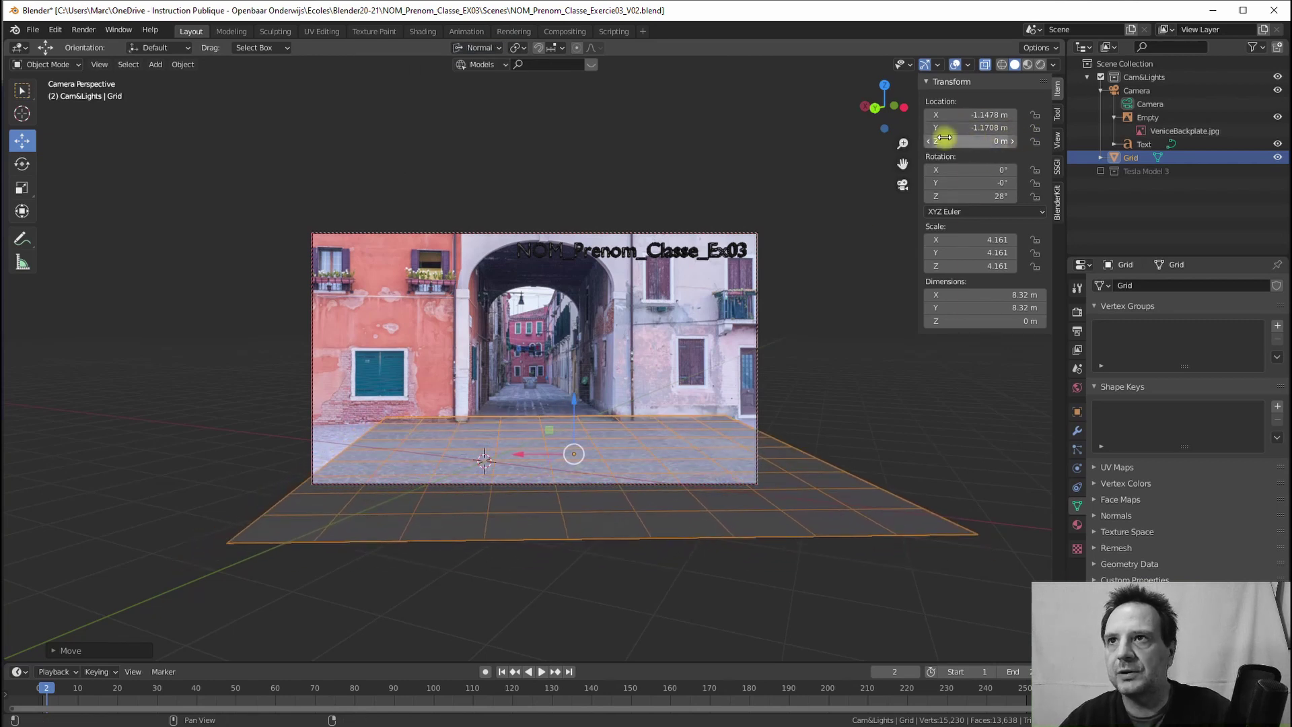
- With Global orientation, move the grid to X 0.20218 m, Y -3.1208 m
click(473, 47)
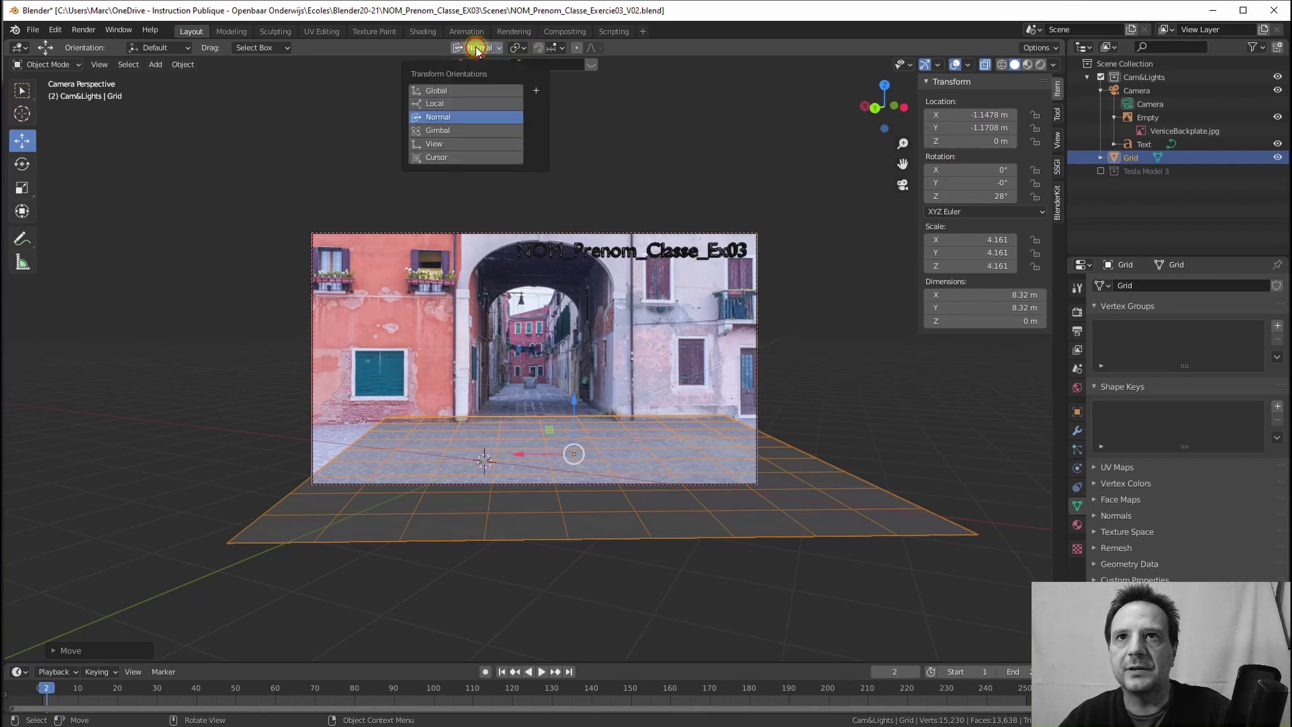
click(438, 93)
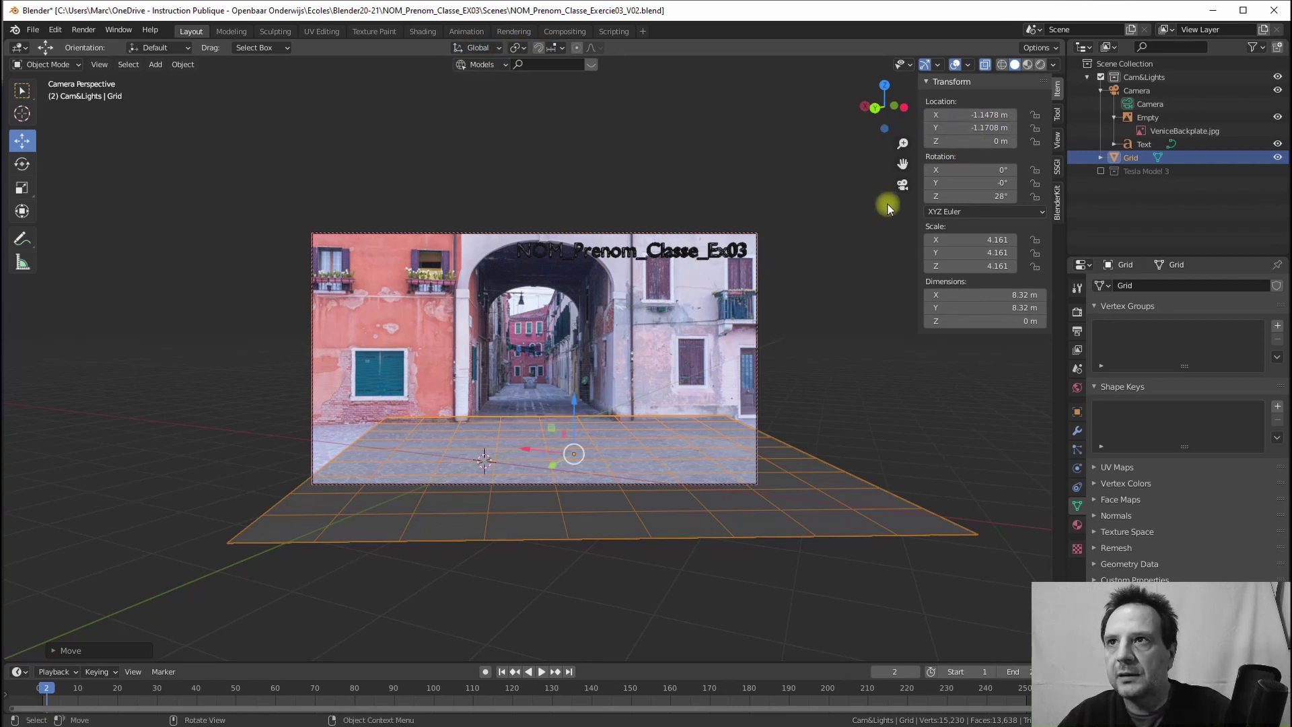
drag(970, 128, 821, 173)
mouse_move(951, 116)
mouse_down()
mouse_move(1067, 133)
mouse_move(1058, 136)
mouse_up()
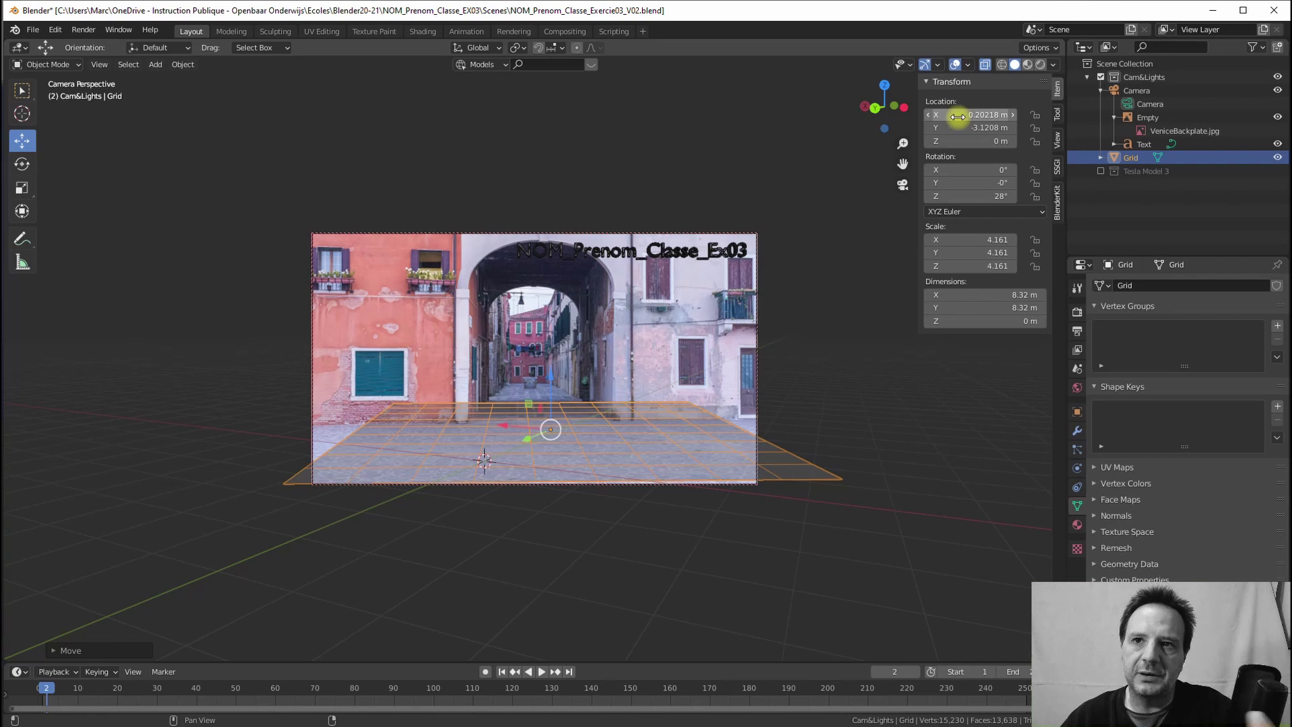
drag(957, 116, 978, 117)
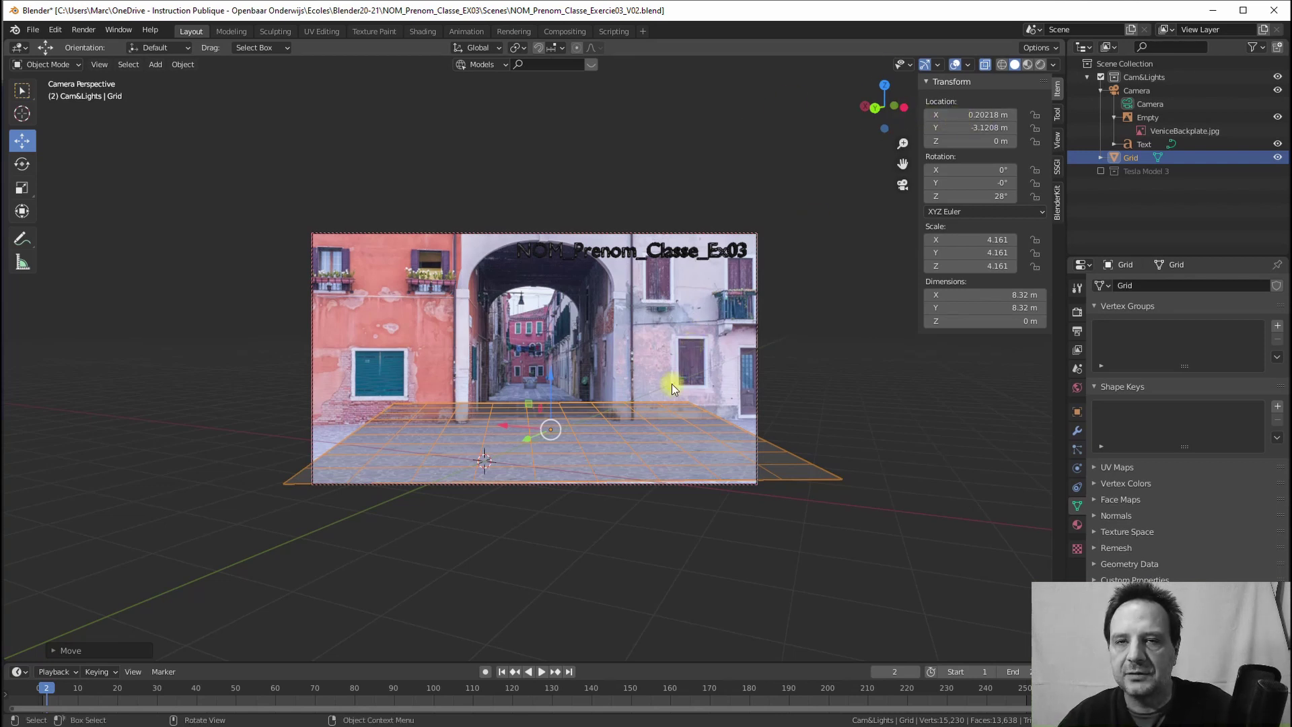
middle_drag(669, 369, 669, 367)
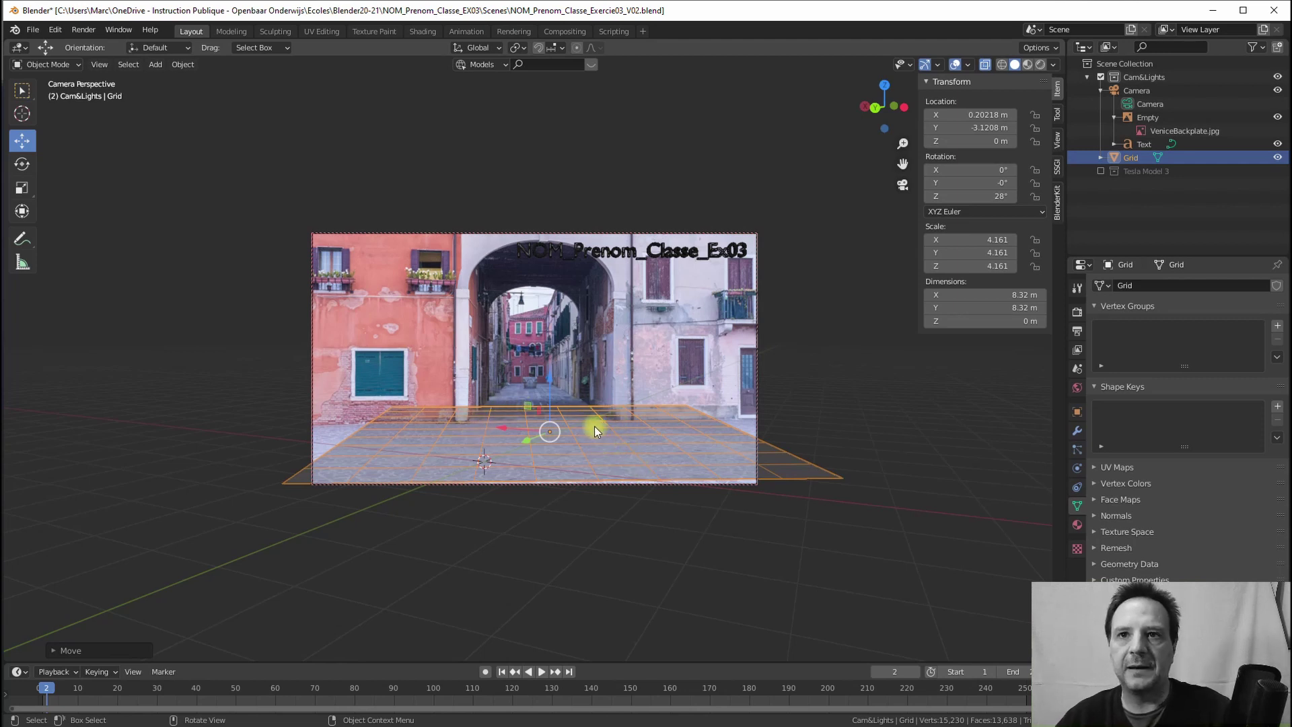
- Scale the grid to 7.338, re-enable the Tesla Model 3 collection and select its empty
key(s)
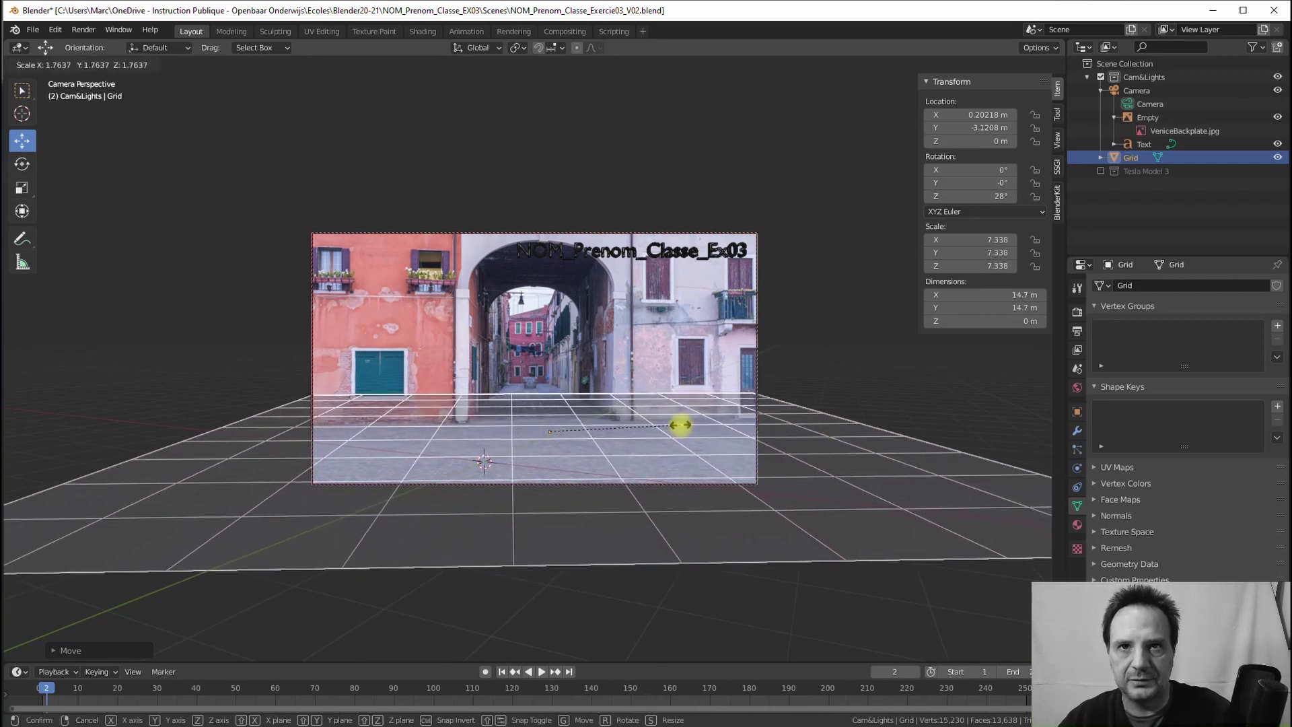
click(681, 425)
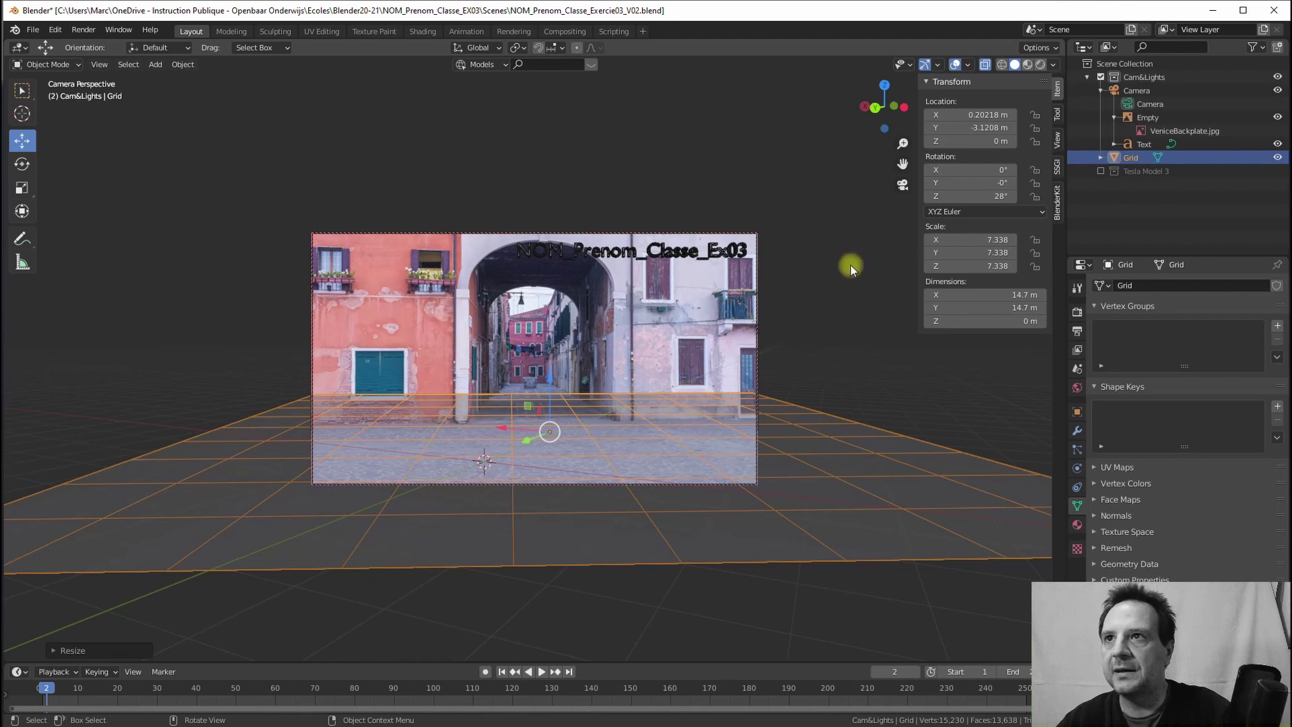
click(1102, 172)
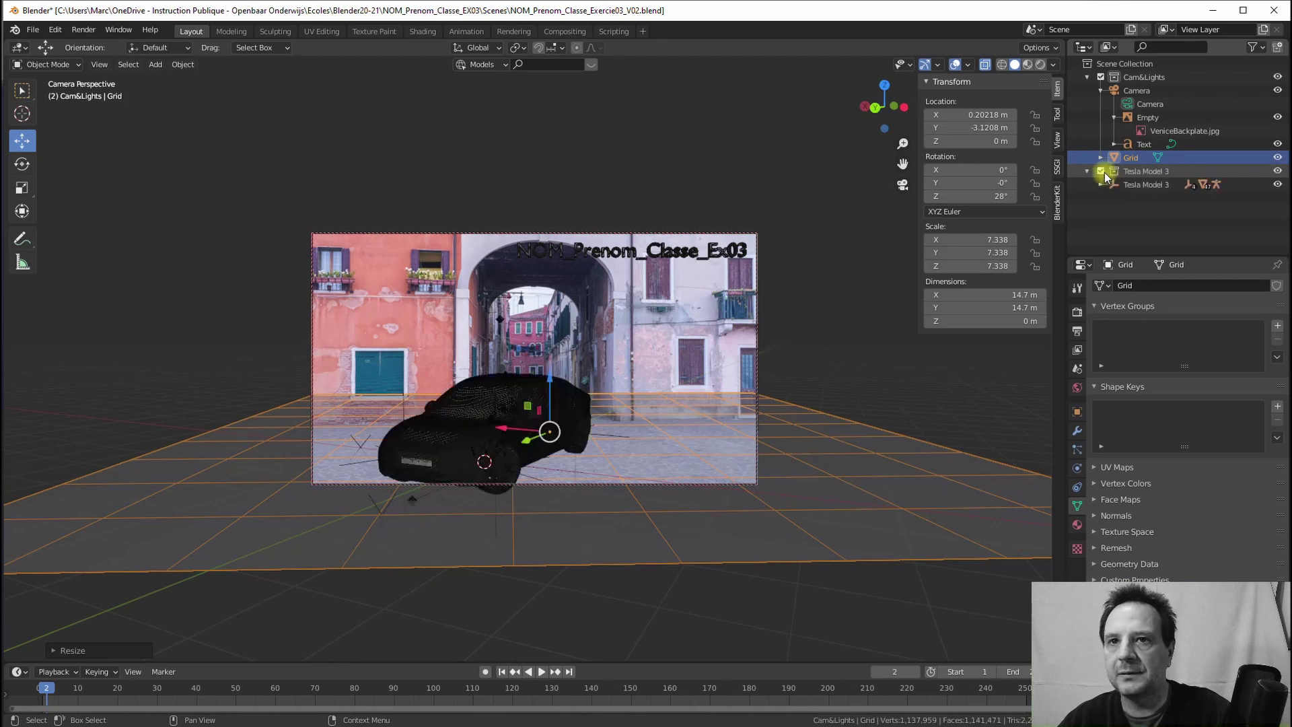
click(1088, 171)
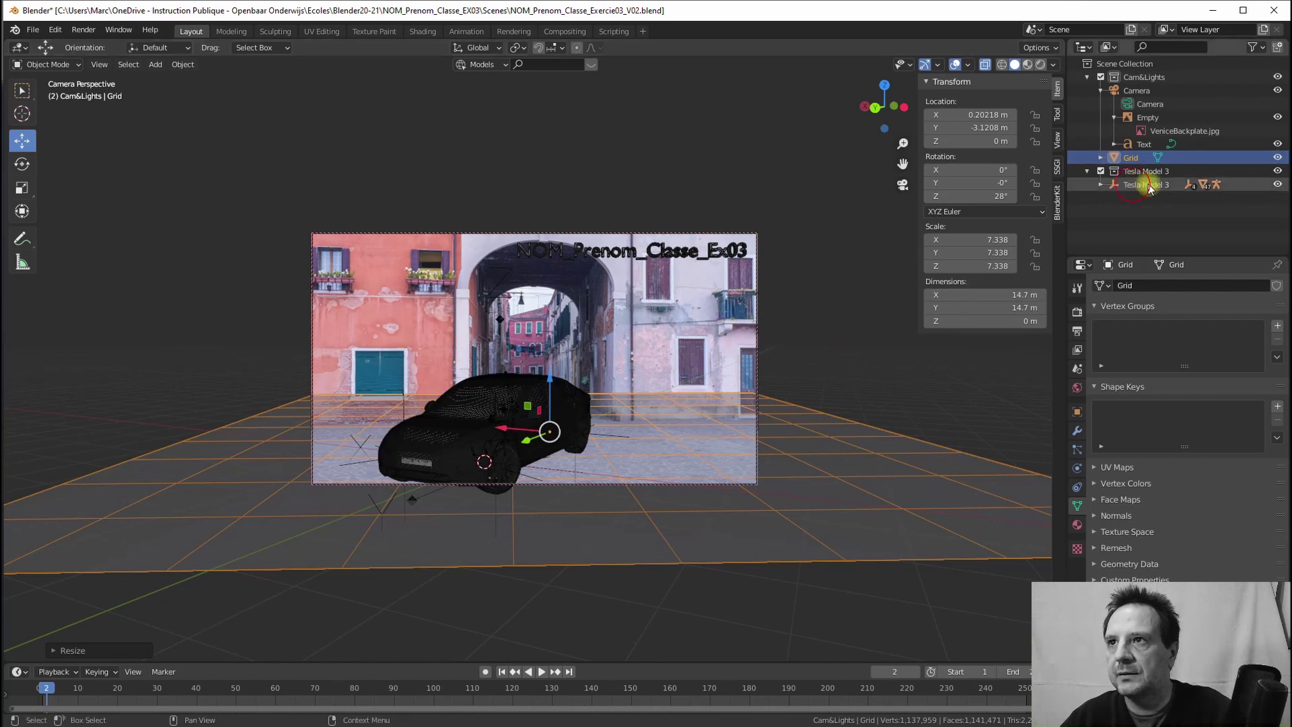
click(1123, 185)
- Scale the Tesla Model 3 empty down to 2.205 and reframe the camera view
key(s)
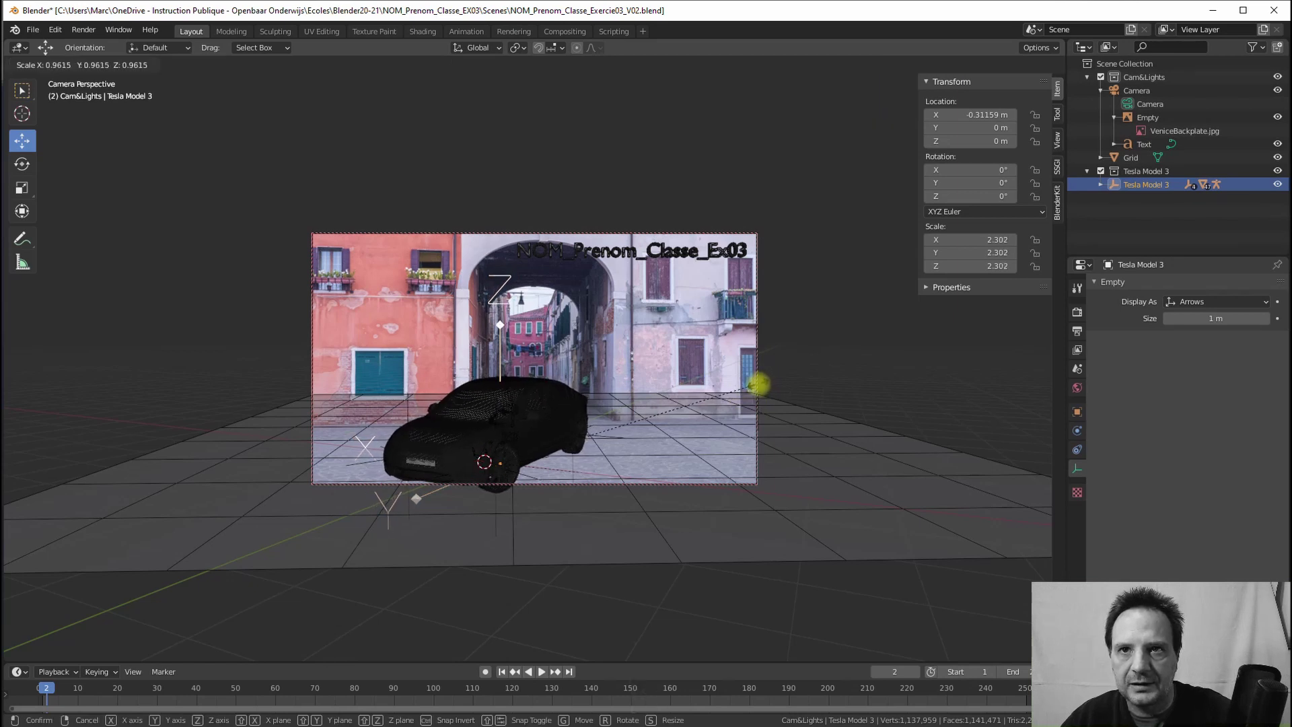
click(749, 391)
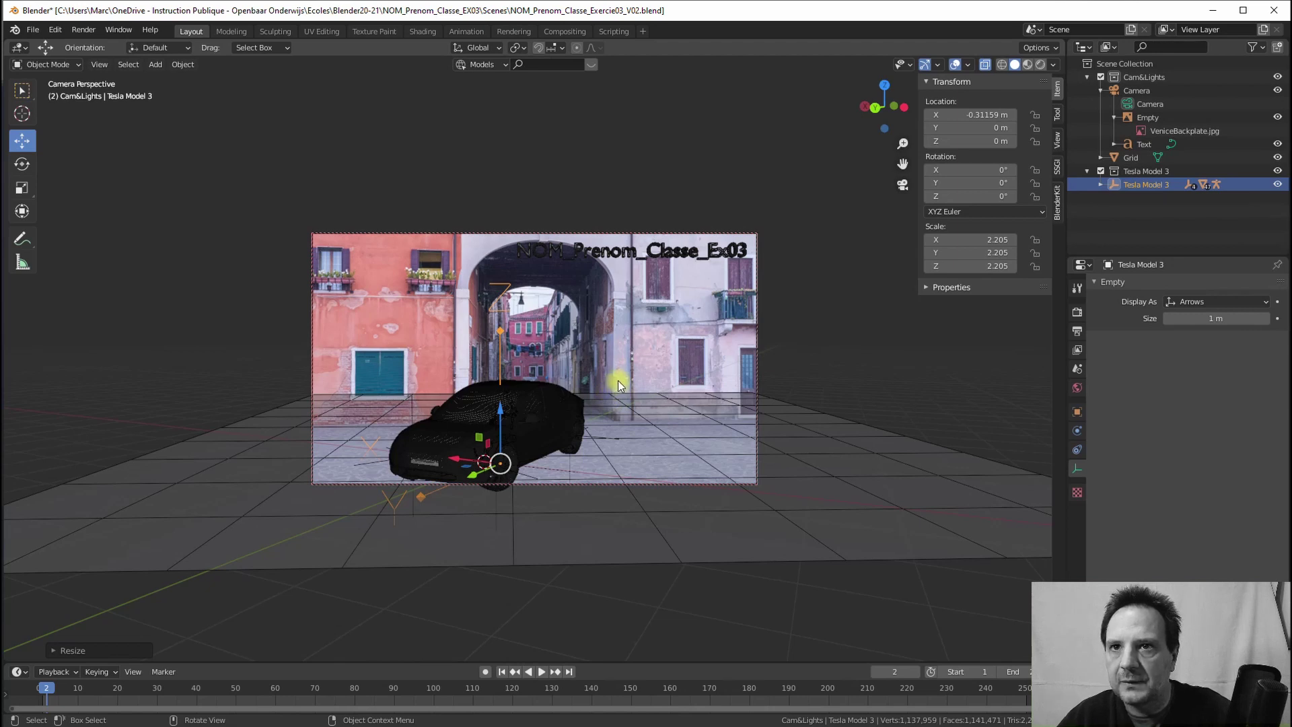
middle_drag(634, 396, 633, 385)
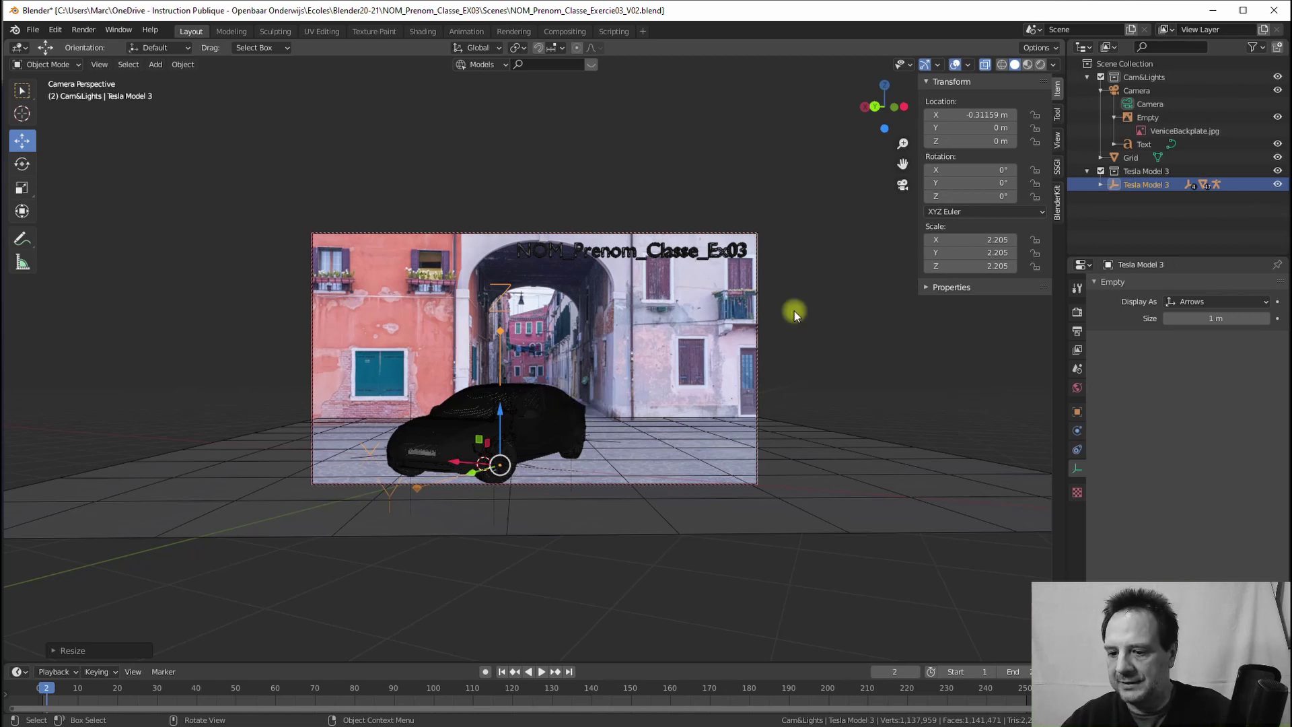
- Set transform orientation to Local, try moving the camera along local Z, then undo it
key(KP_0)
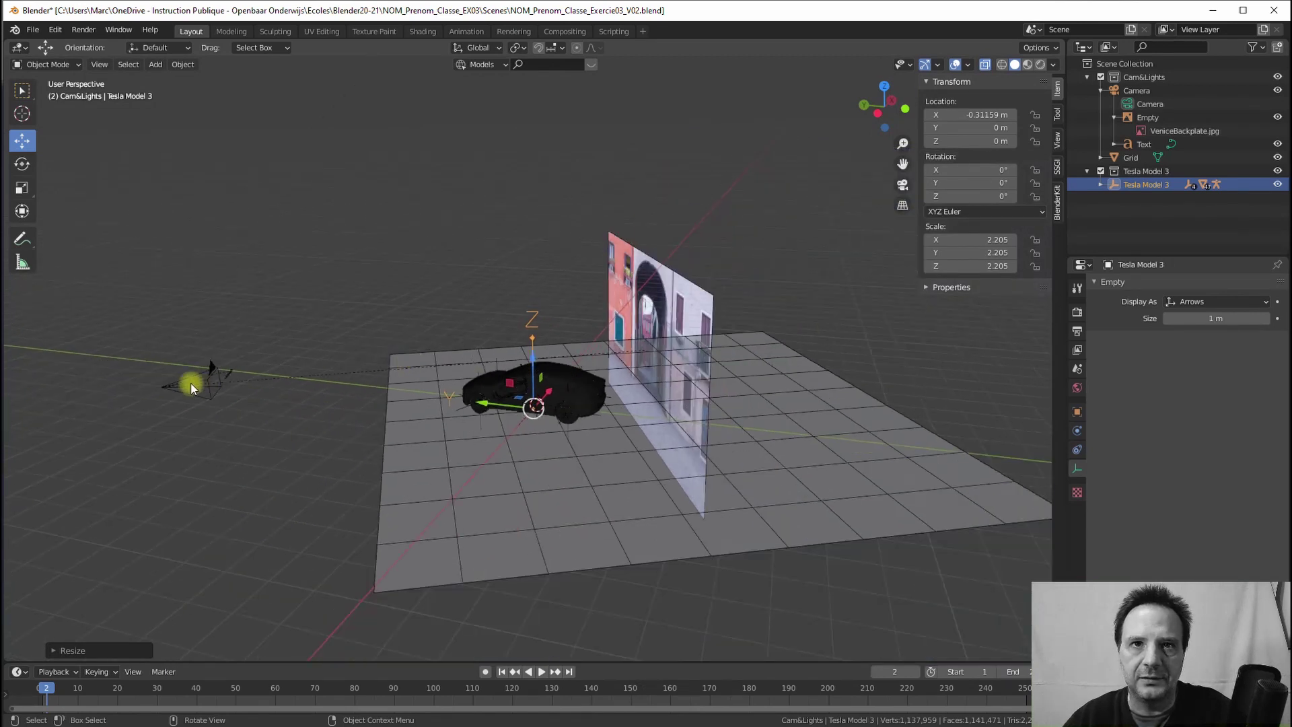
click(192, 378)
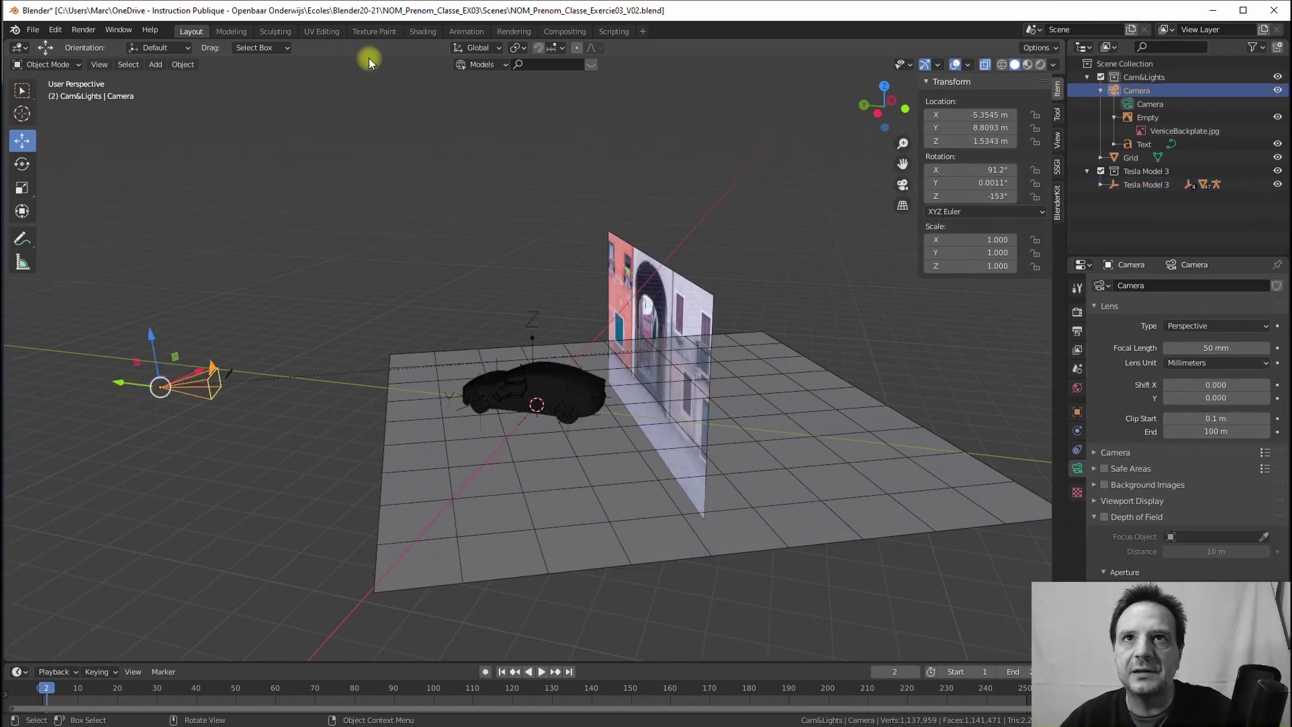
click(464, 48)
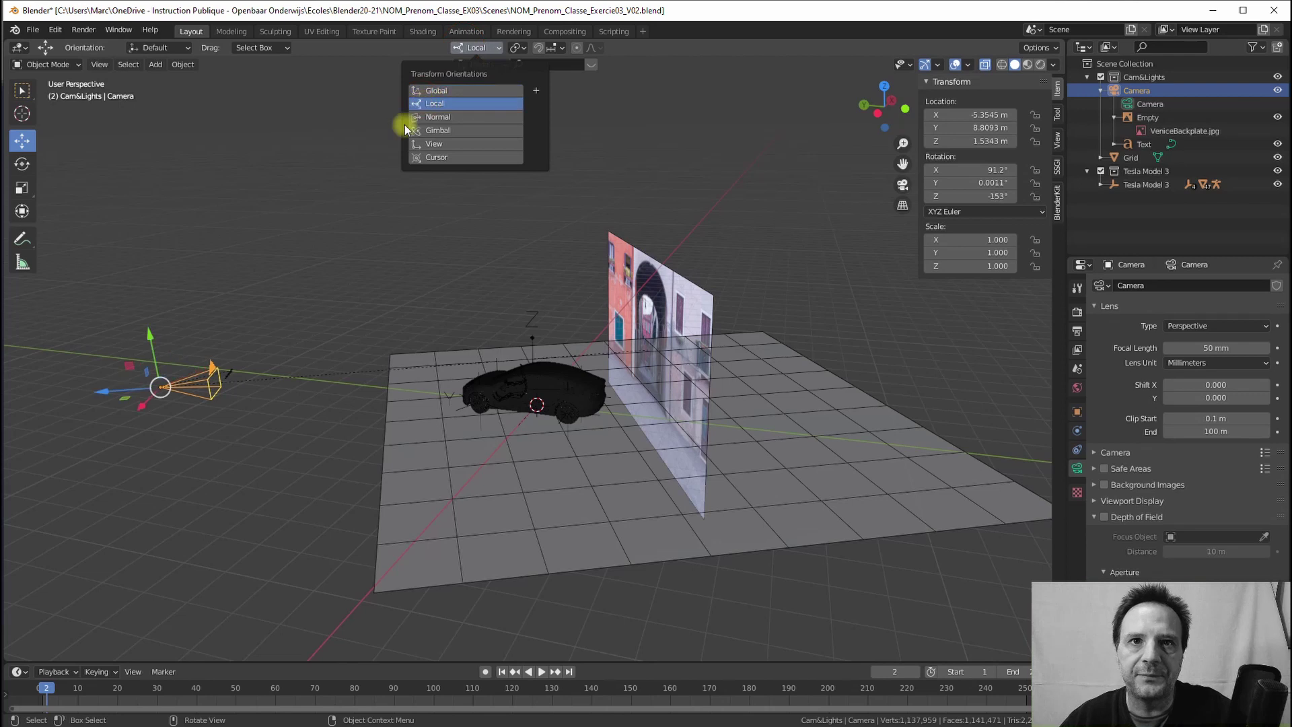
click(435, 103)
key(g)
key(z)
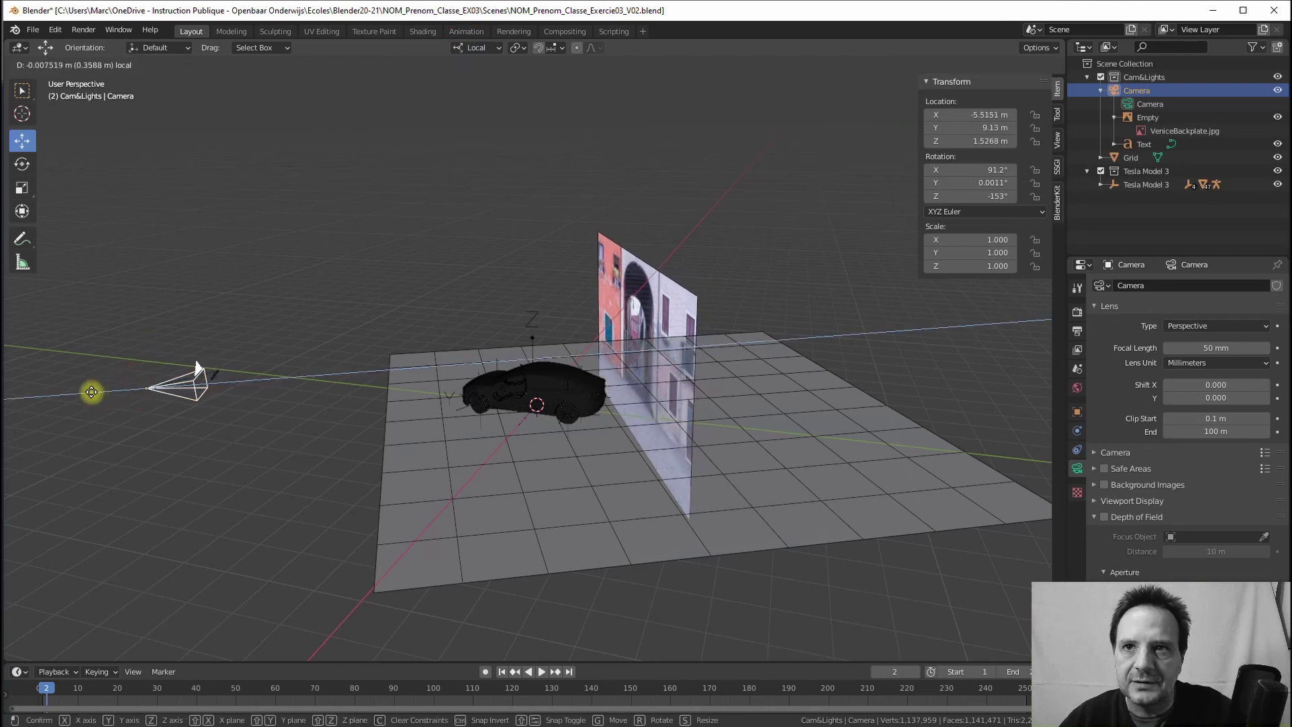
click(86, 388)
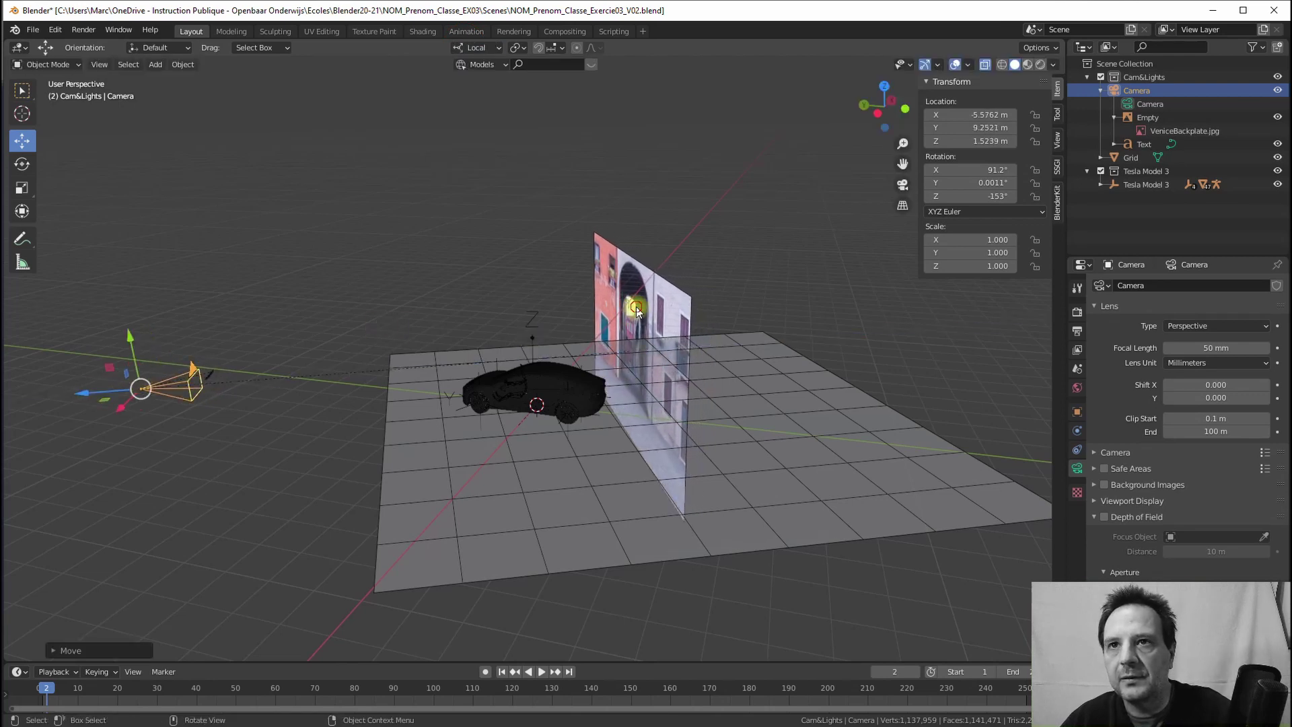
key(ctrl+z)
- Push the Venice backplate back along its local axis to Y 15.346 m
click(649, 338)
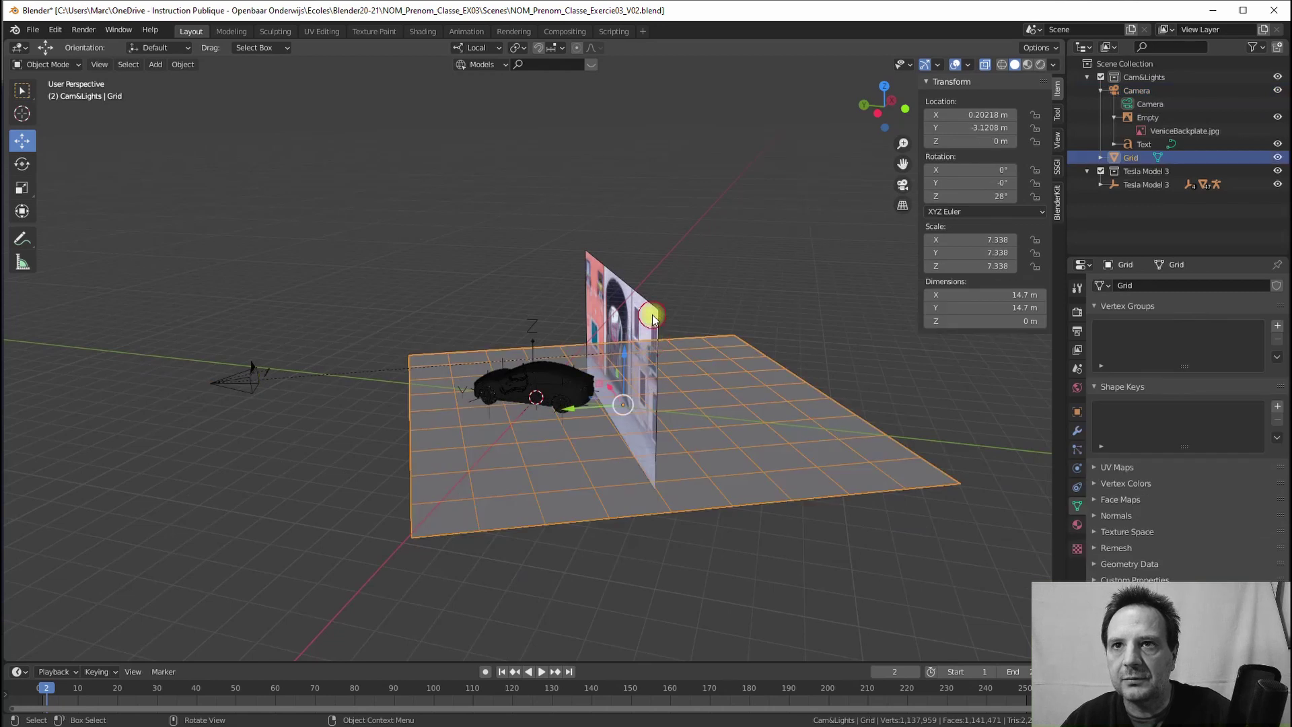
key(g)
key(z)
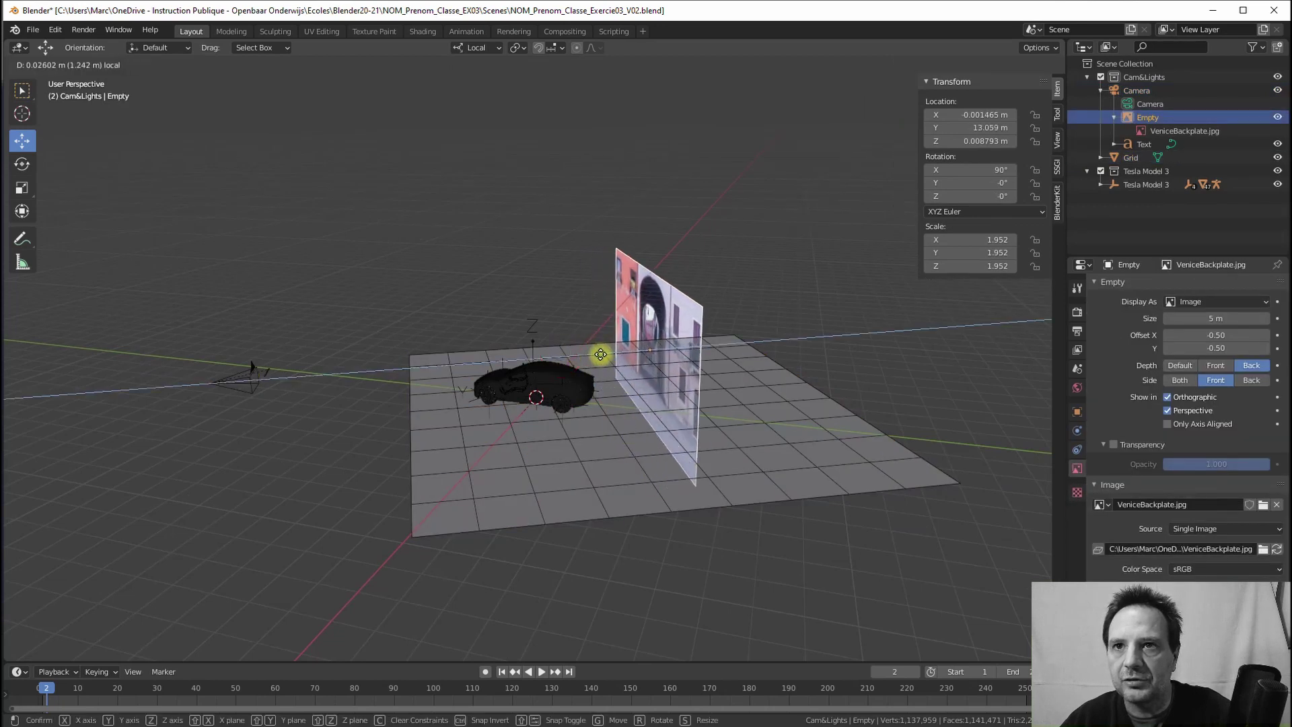
click(661, 350)
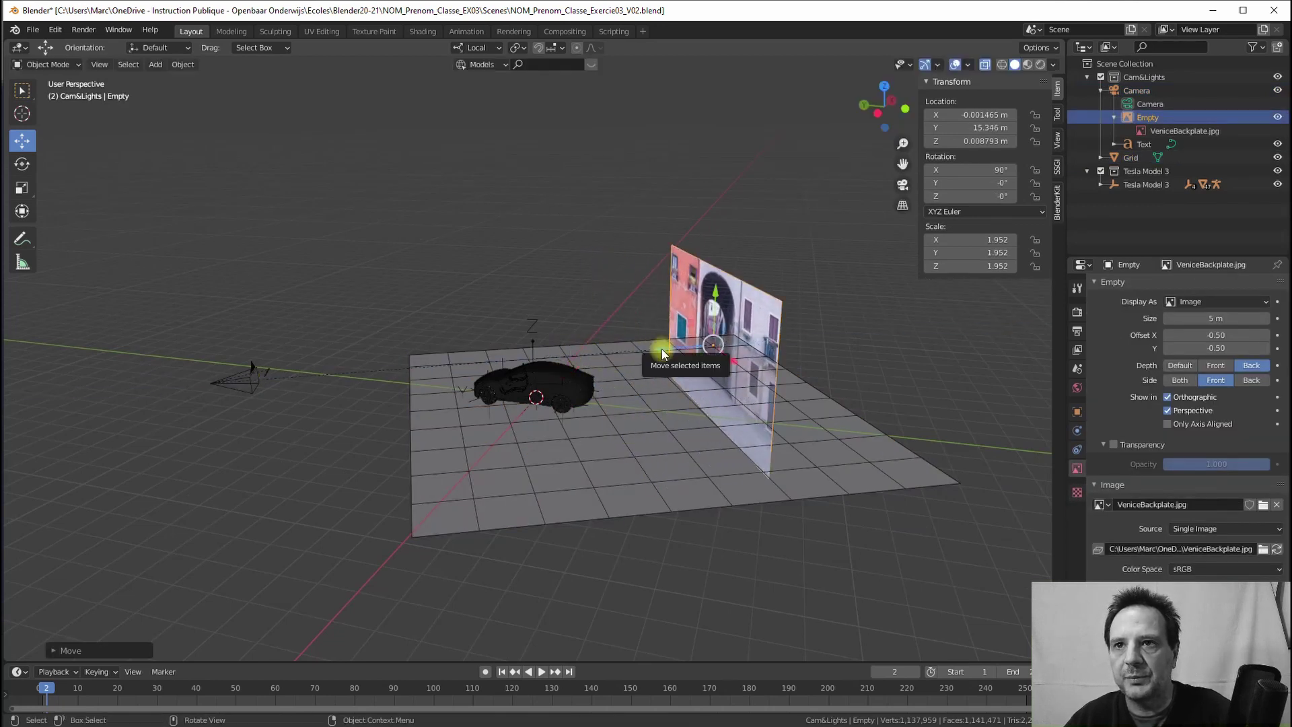
- In camera view, scale the Venice backplate Empty to 2.472 and adjust the framing around the car
key(KP_0)
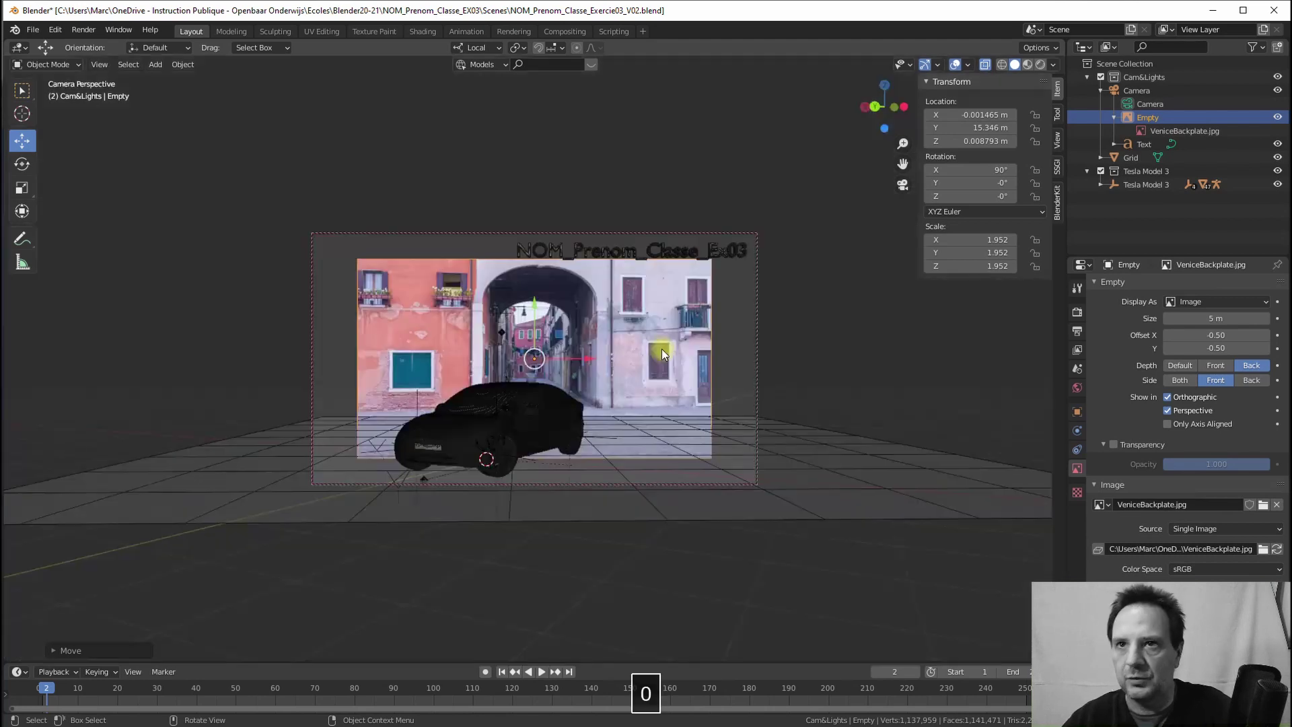
key(s)
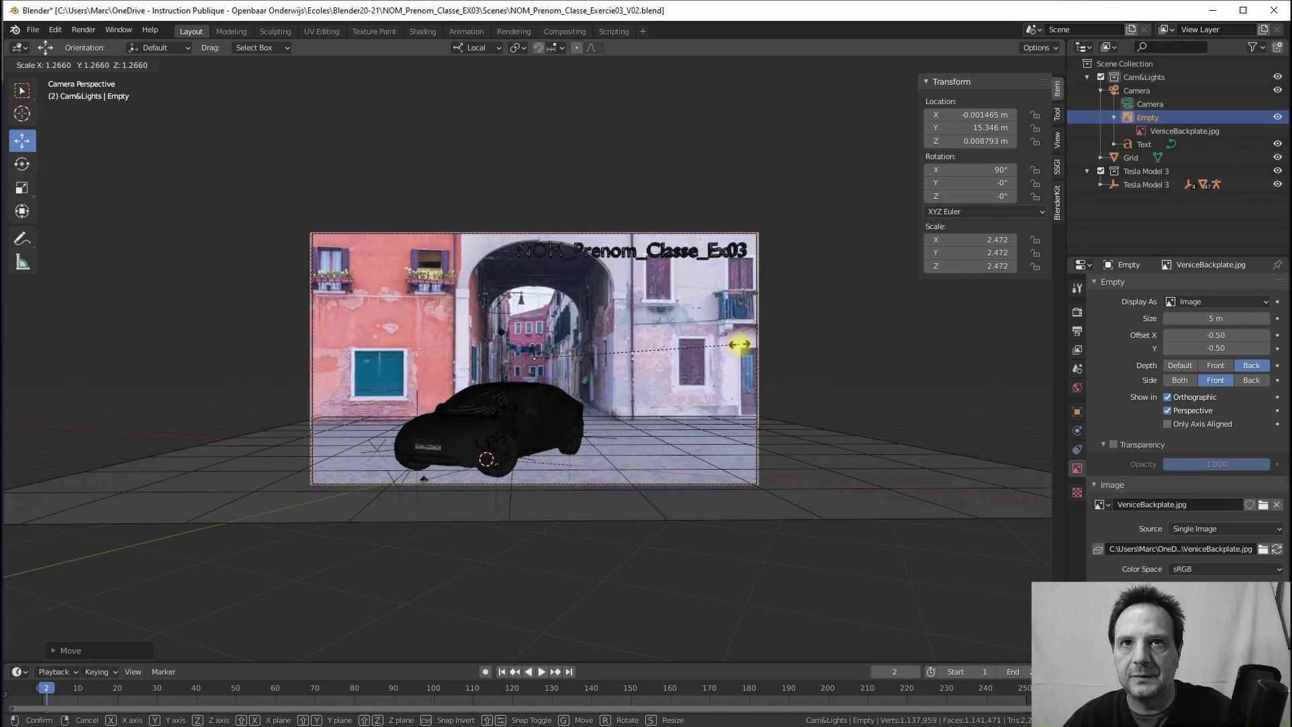
click(741, 344)
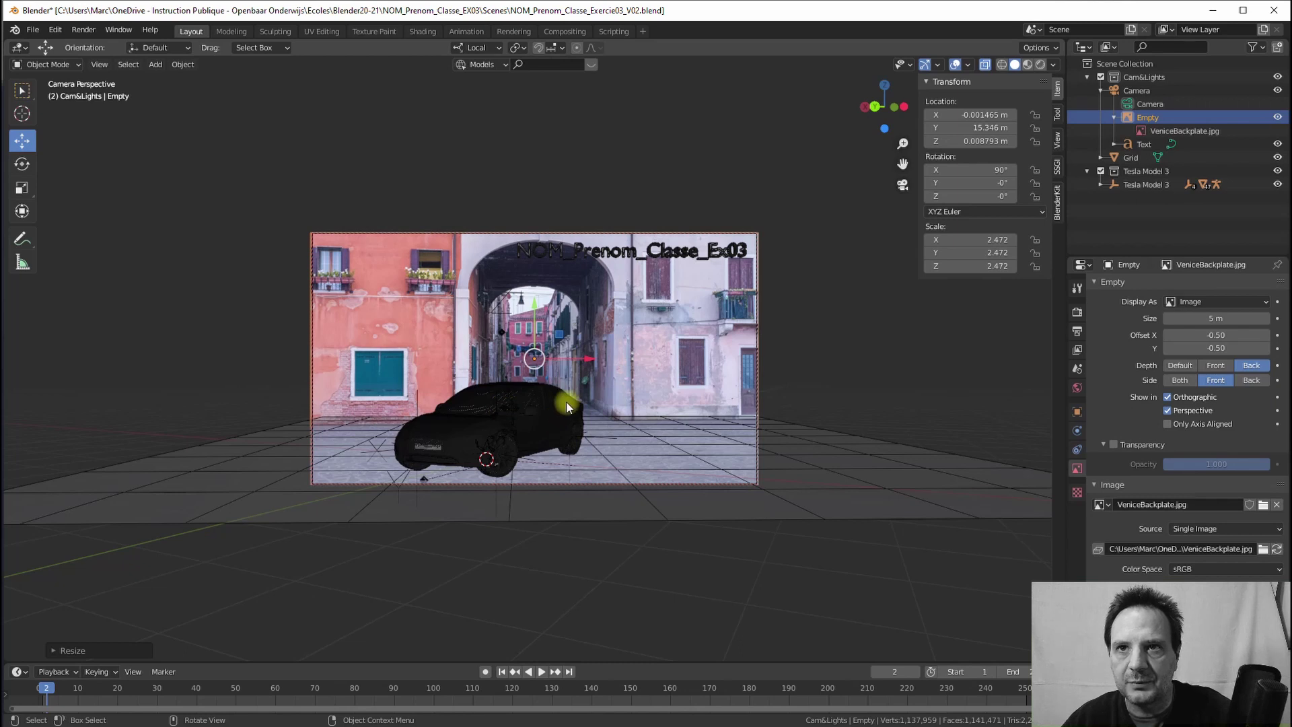
shift+middle_drag(623, 415, 598, 414)
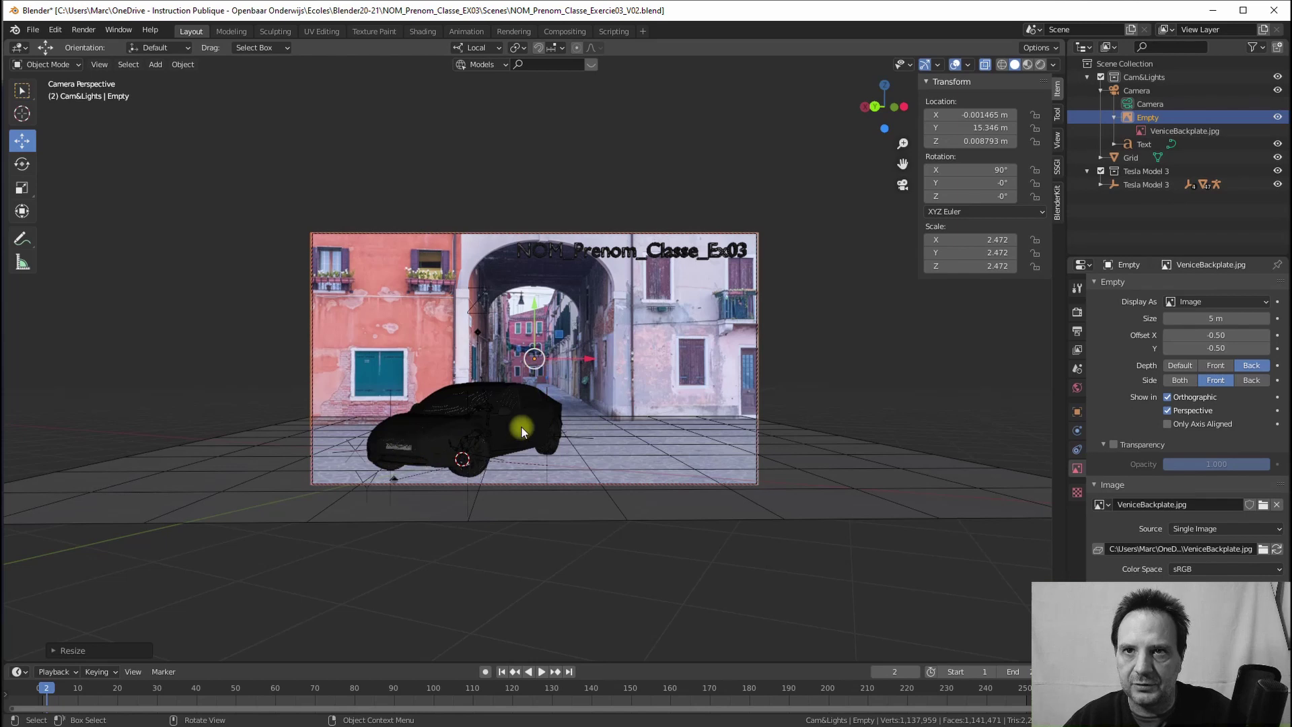
shift+scroll(527, 423, down, 4)
shift+scroll(527, 418, down, 1)
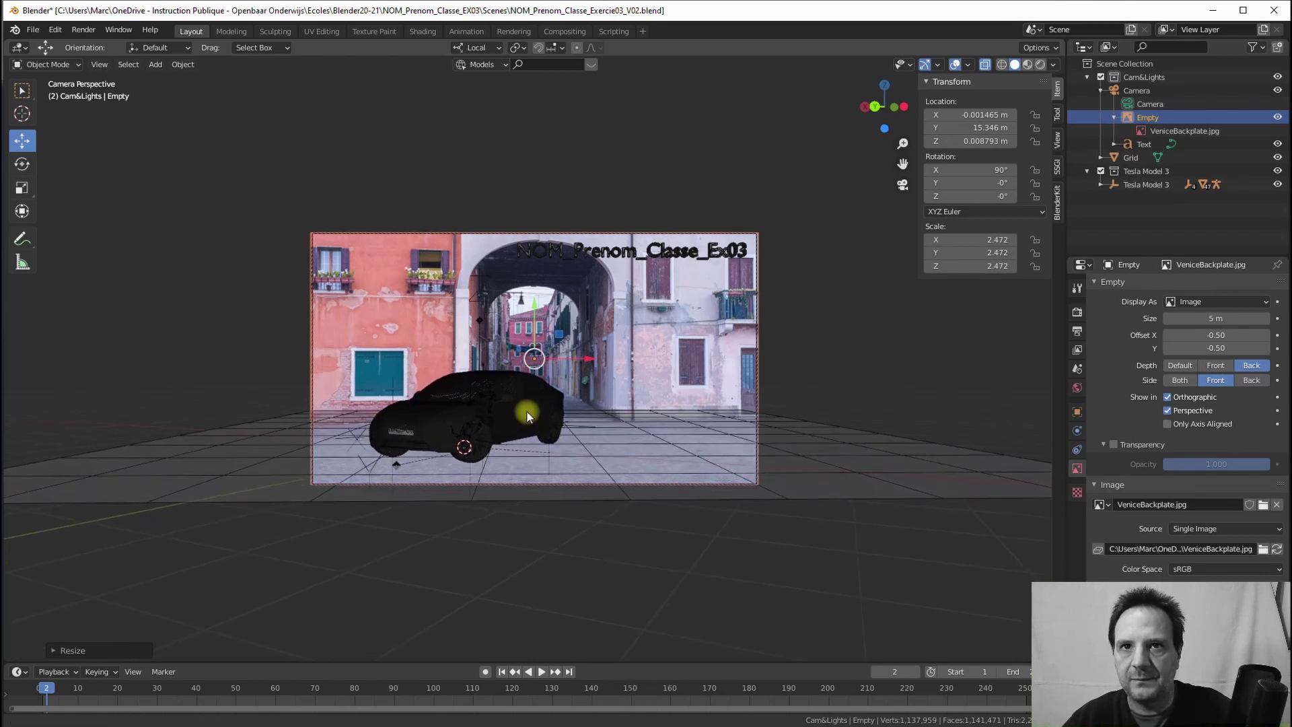
shift+scroll(527, 416, down, 1)
shift+scroll(528, 414, down, 1)
shift+scroll(528, 414, down, 1)
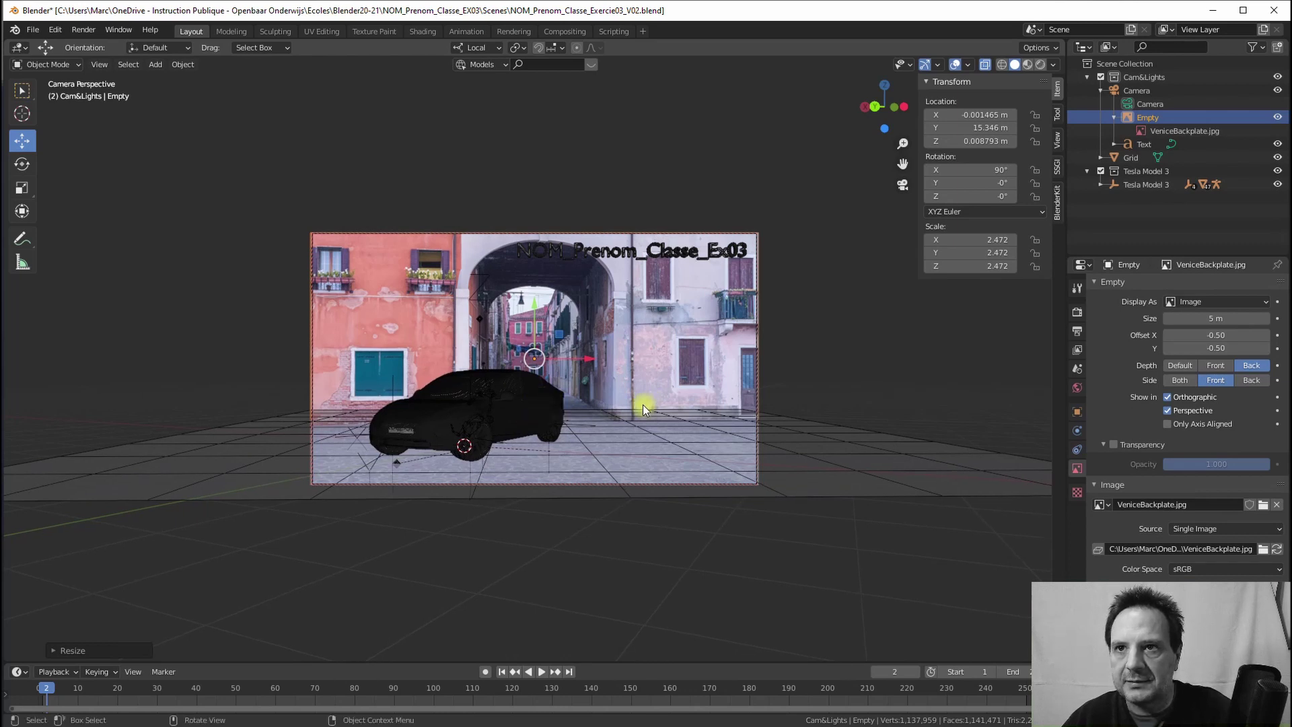
- Turn off the Wireframe overlay, select the grid, and disable X-ray
click(968, 65)
click(885, 292)
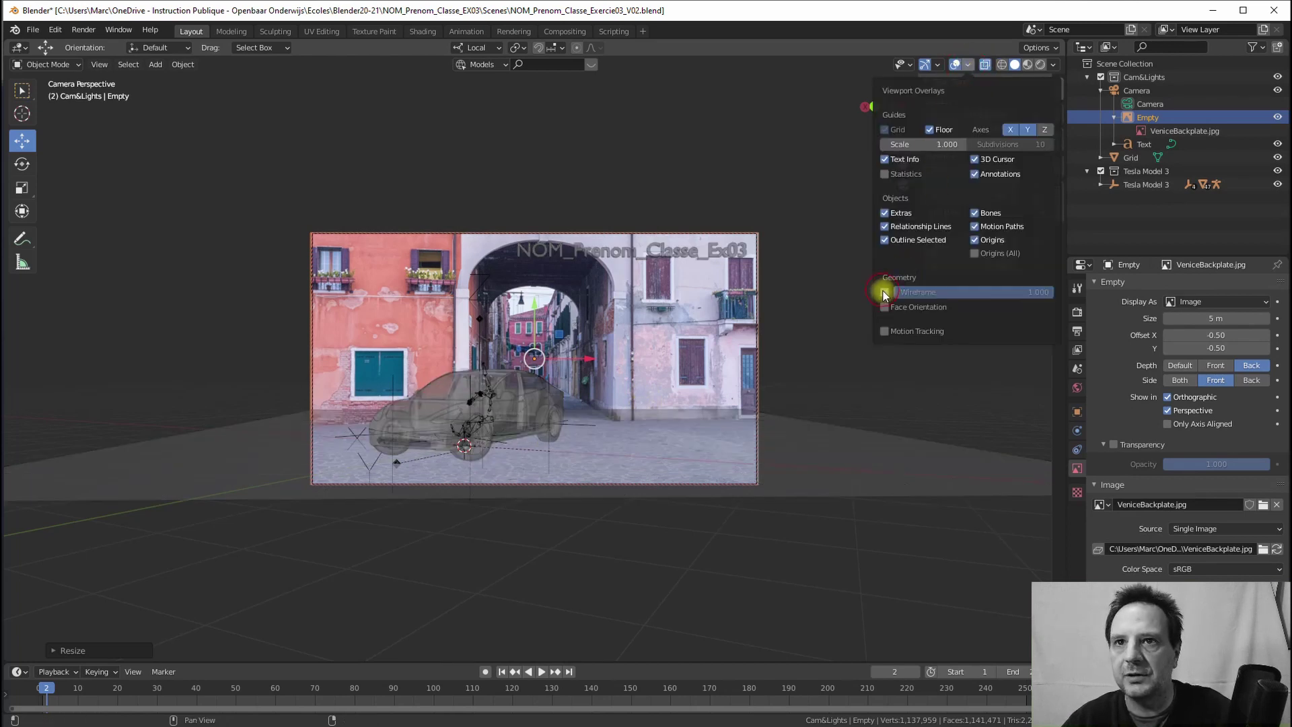
click(650, 437)
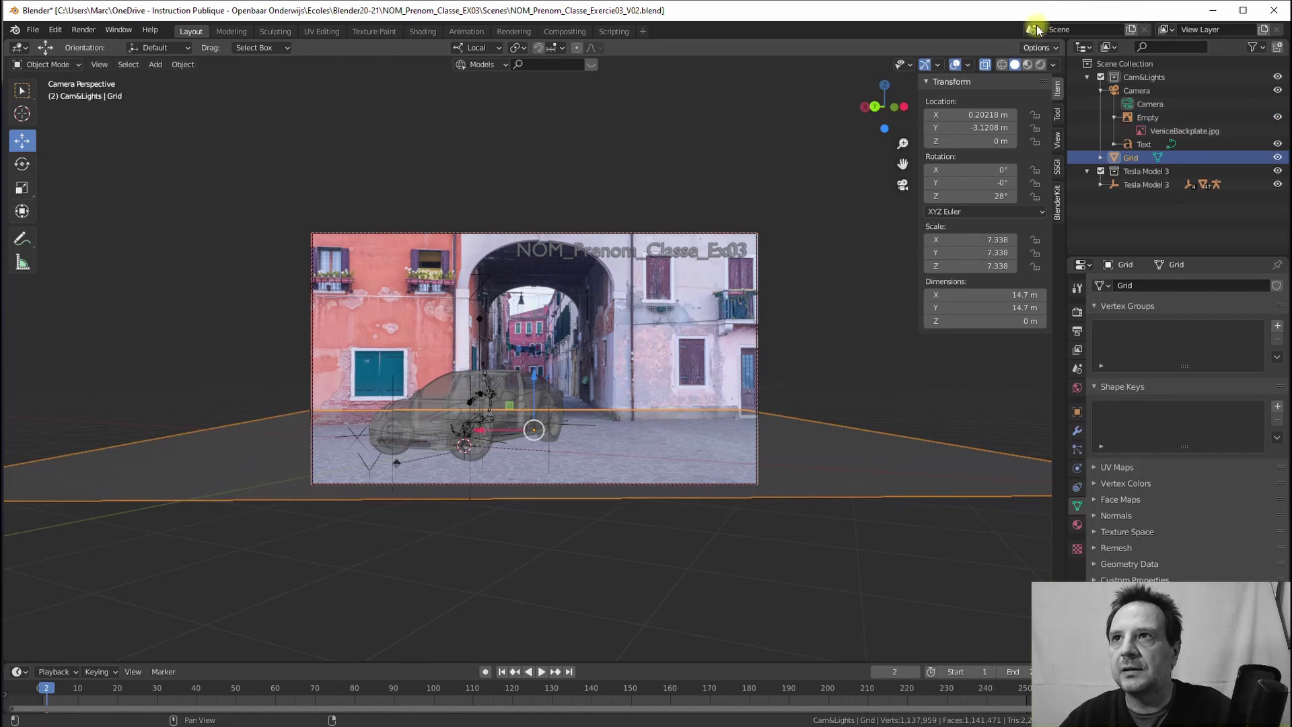
click(985, 65)
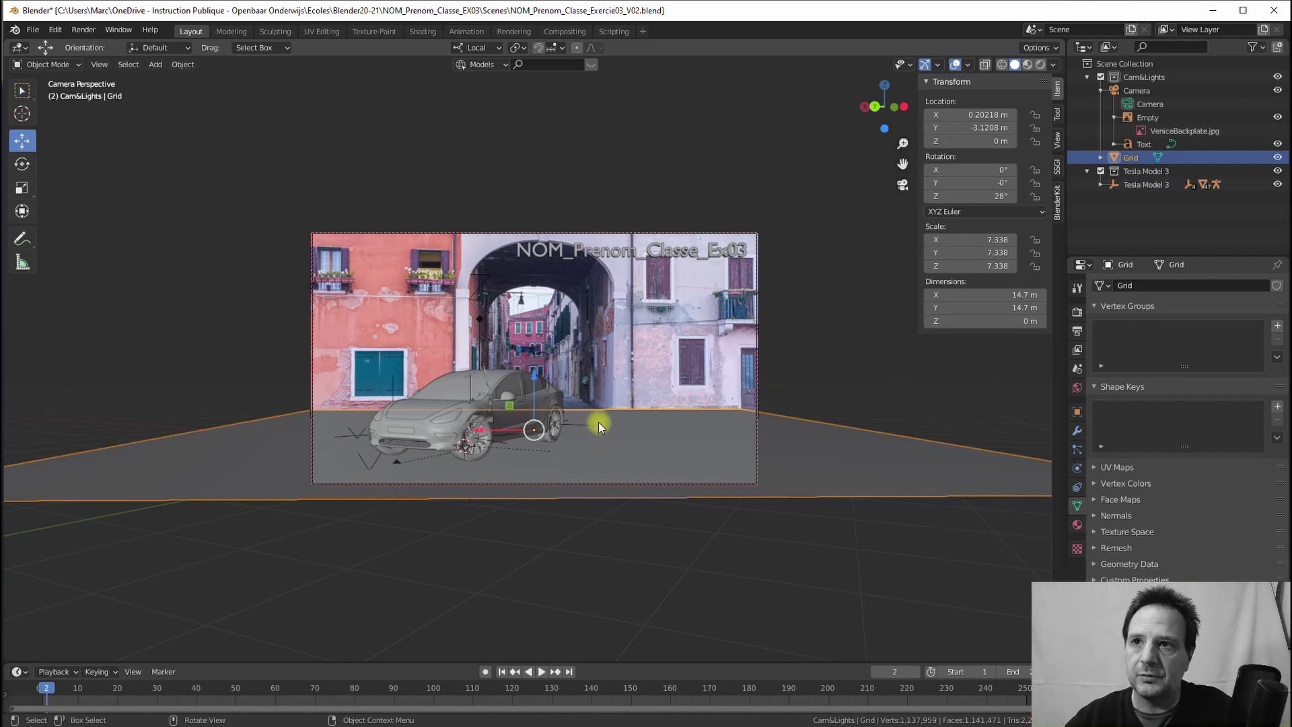
- Check the Cycles render settings, then show the floor Grid's object properties (scale 7.338)
click(1077, 311)
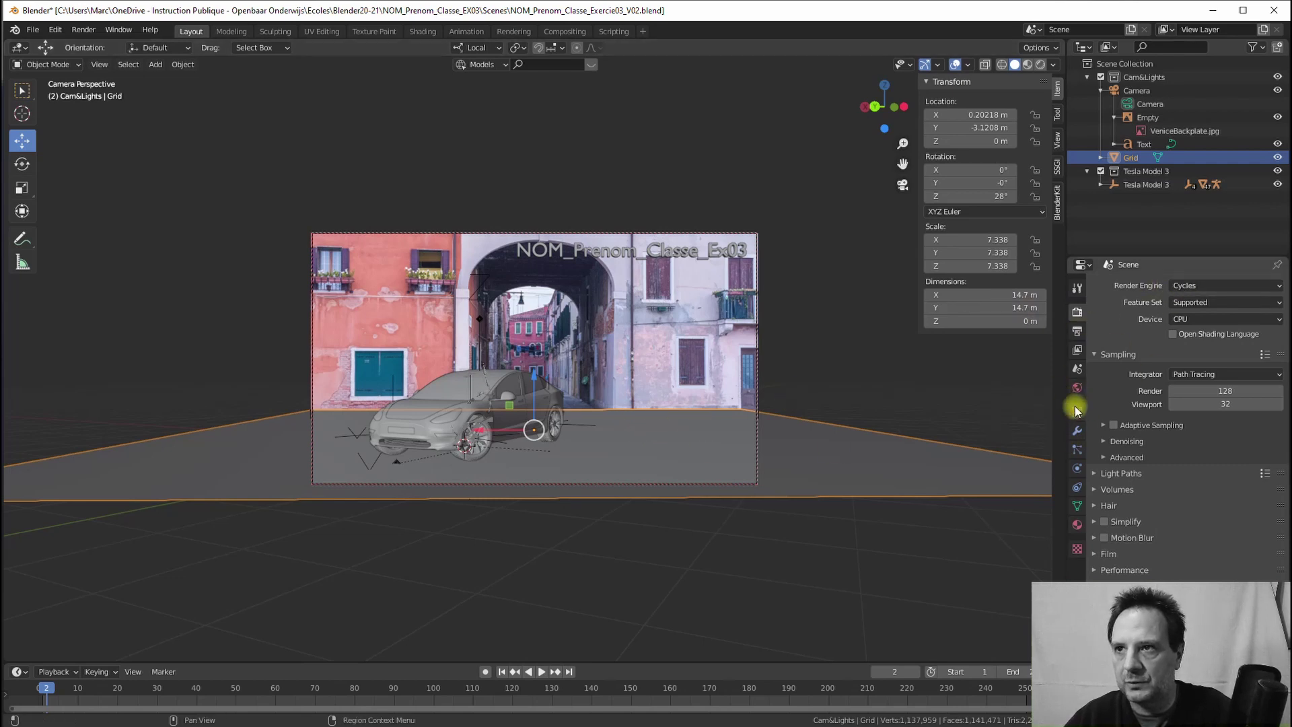
click(1078, 412)
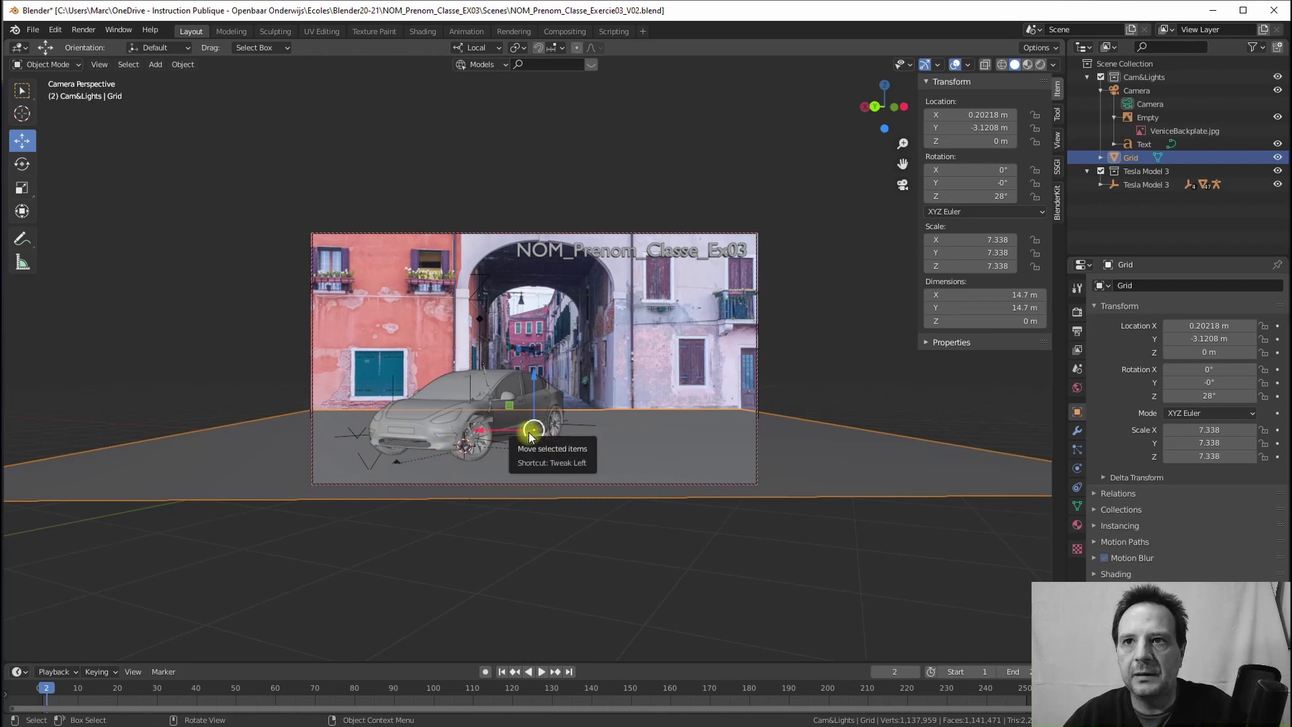
- Preview the scene in Rendered shading and show Cycles settings: 128 render, 32 viewport samples
click(1040, 64)
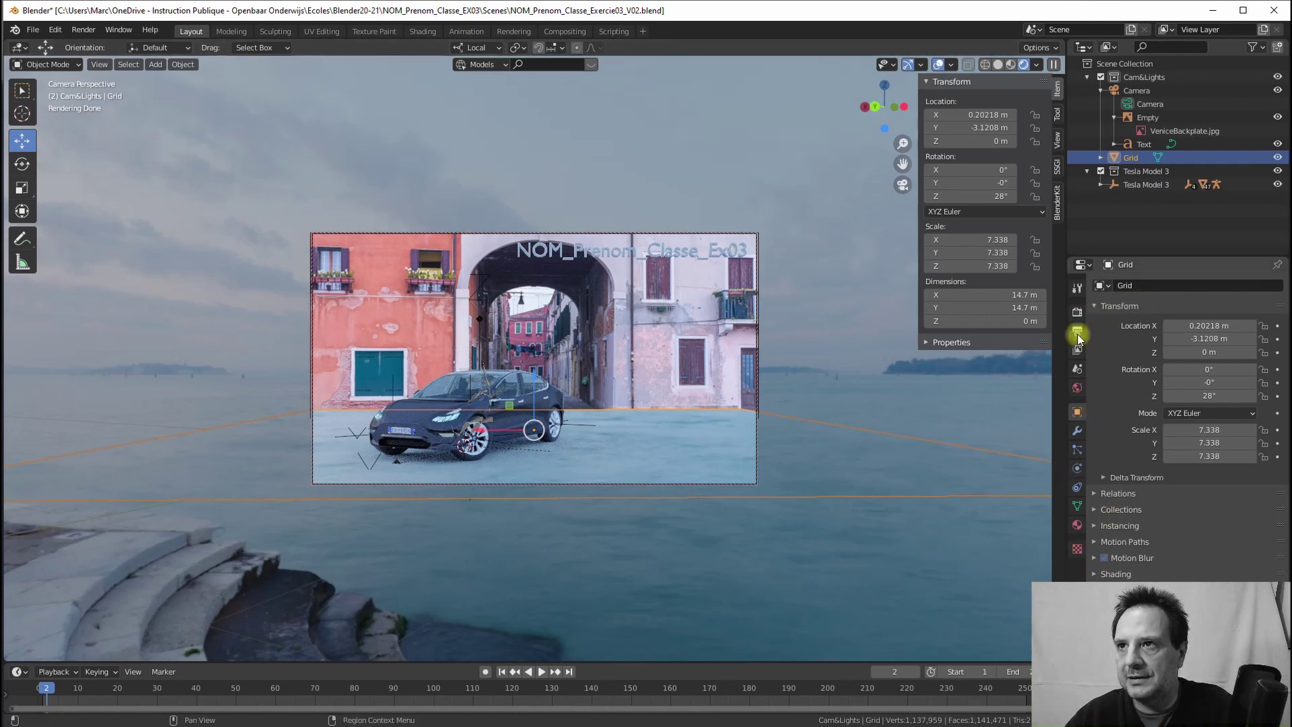
click(1077, 312)
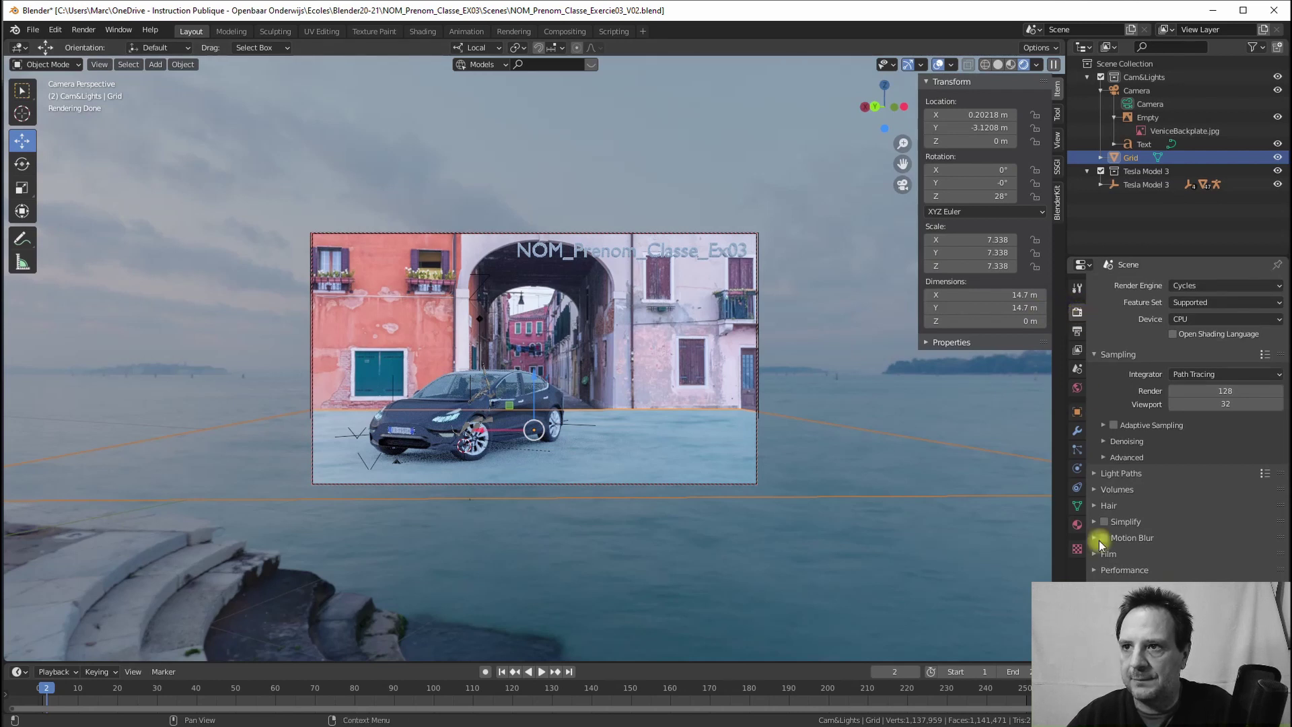
- Make the Film background transparent, select the title text, and switch to the Shading workspace
click(1116, 554)
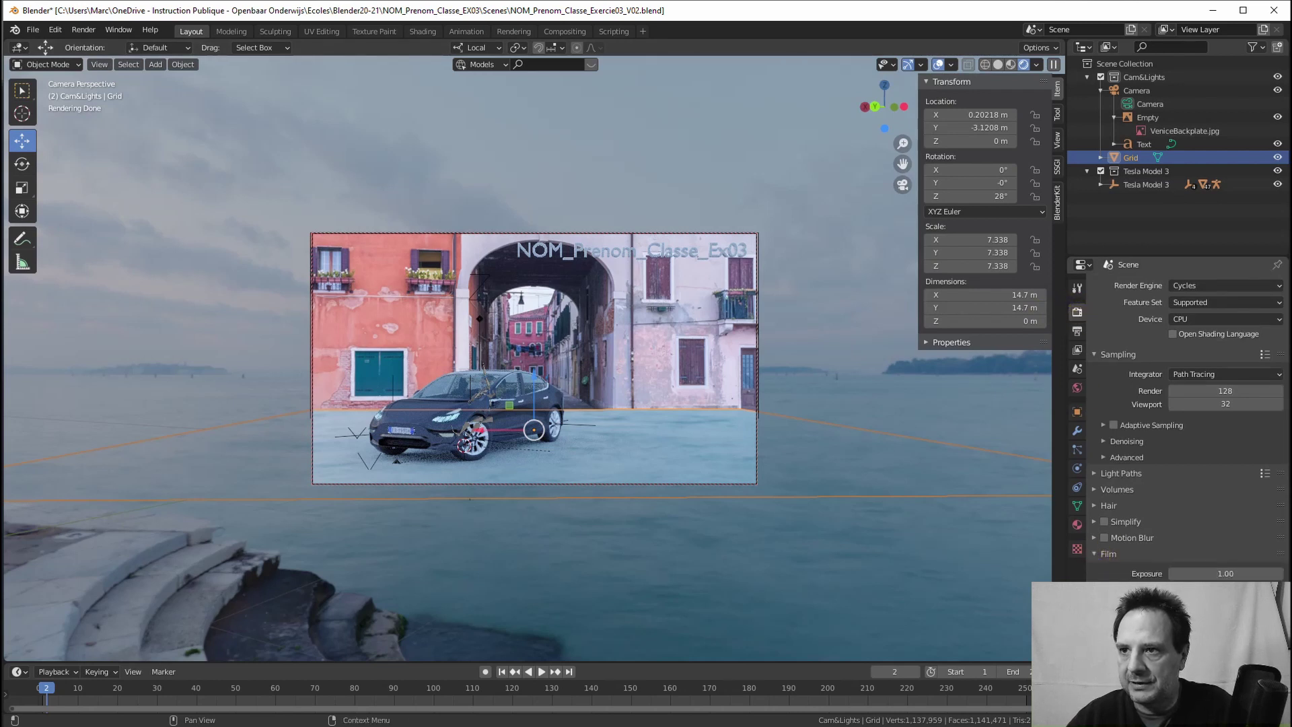
click(1105, 606)
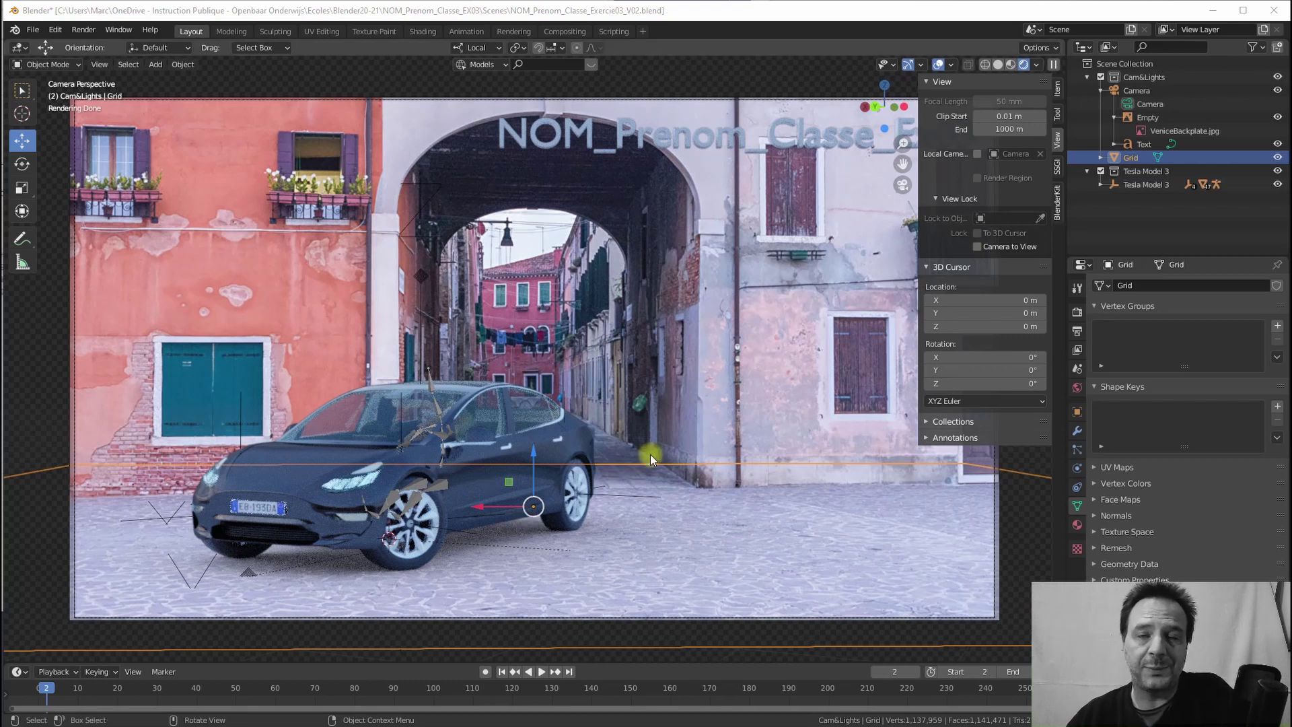
click(572, 129)
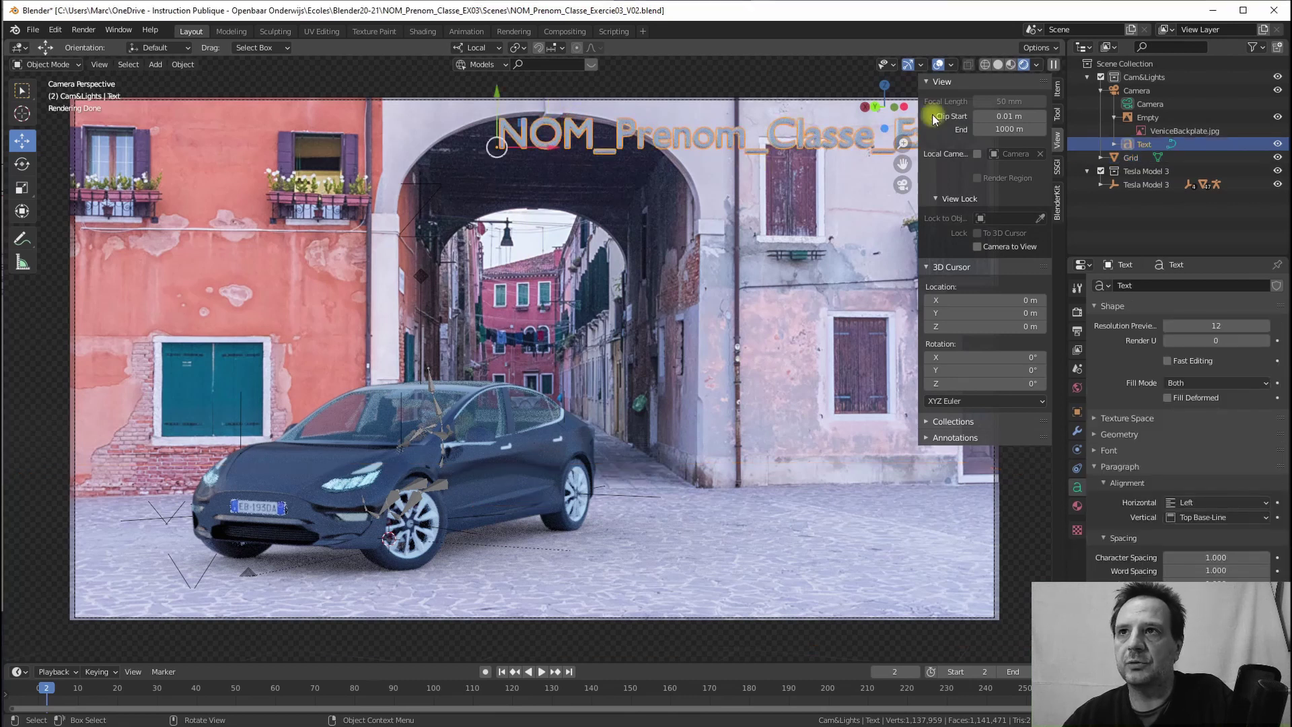
drag(917, 94, 976, 92)
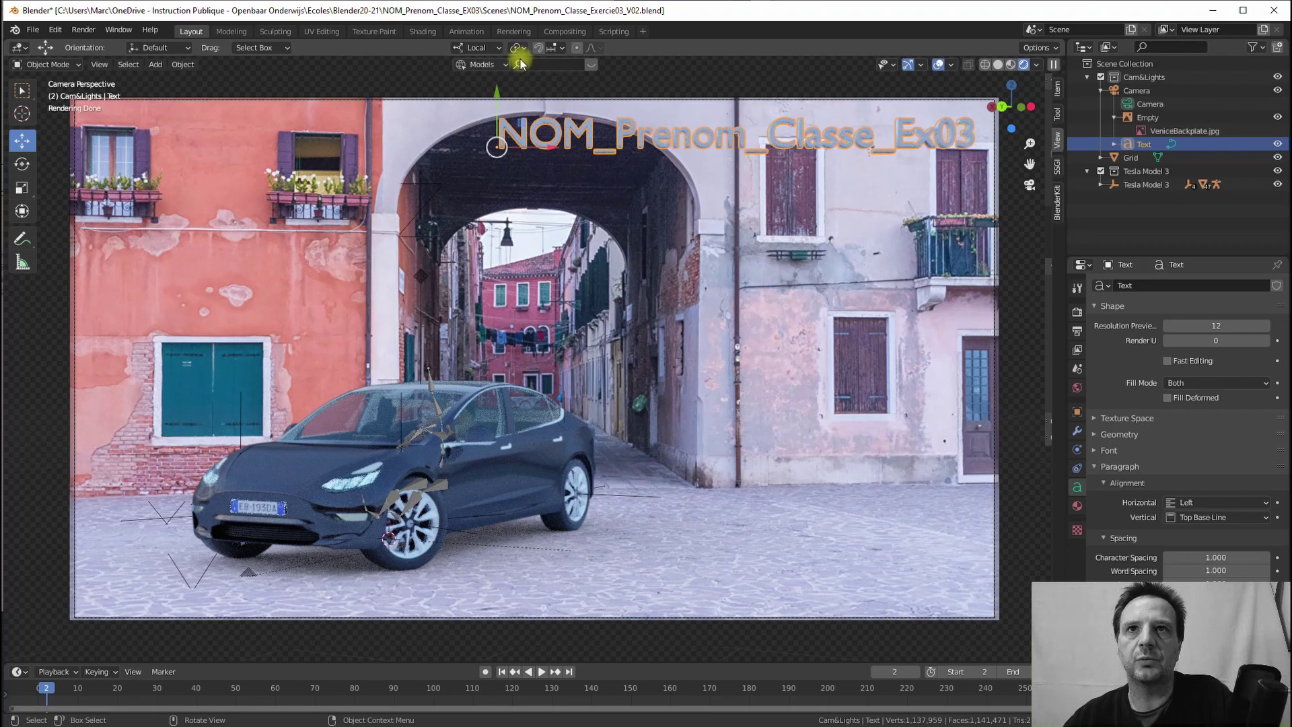
click(422, 32)
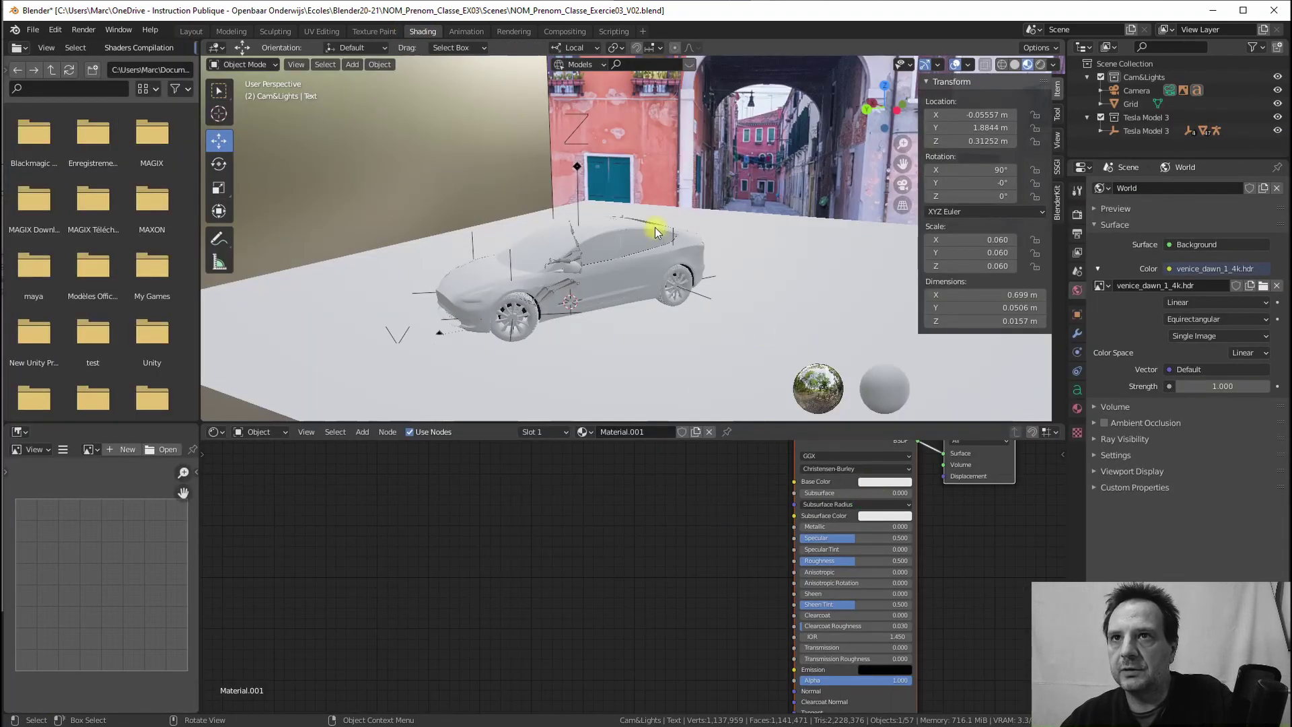
- Tint the title text's Base Color towards a dark lavender
click(697, 197)
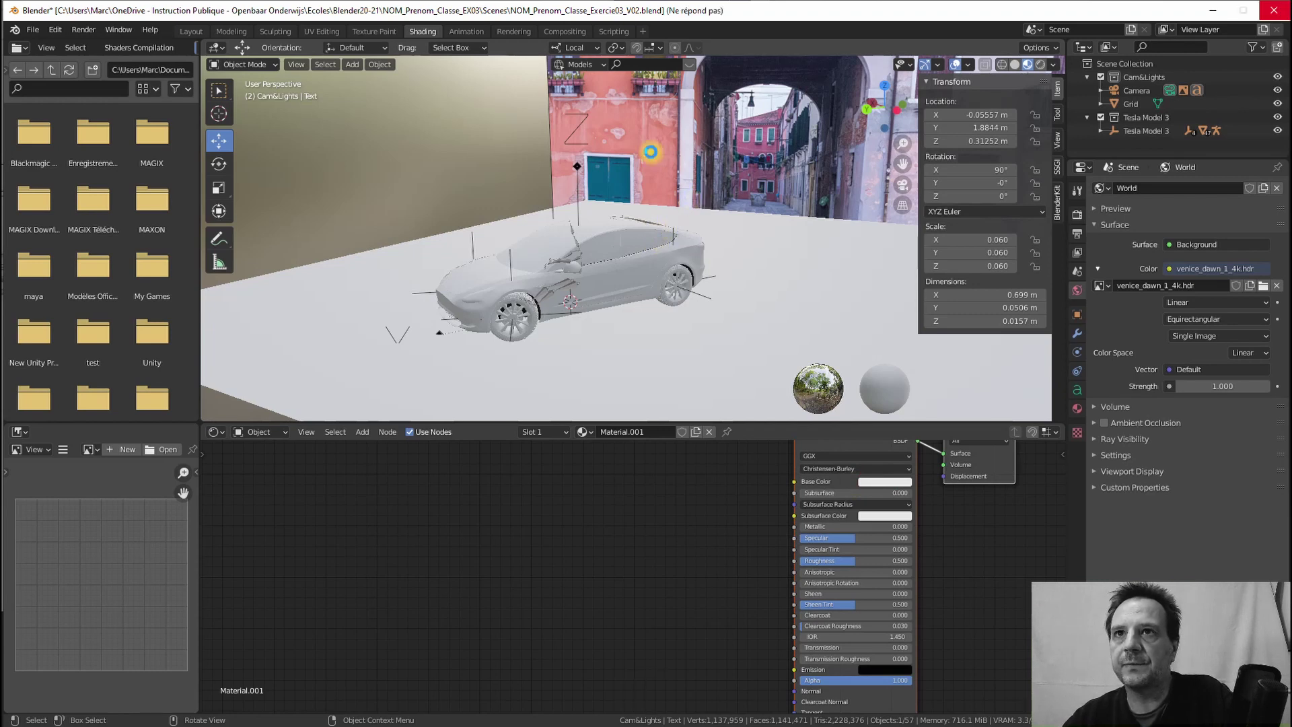
click(864, 480)
mouse_move(901, 375)
mouse_down()
mouse_move(910, 366)
mouse_move(905, 392)
mouse_up()
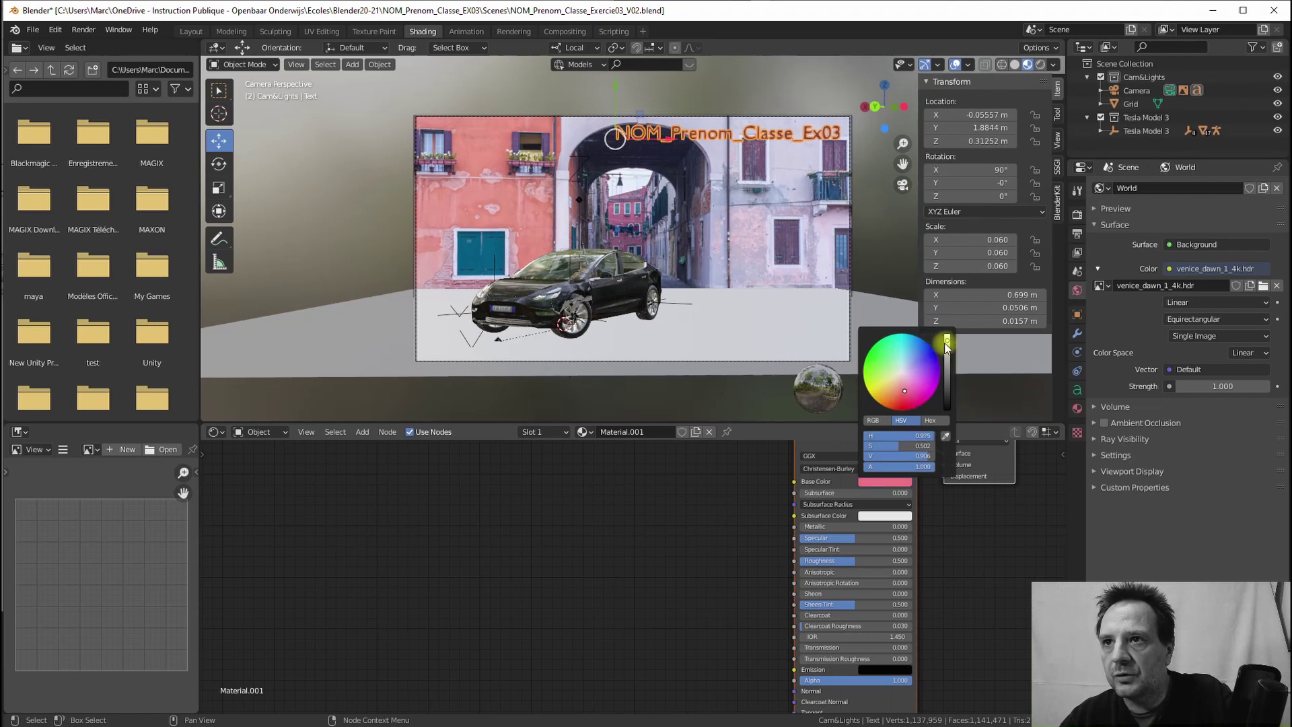
drag(947, 340, 947, 370)
click(730, 319)
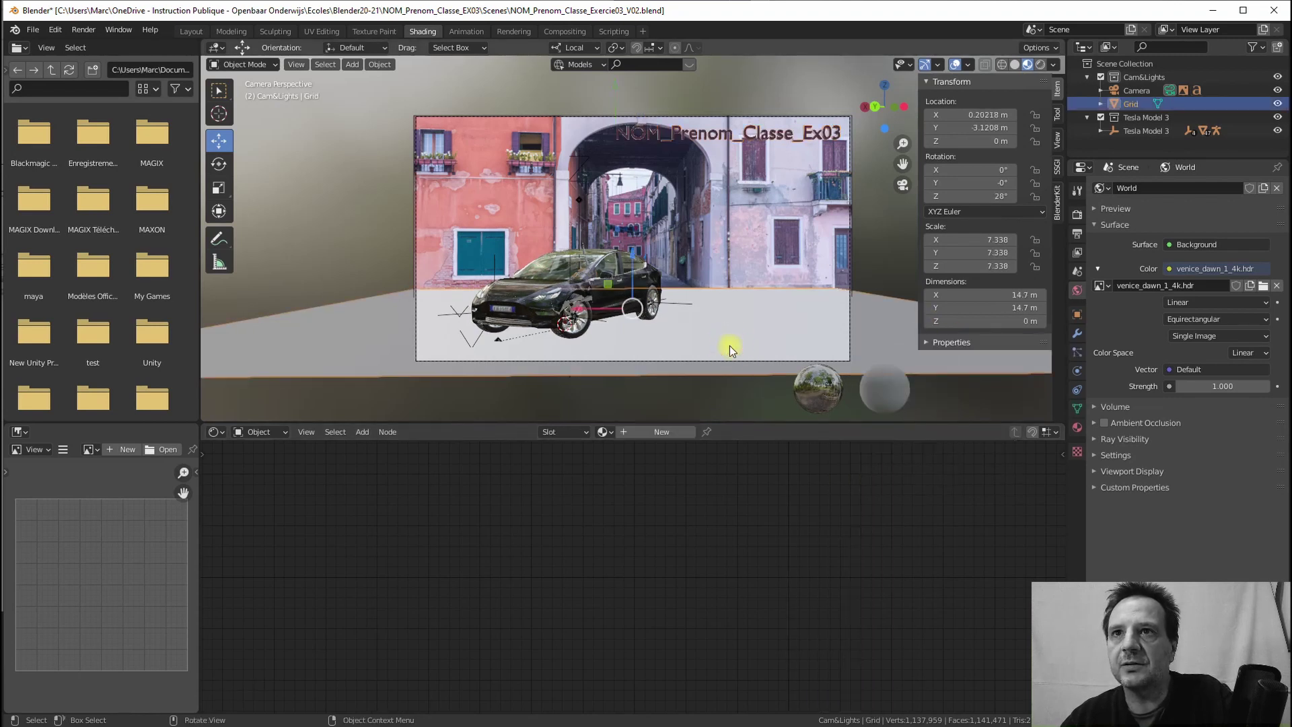
- Brighten the title text's Emission colour to grey
click(754, 140)
click(875, 670)
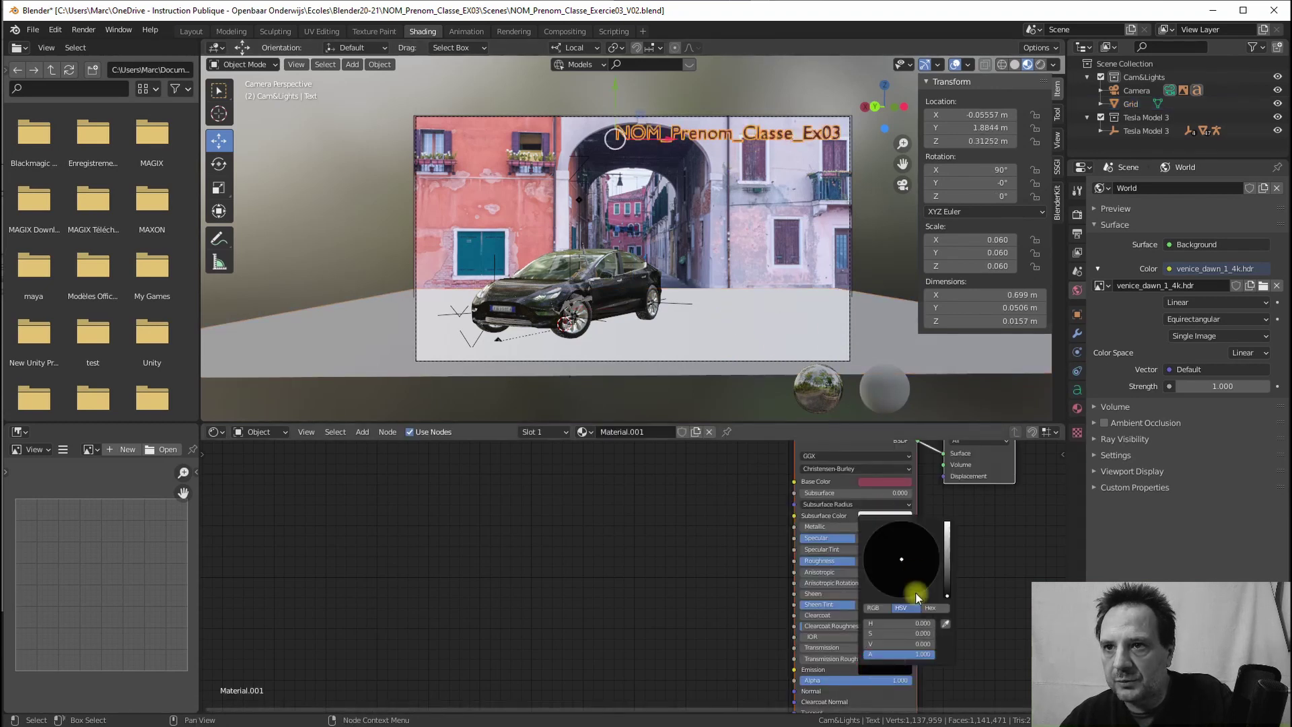
mouse_move(947, 595)
mouse_down()
mouse_move(947, 558)
mouse_move(905, 585)
mouse_move(947, 548)
mouse_up()
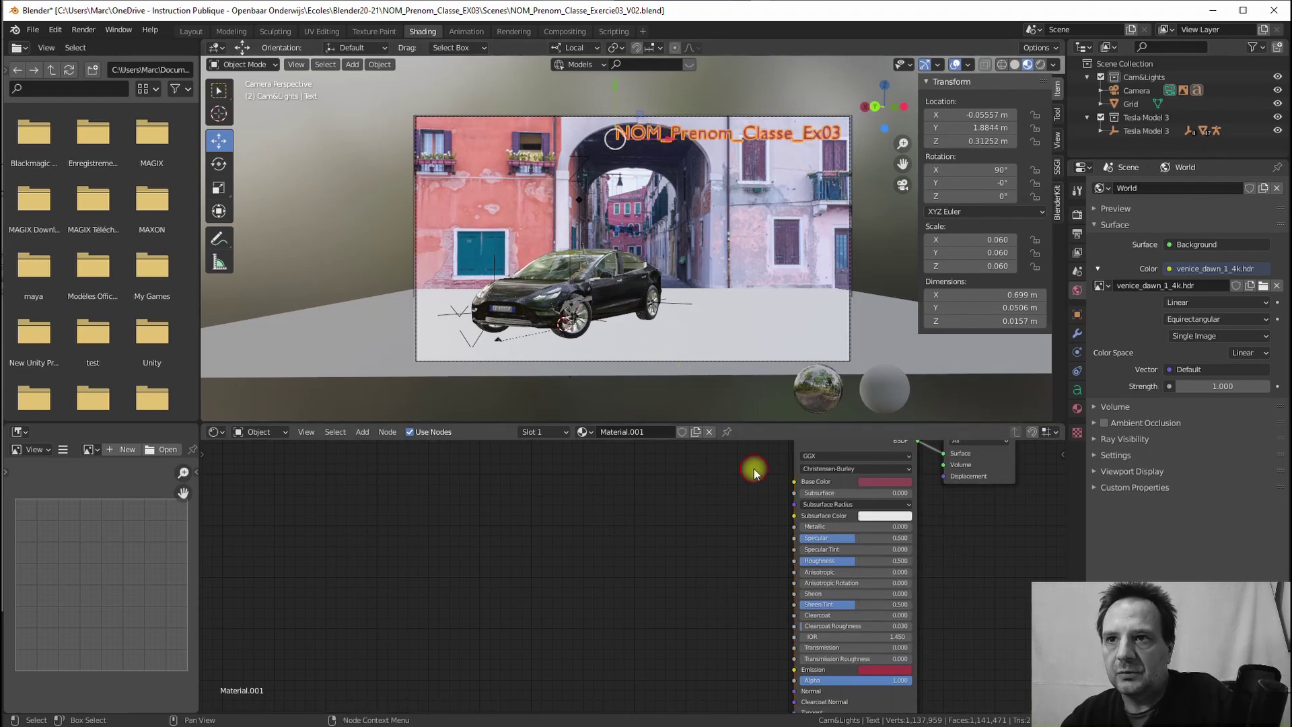
click(688, 168)
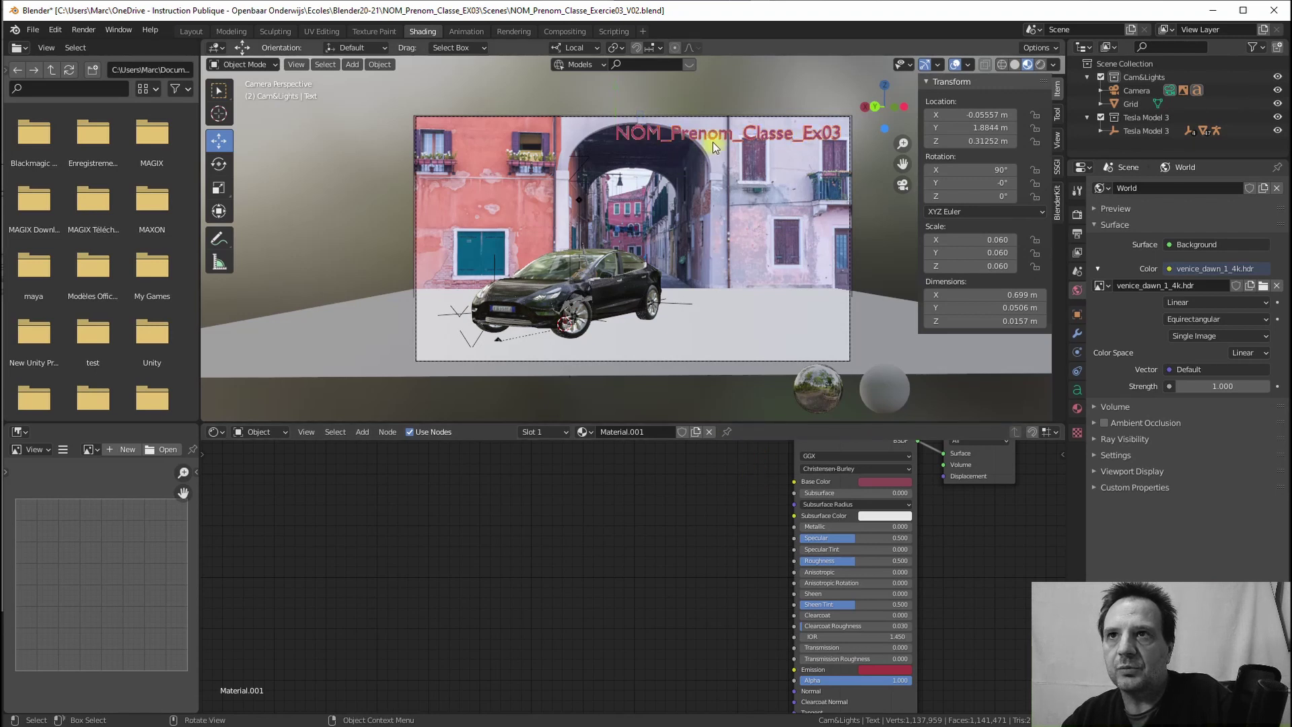
- Change the Base Color to a dark deep red and brighten the Emission to red
click(892, 481)
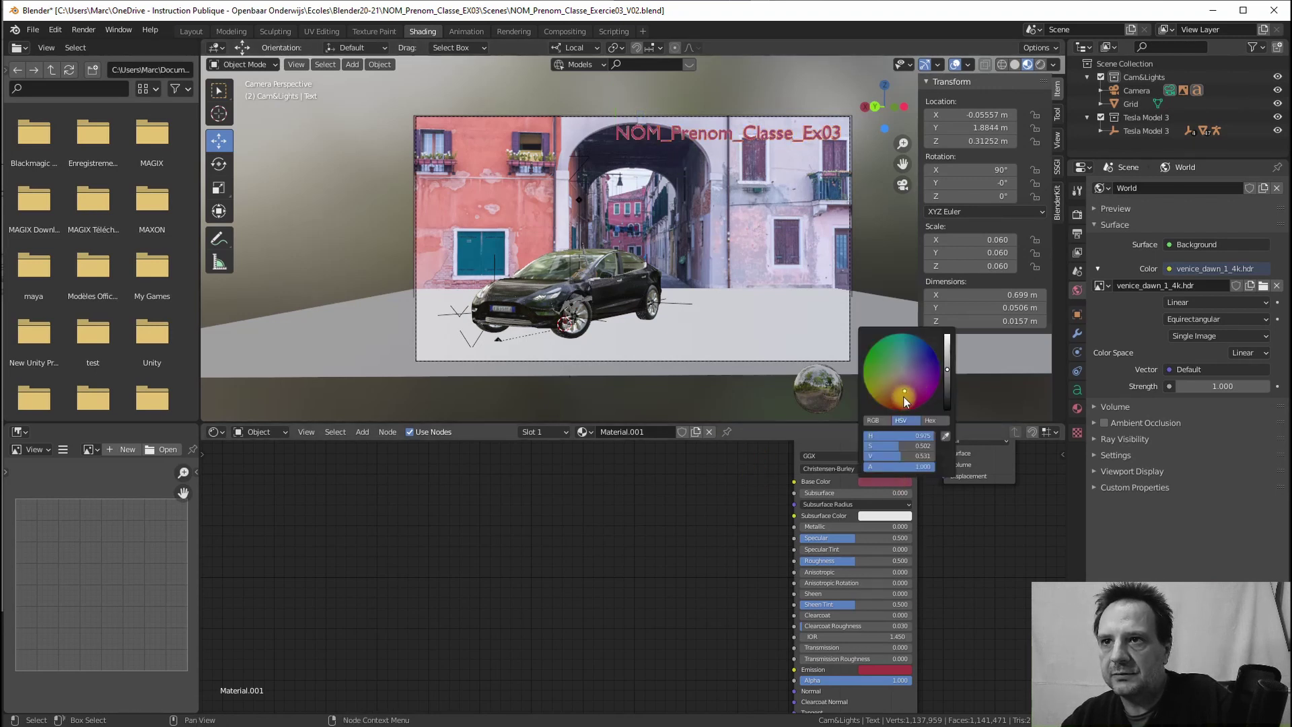
drag(912, 394, 904, 410)
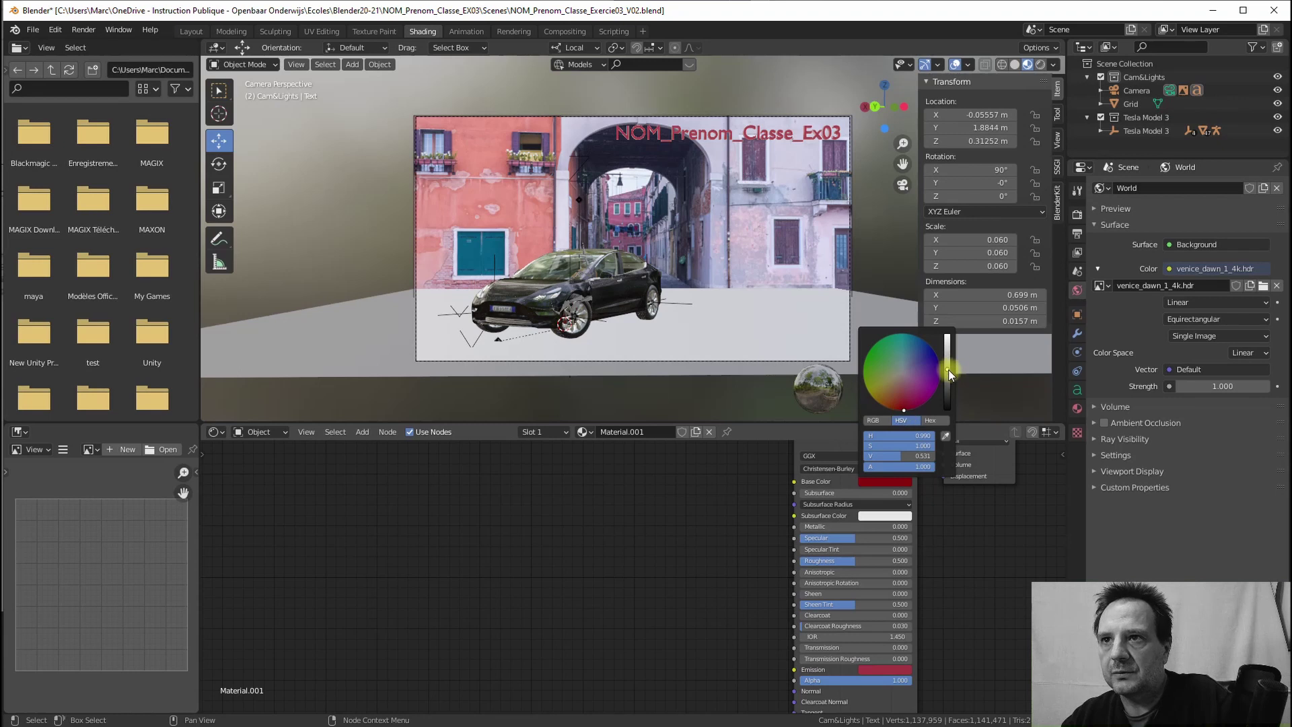
drag(947, 369, 947, 382)
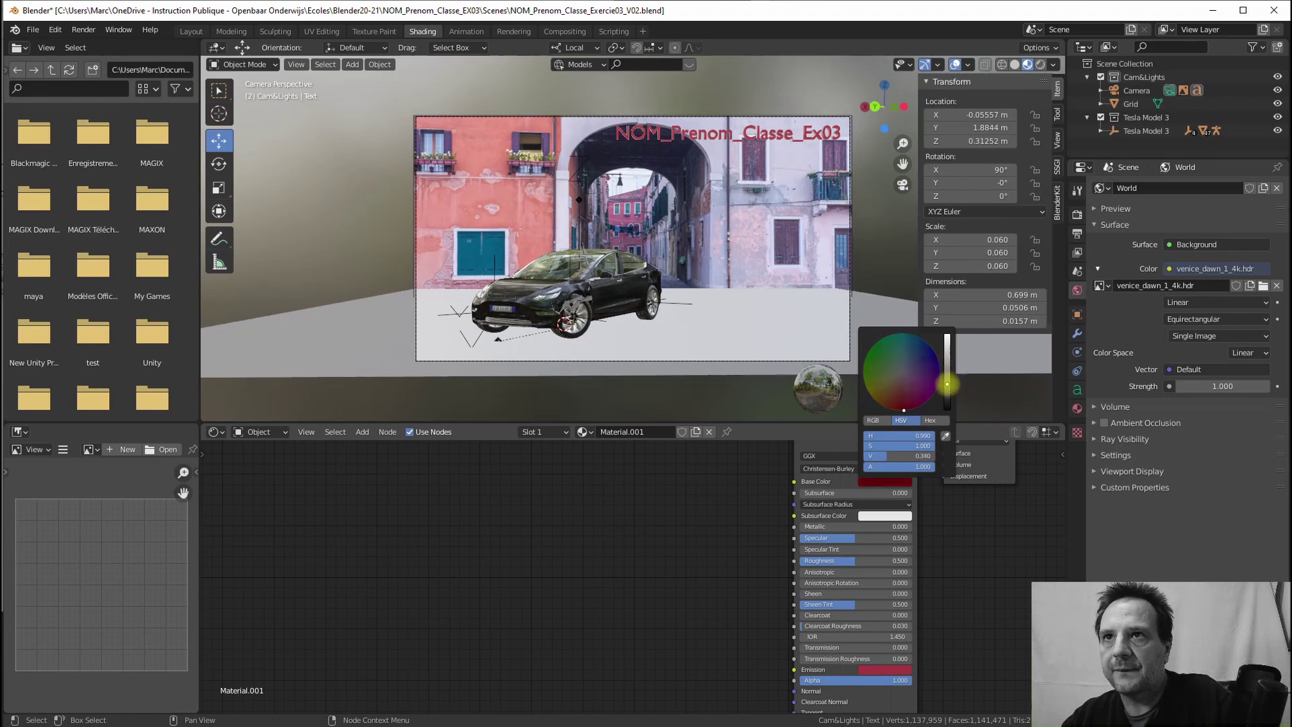
click(885, 670)
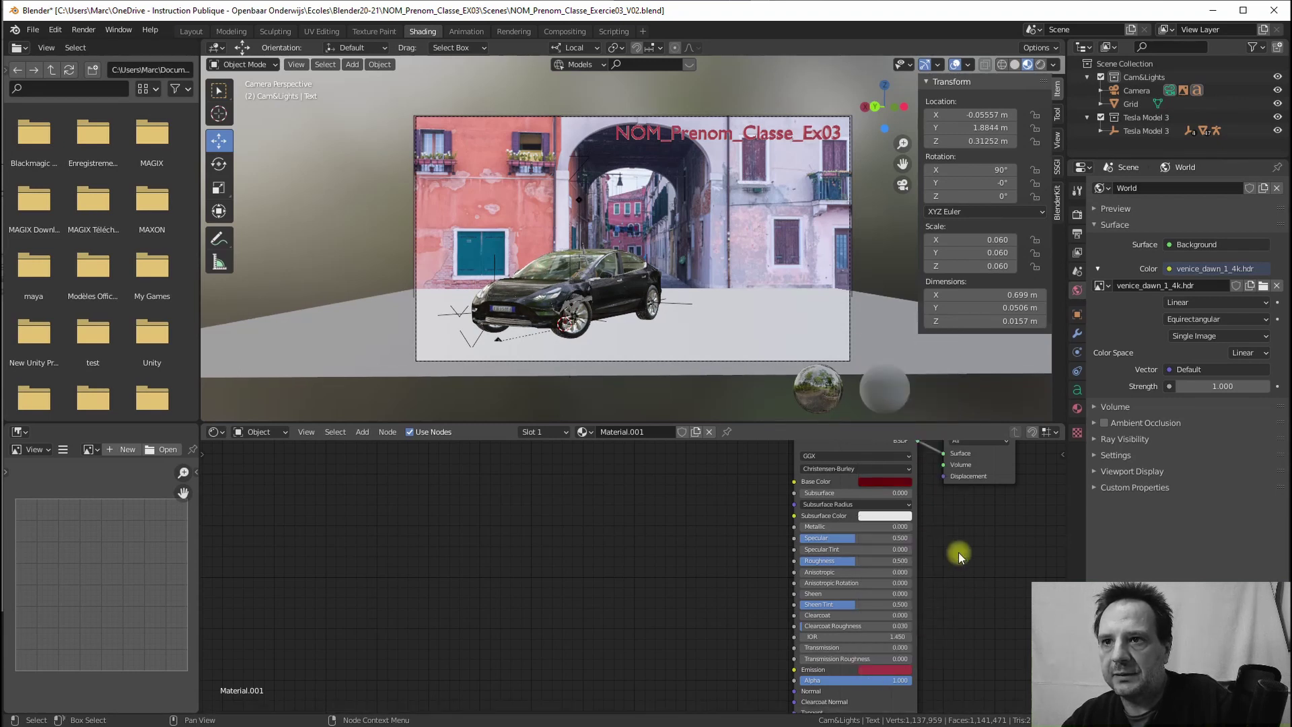
click(868, 669)
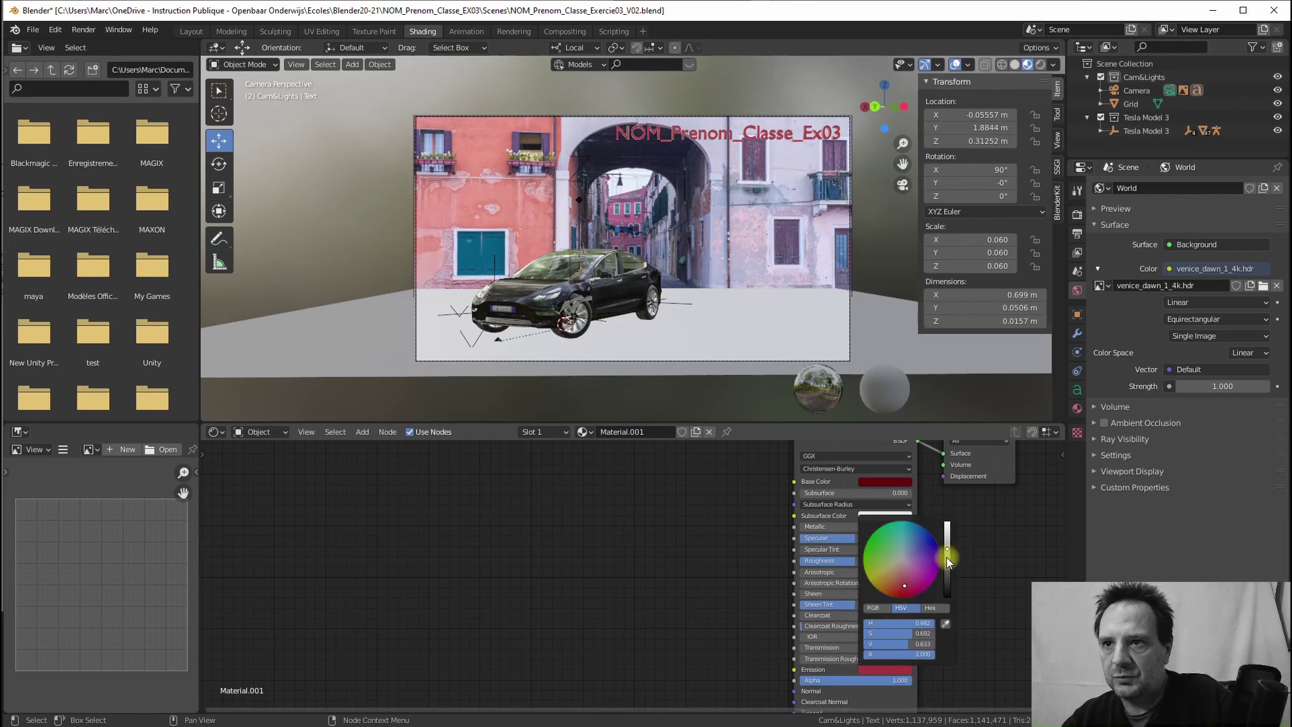
mouse_move(947, 558)
mouse_down()
mouse_move(947, 539)
mouse_move(947, 555)
mouse_up()
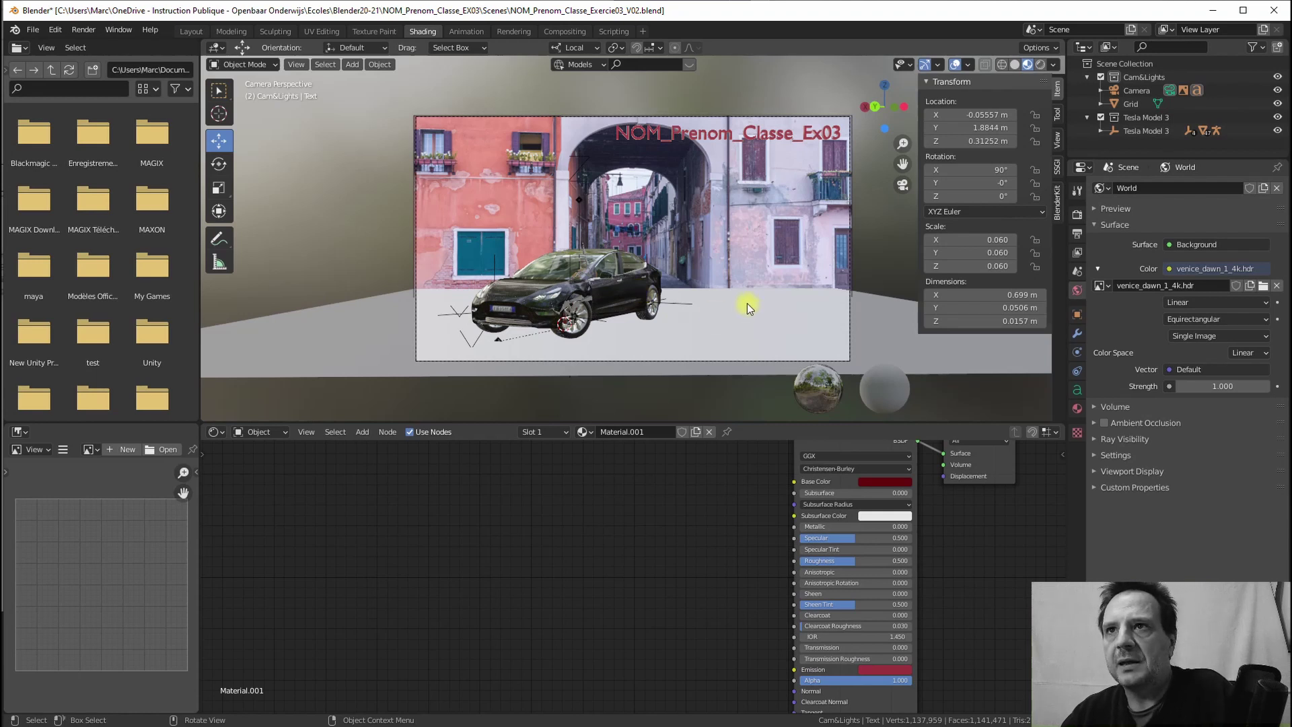
- Return to the Layout workspace to see the red title above the Tesla in camera view
click(193, 31)
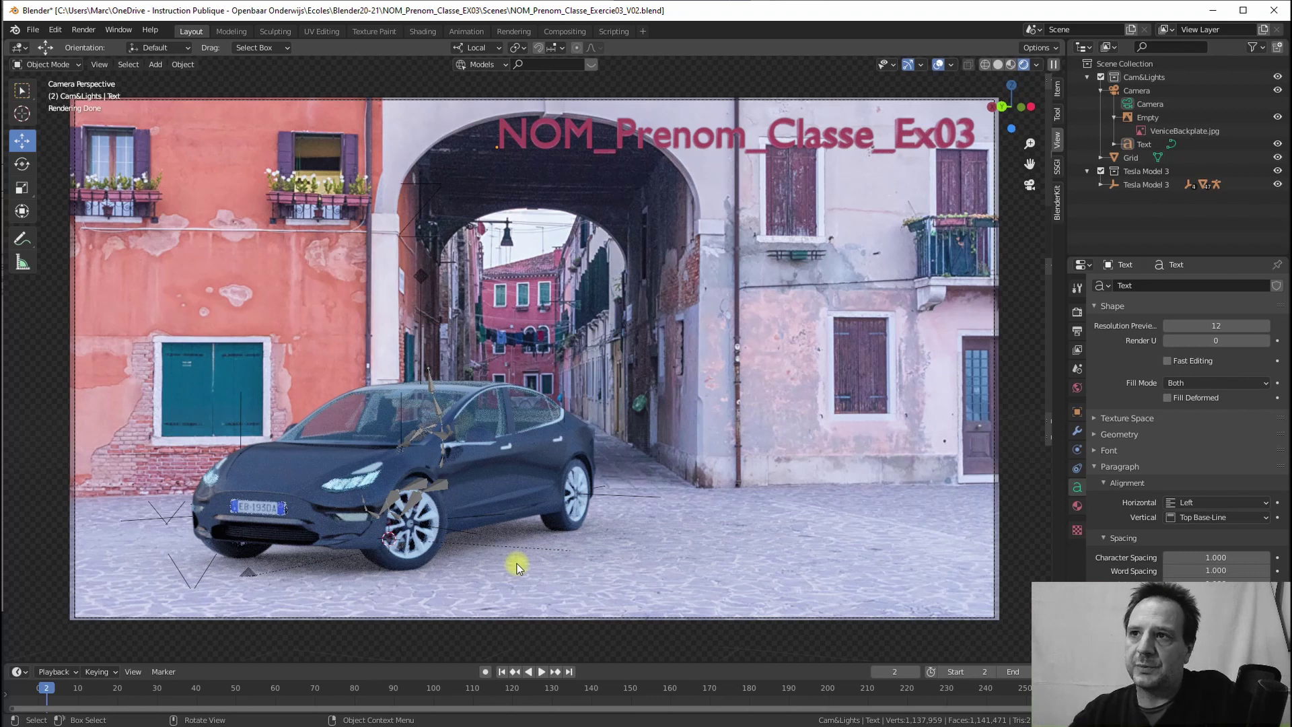
- Show the Cycles render settings and open the Device list, currently set to CPU
click(1077, 315)
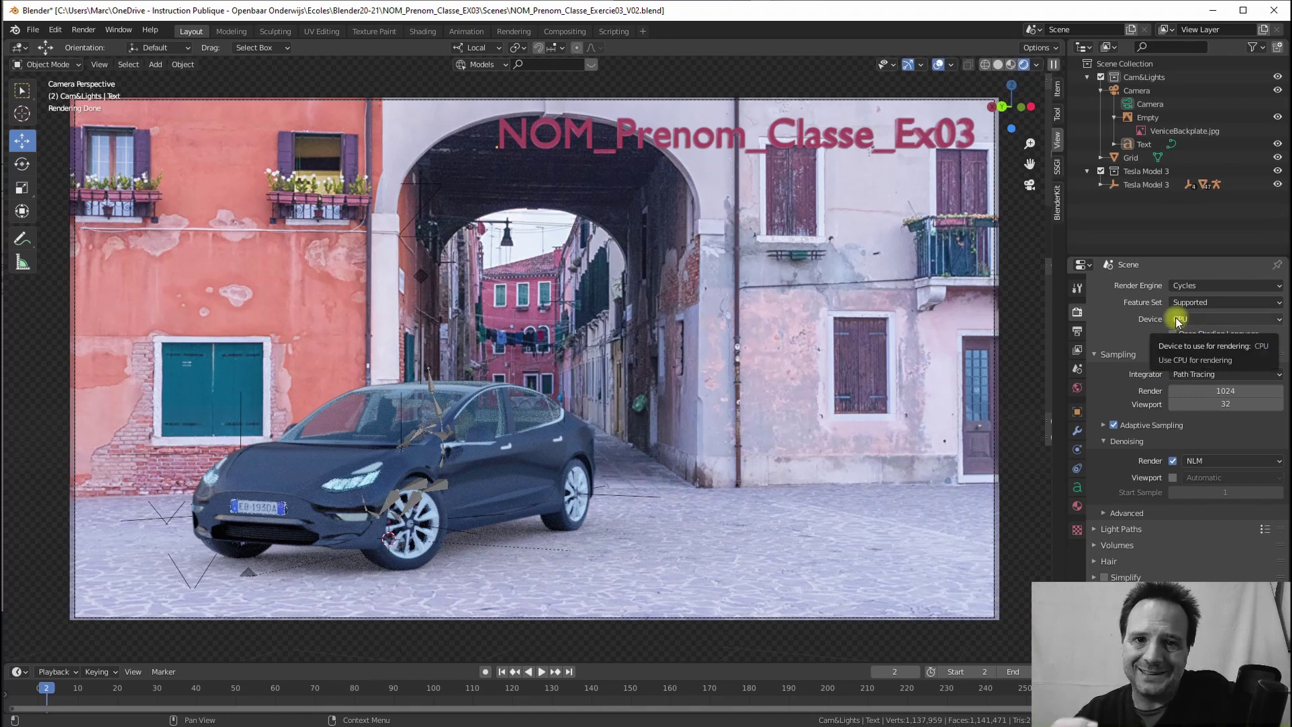
click(1178, 319)
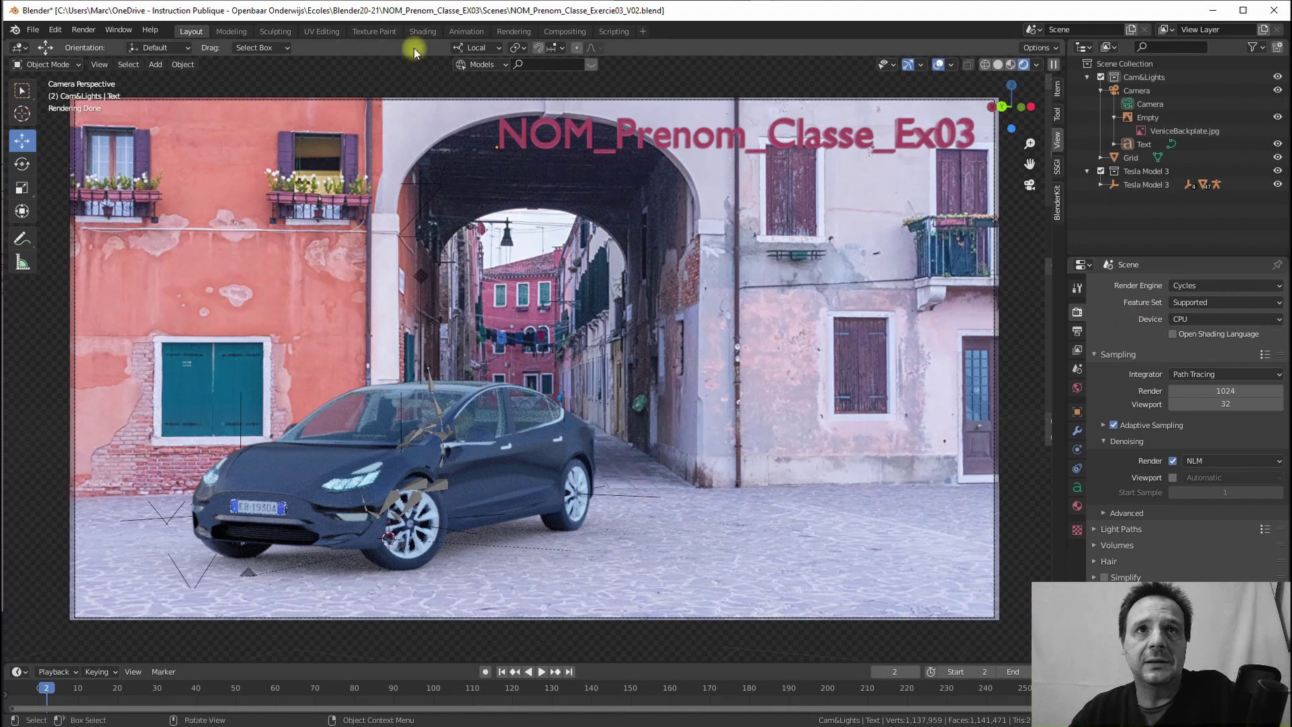
- In Preferences > System, set Cycles Render Devices to CUDA with the GTX 970 and Ryzen CPU enabled
click(55, 29)
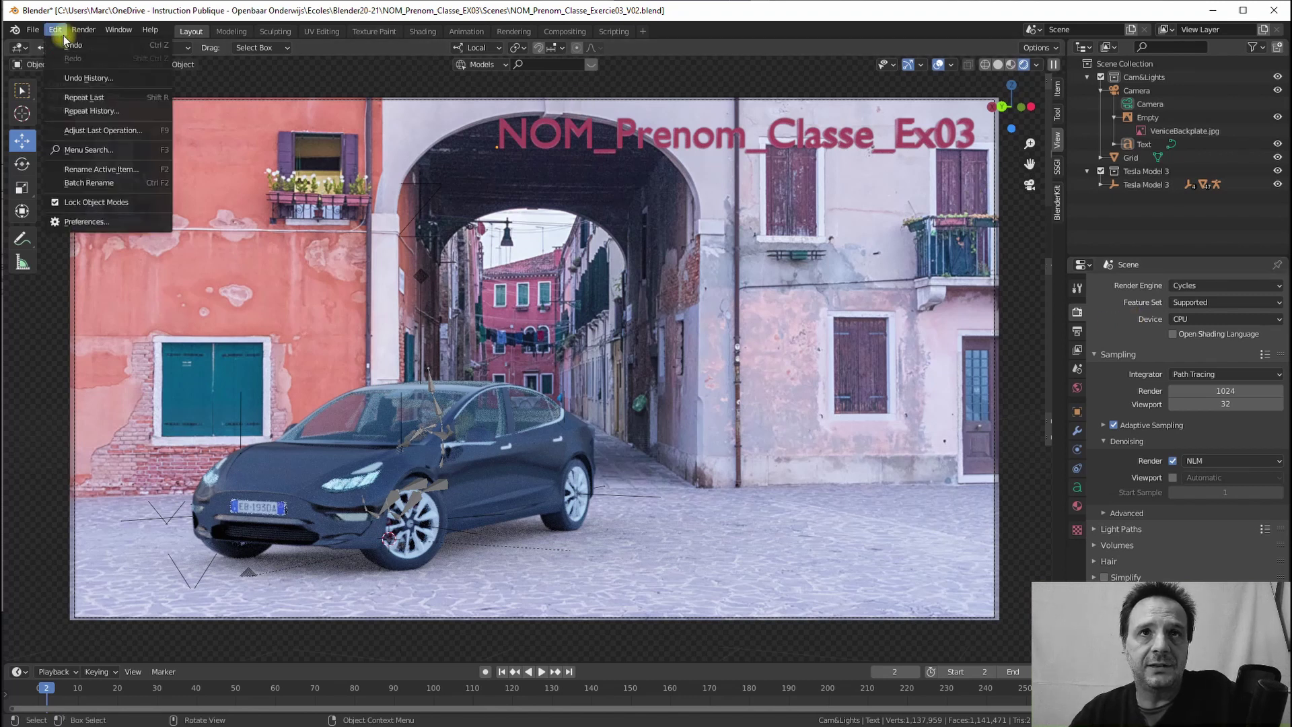
click(86, 222)
drag(164, 52, 420, 110)
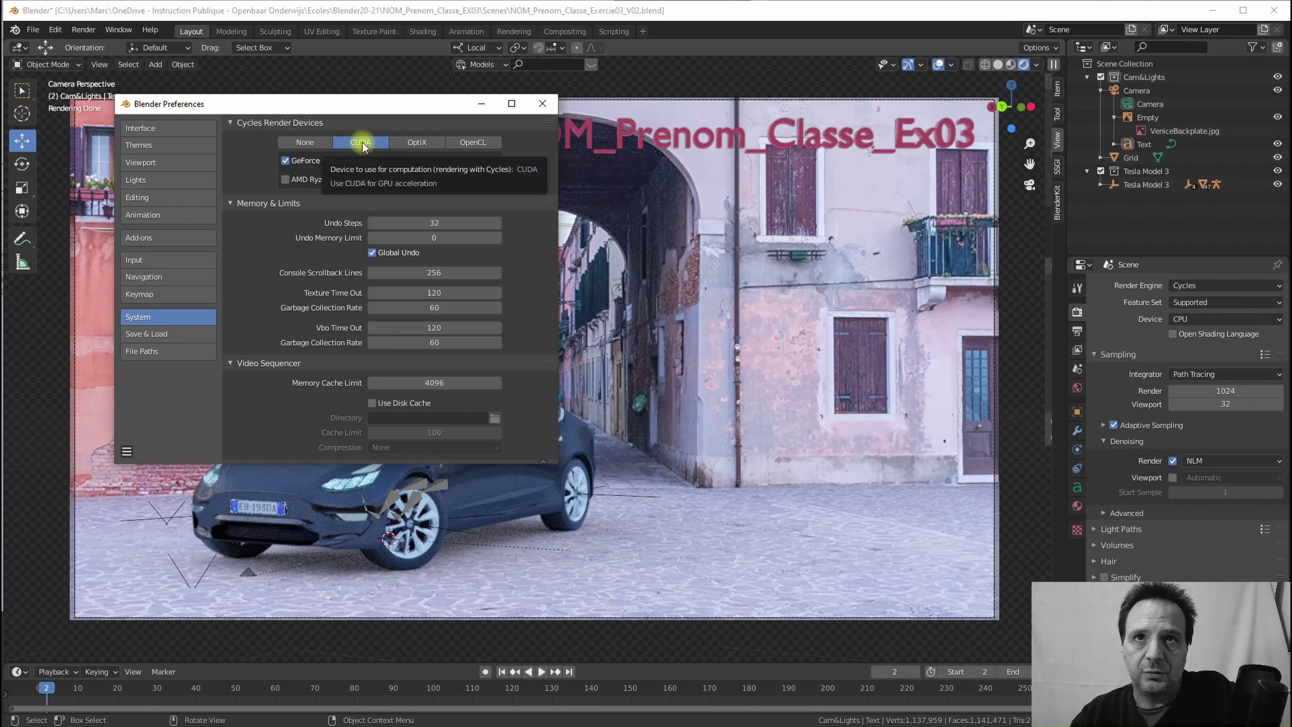
click(481, 142)
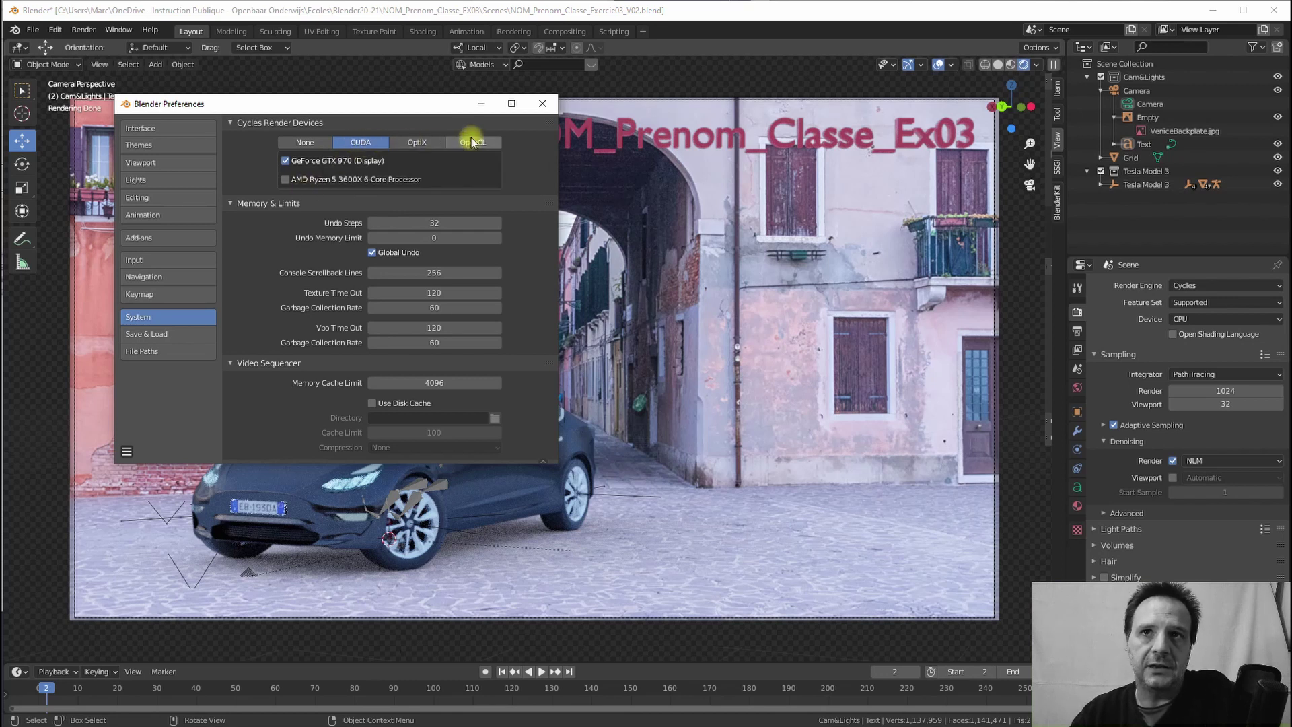
click(371, 143)
click(471, 143)
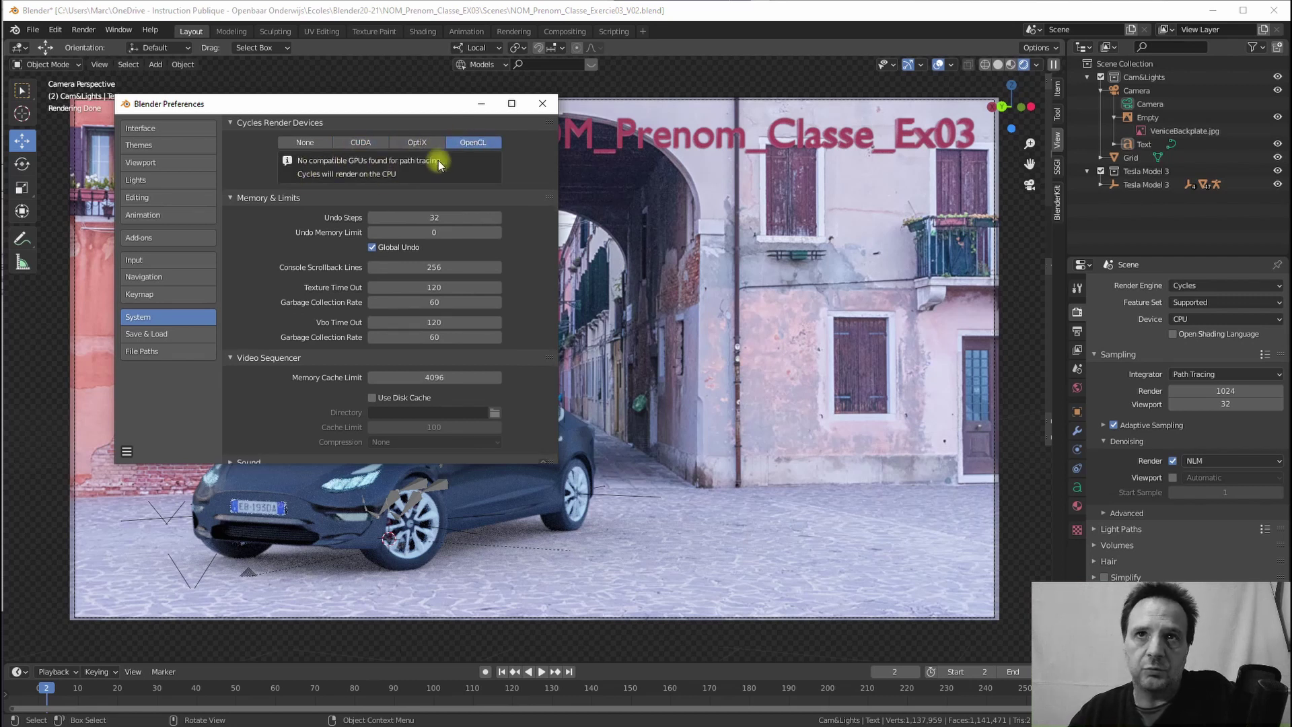
click(374, 142)
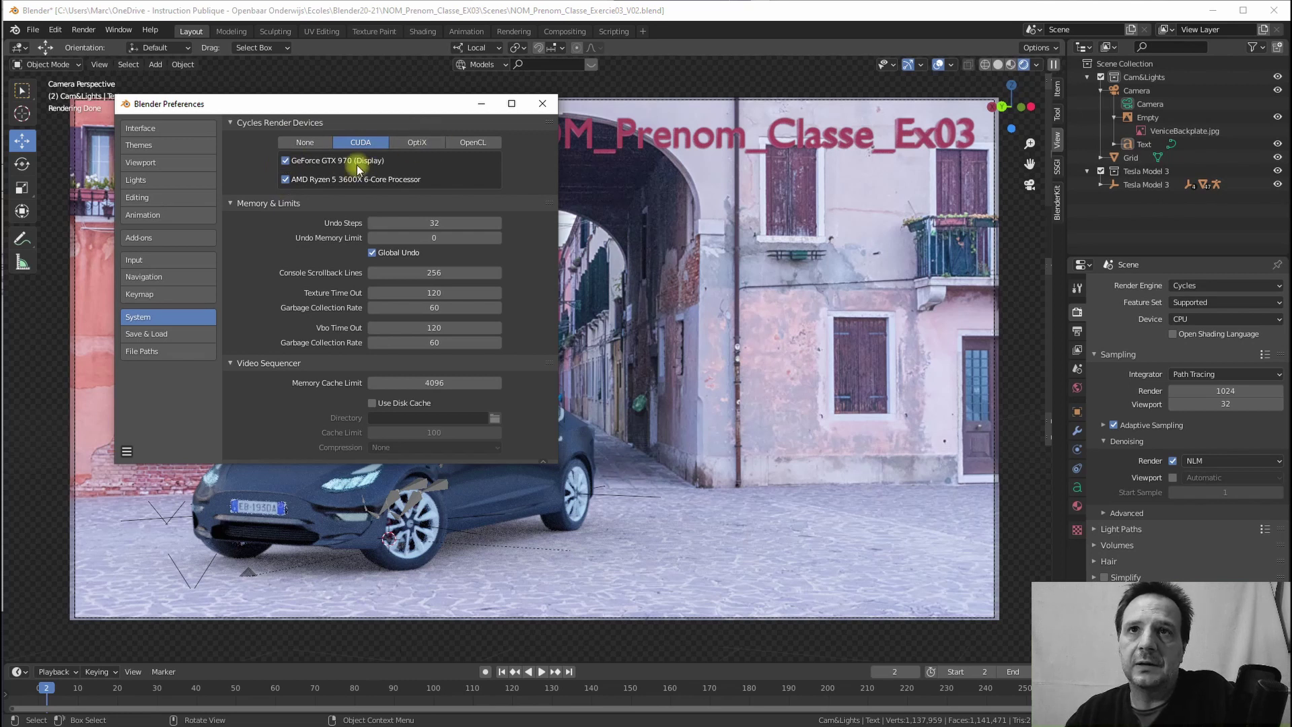
click(460, 144)
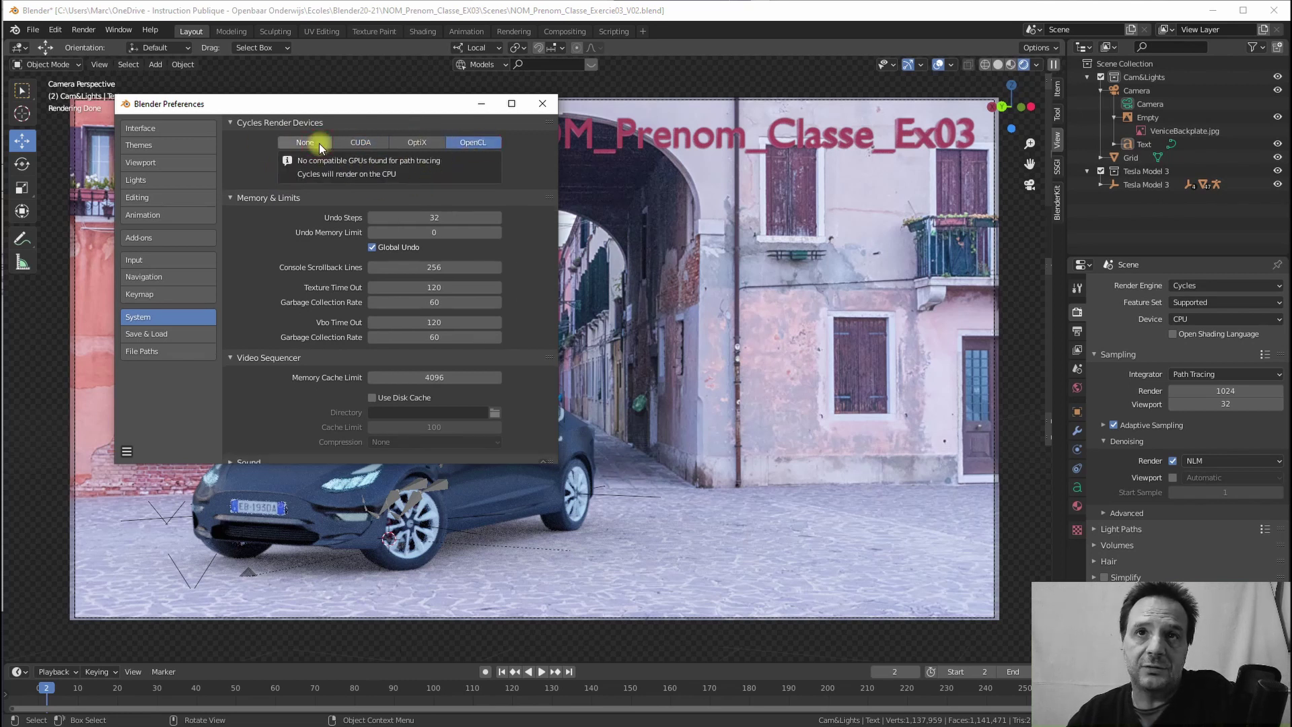
click(356, 143)
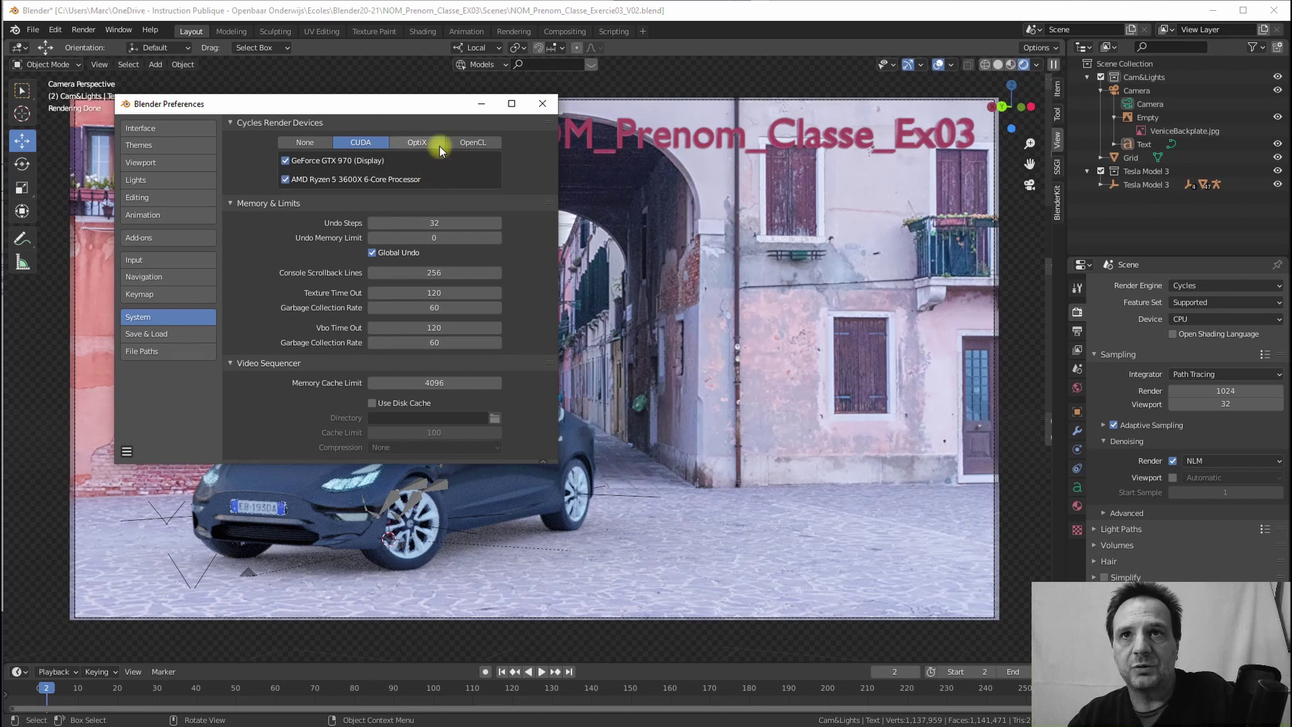
mouse_move(389, 107)
mouse_down()
mouse_move(626, 264)
mouse_move(768, 200)
mouse_move(690, 190)
mouse_up()
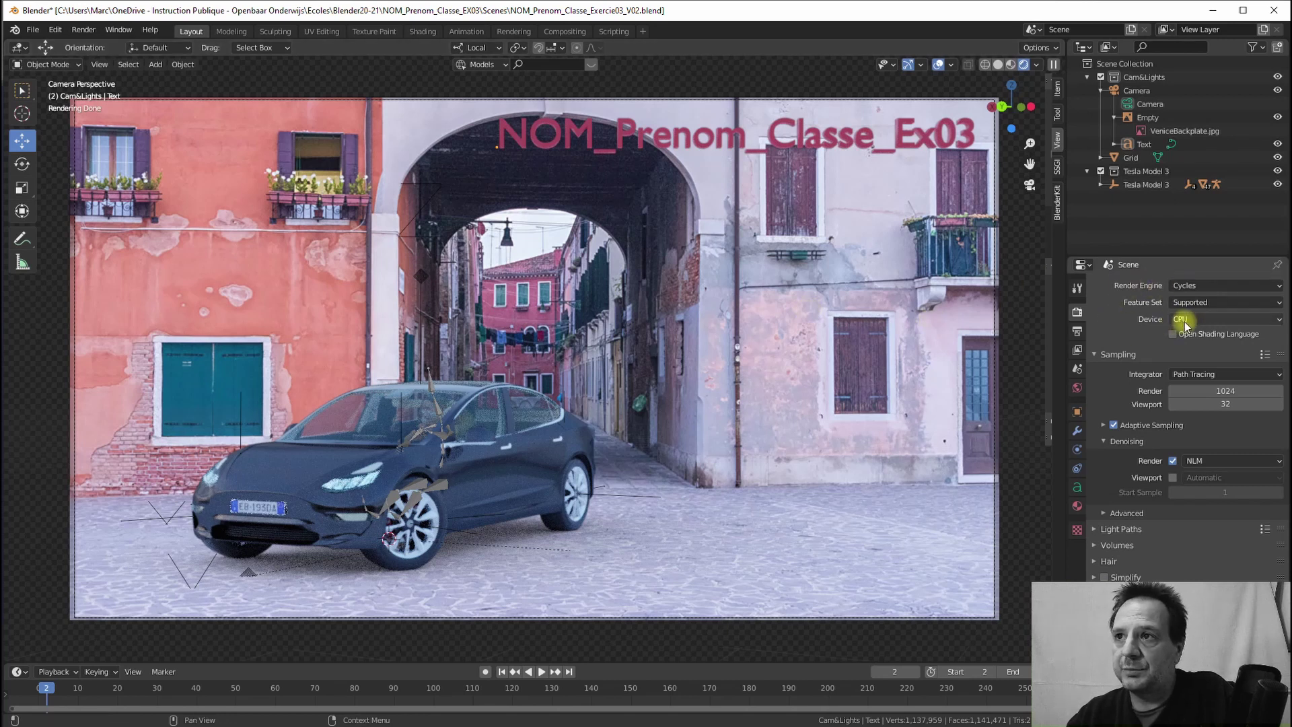
click(1185, 321)
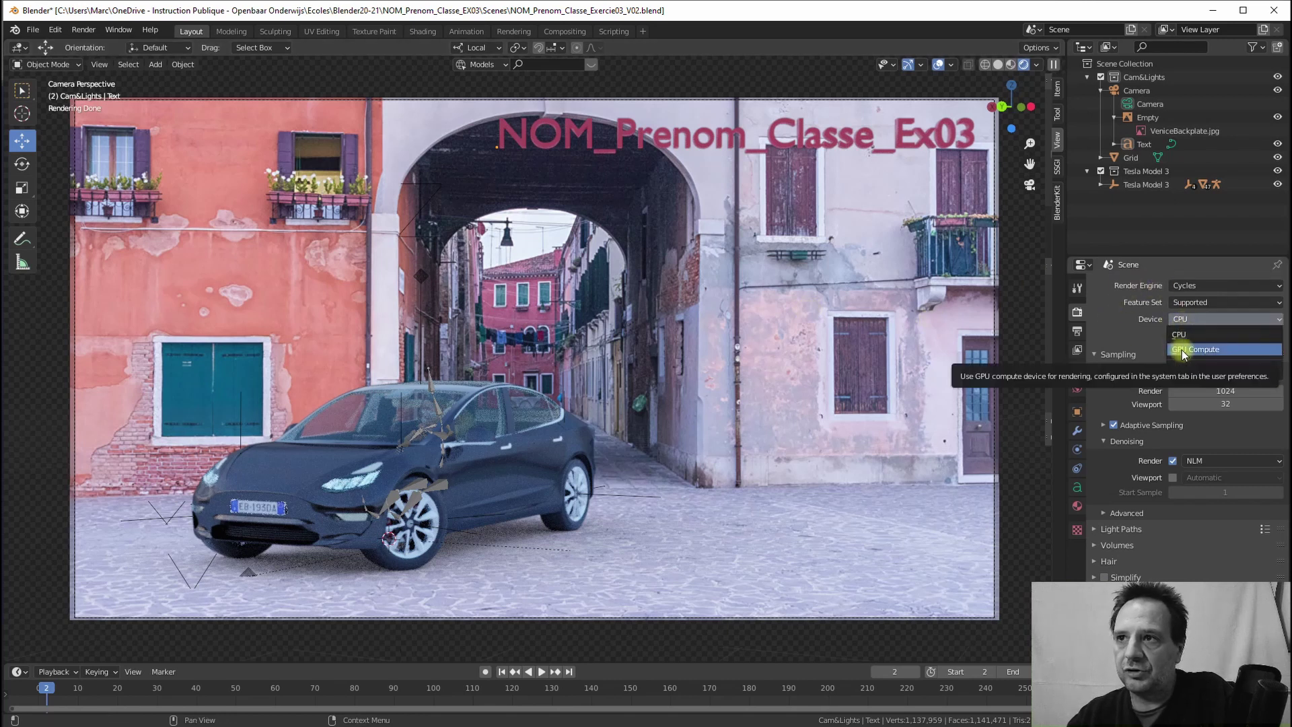
click(1185, 335)
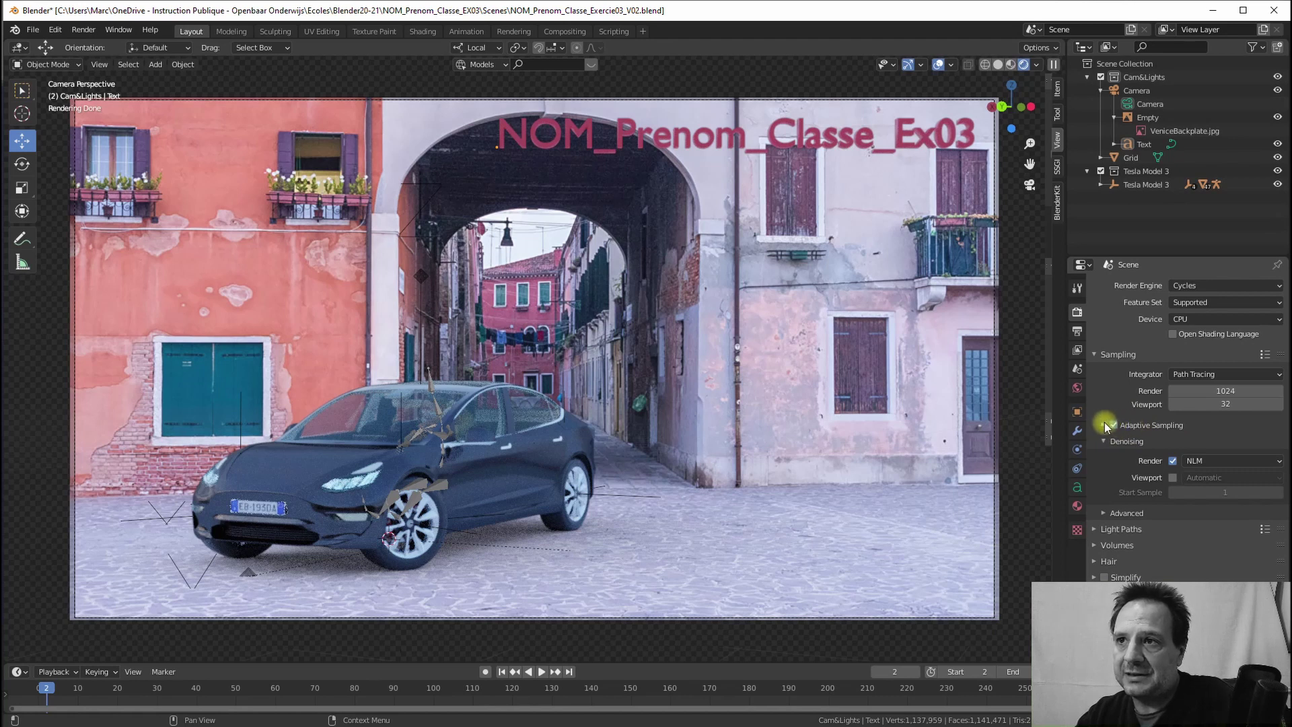
click(1104, 425)
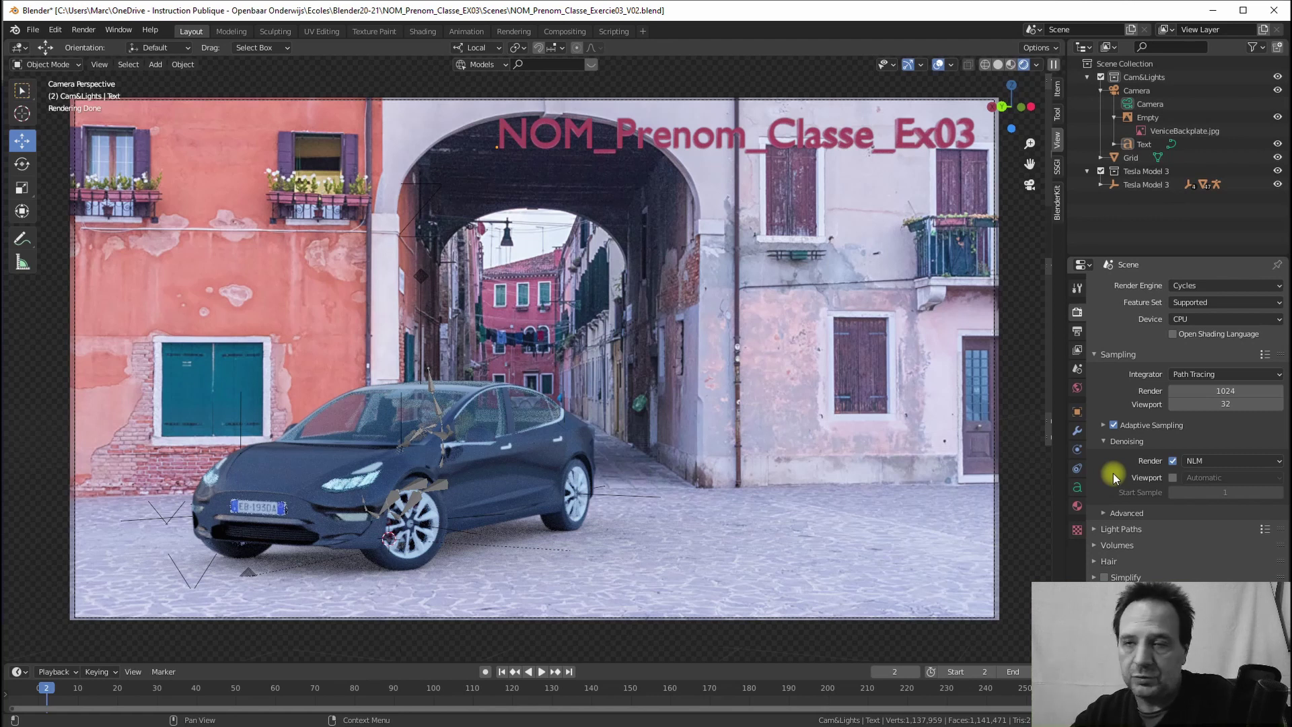
click(1097, 531)
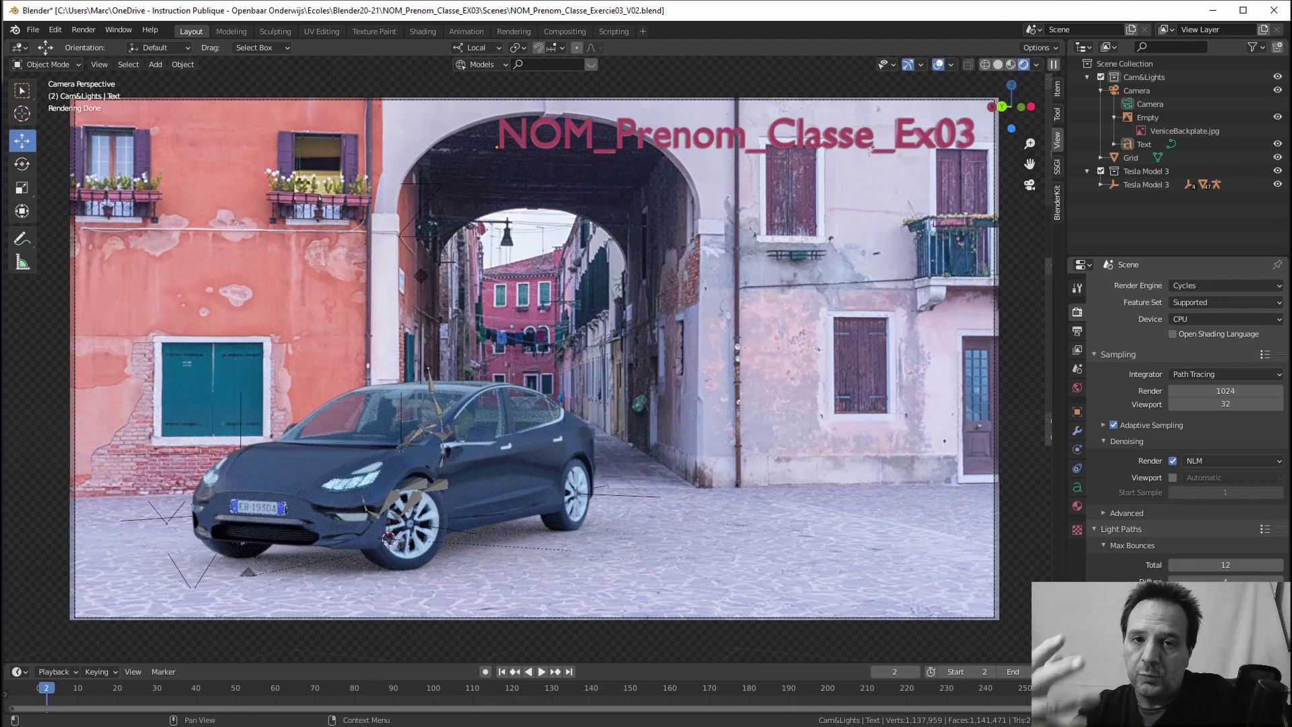
click(1096, 528)
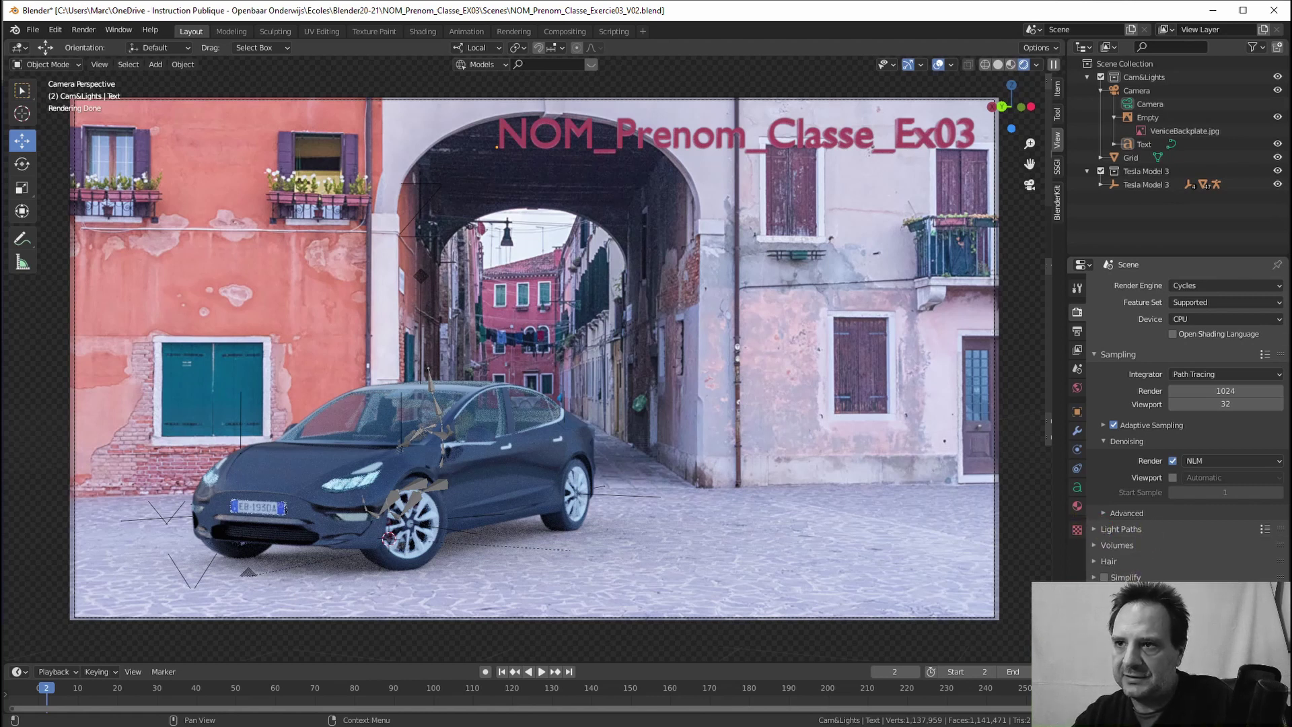
scroll(1178, 431, down, 3)
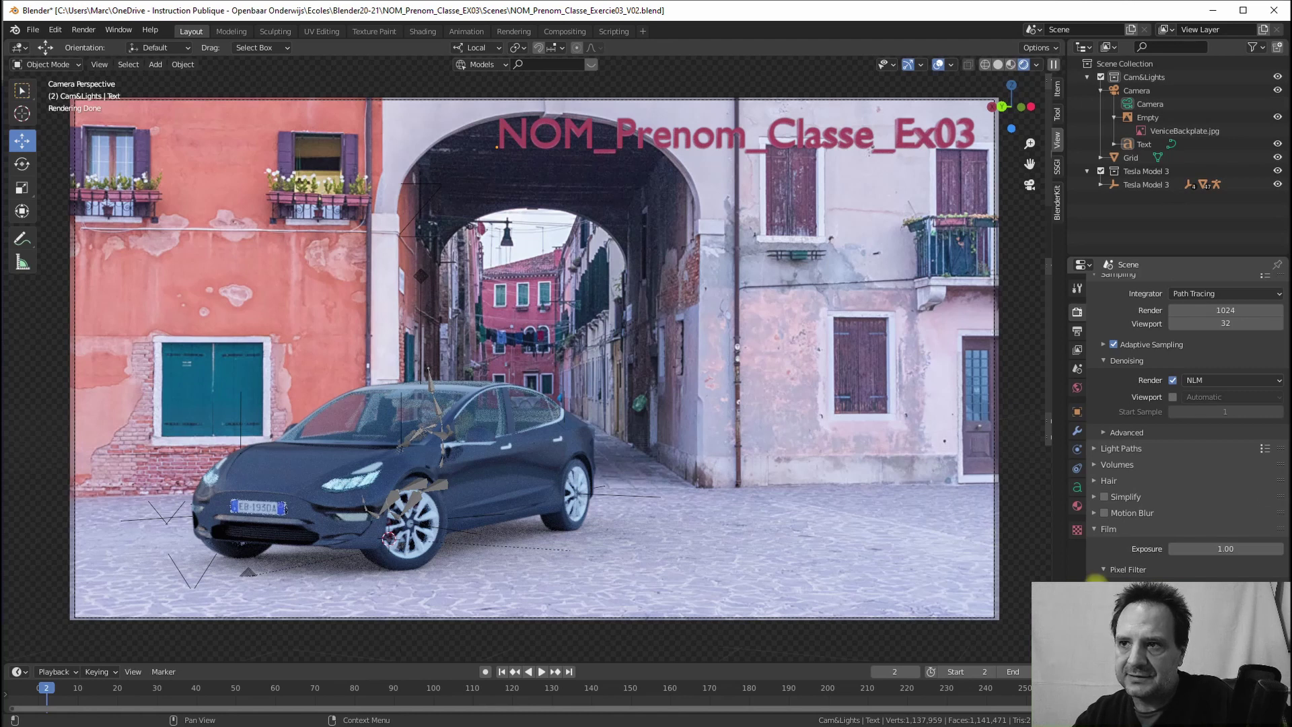
click(1108, 570)
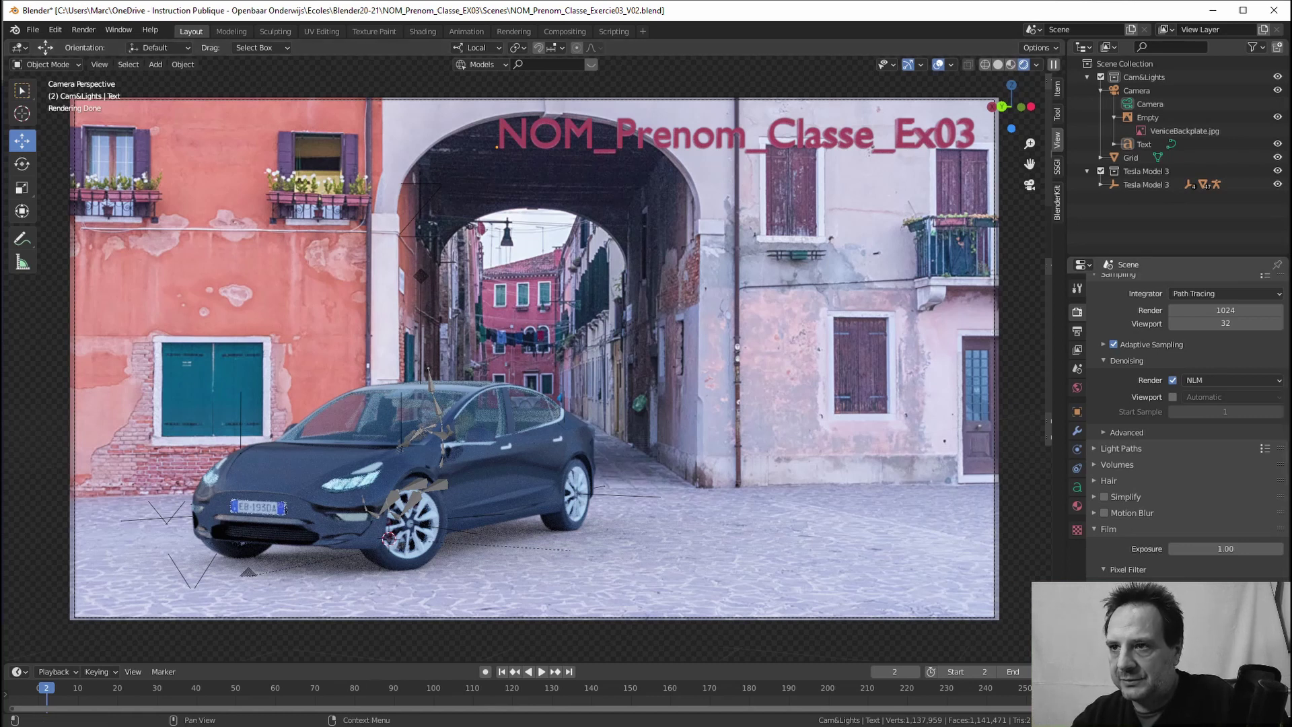
- Scroll to the Performance settings: 12 threads, 64 × 64 px tiles, Progressive Refine on
scroll(1185, 424, down, 2)
scroll(1184, 424, down, 1)
scroll(1185, 424, down, 1)
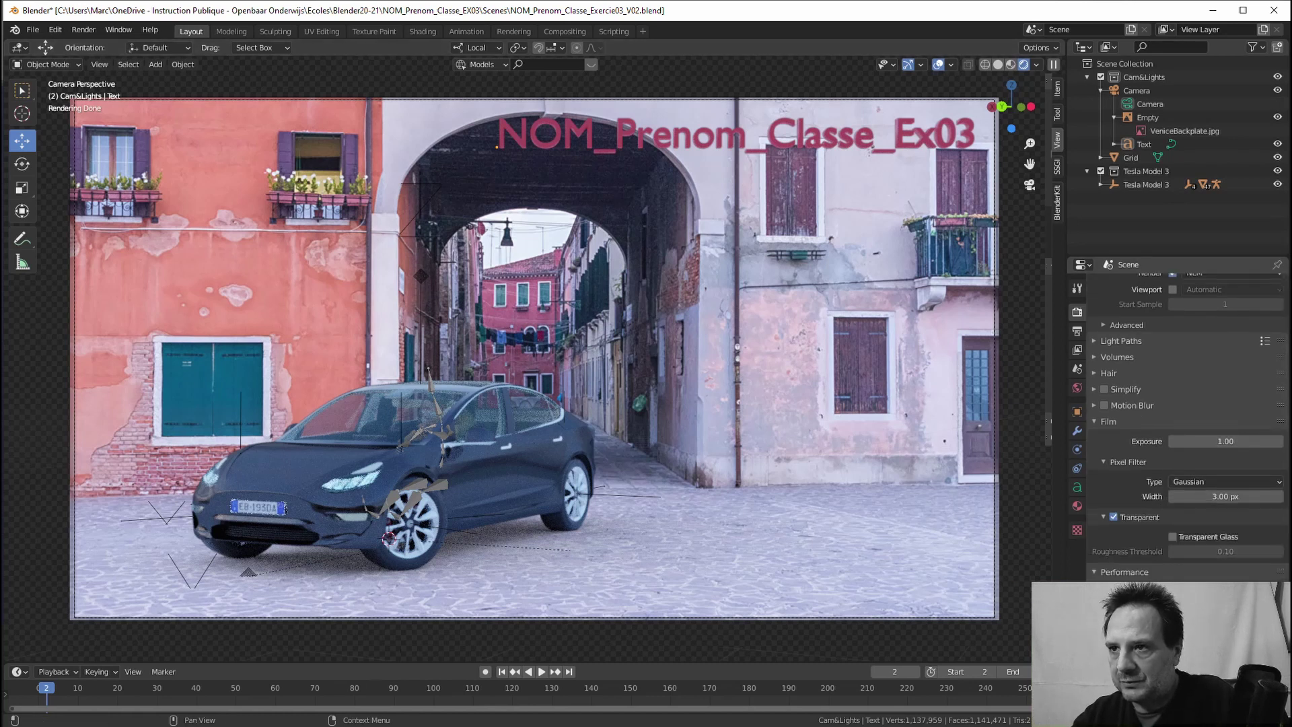
scroll(1185, 424, down, 1)
scroll(1185, 424, down, 2)
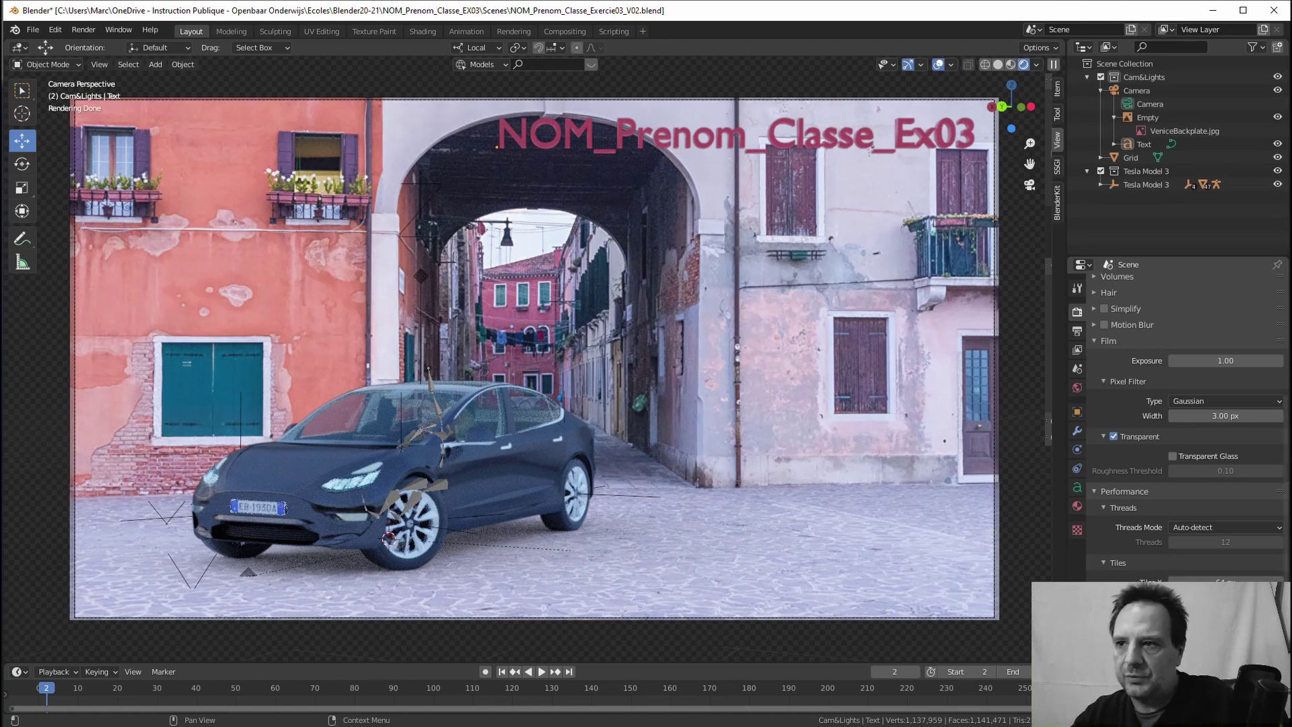
scroll(1184, 458, down, 2)
scroll(1185, 458, down, 2)
scroll(1185, 457, down, 3)
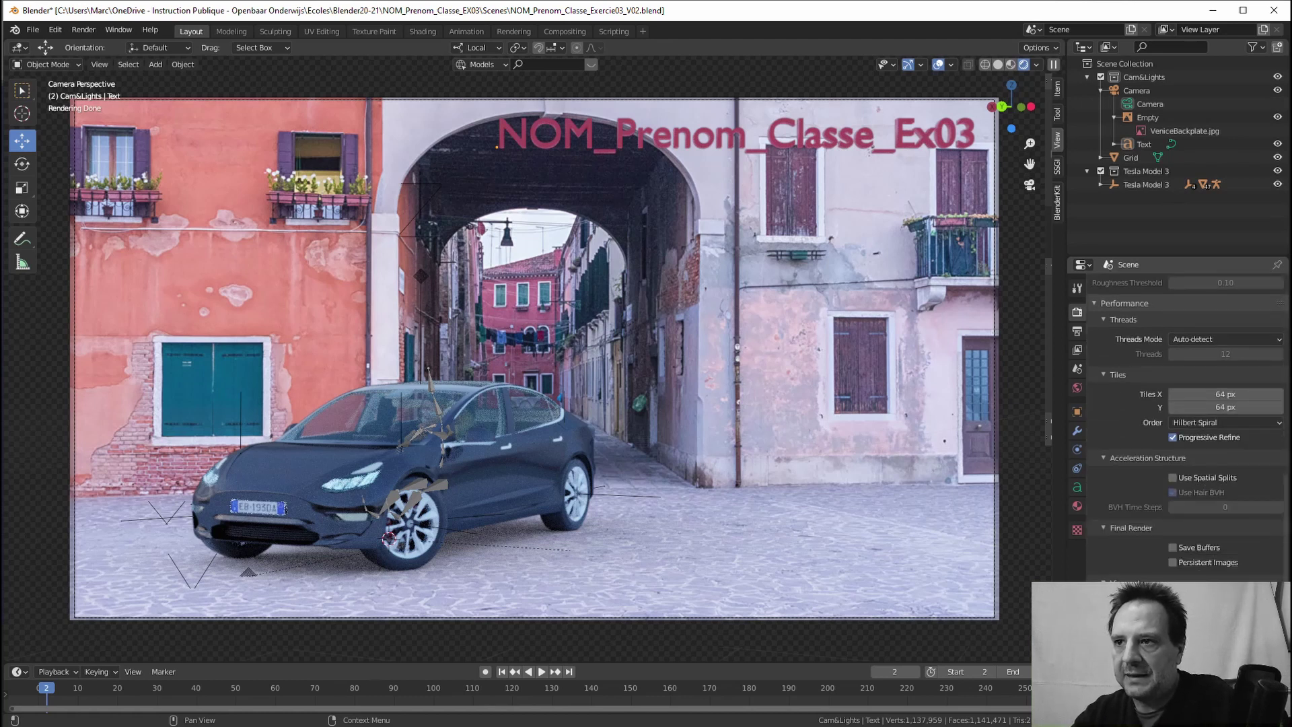
scroll(1185, 458, down, 2)
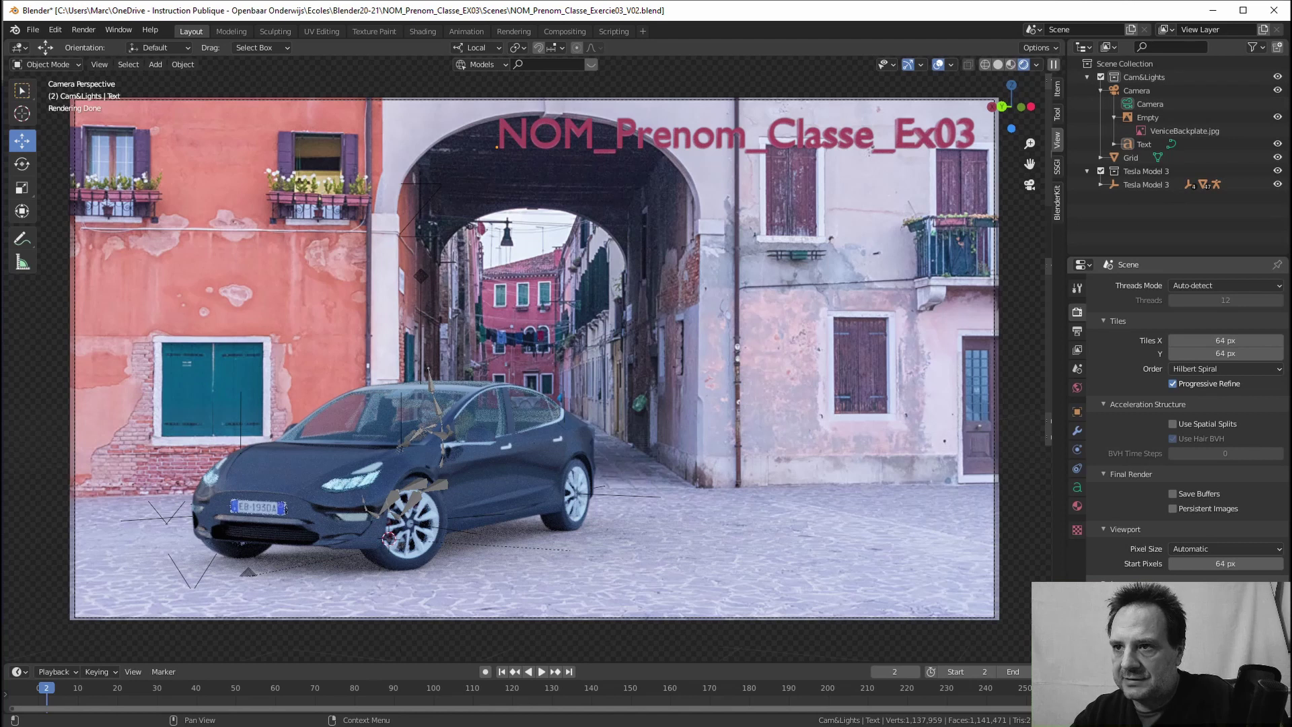
scroll(1185, 424, down, 1)
scroll(1185, 424, down, 1)
scroll(1184, 424, up, 3)
scroll(1185, 424, up, 5)
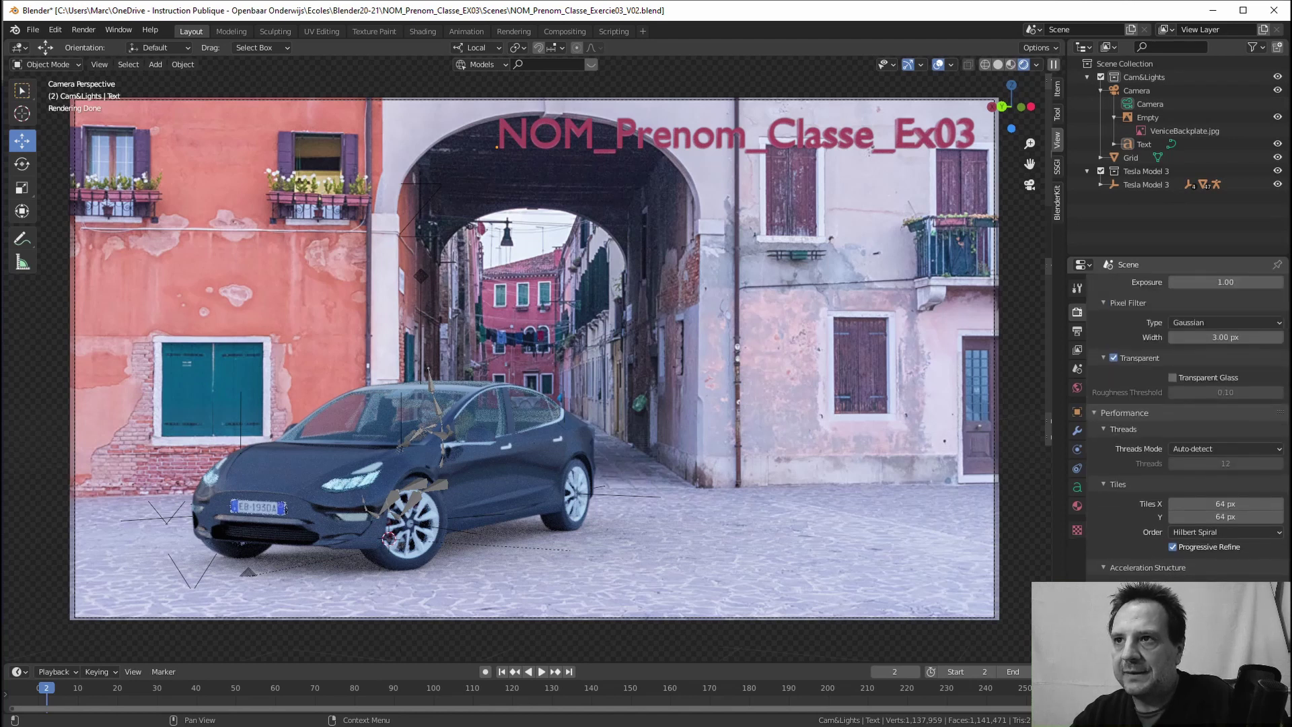
- Enable Render Region in Output properties, keeping 1920 × 1080 and OpenEXR MultiLayer format
click(1078, 331)
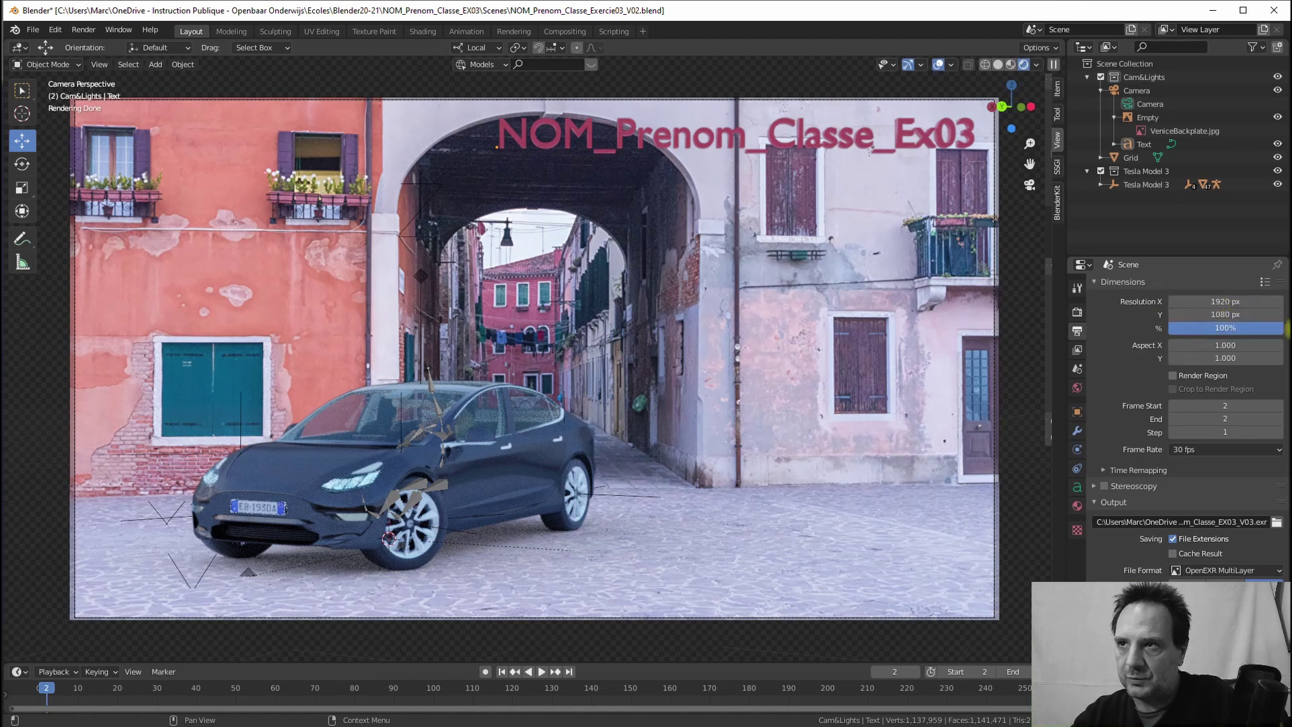
click(1174, 377)
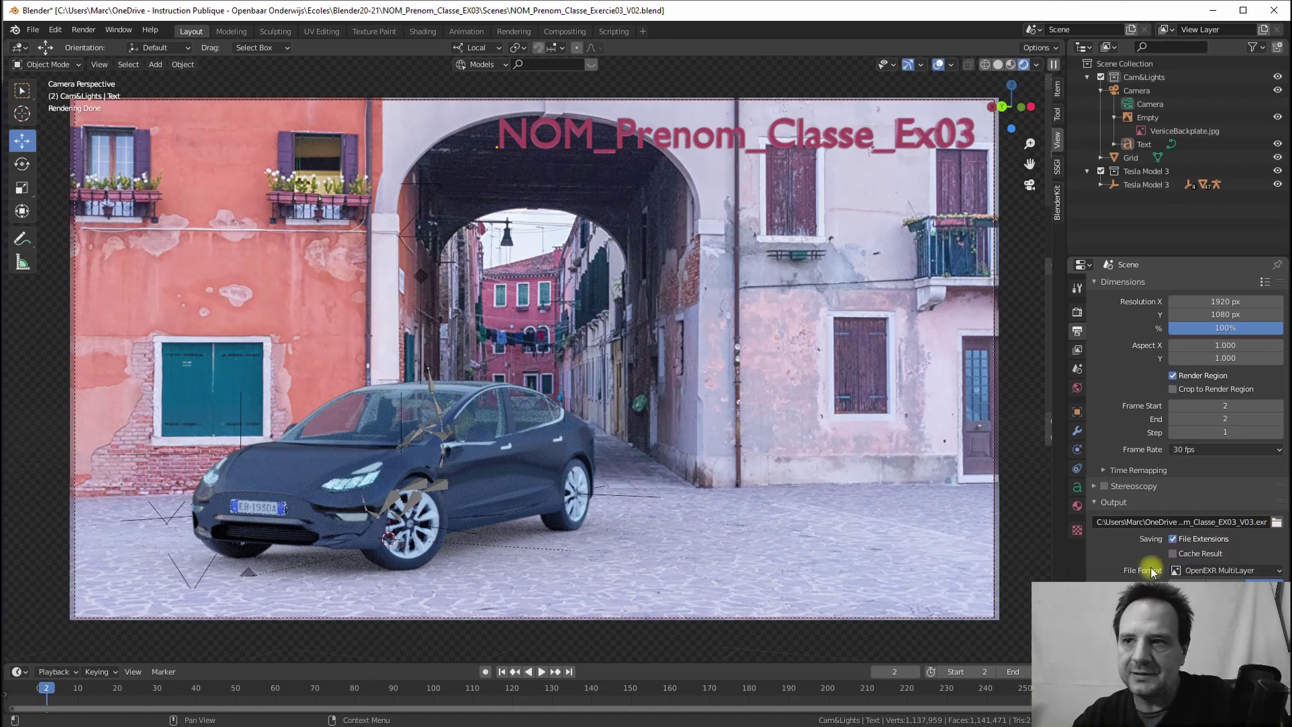
click(1210, 572)
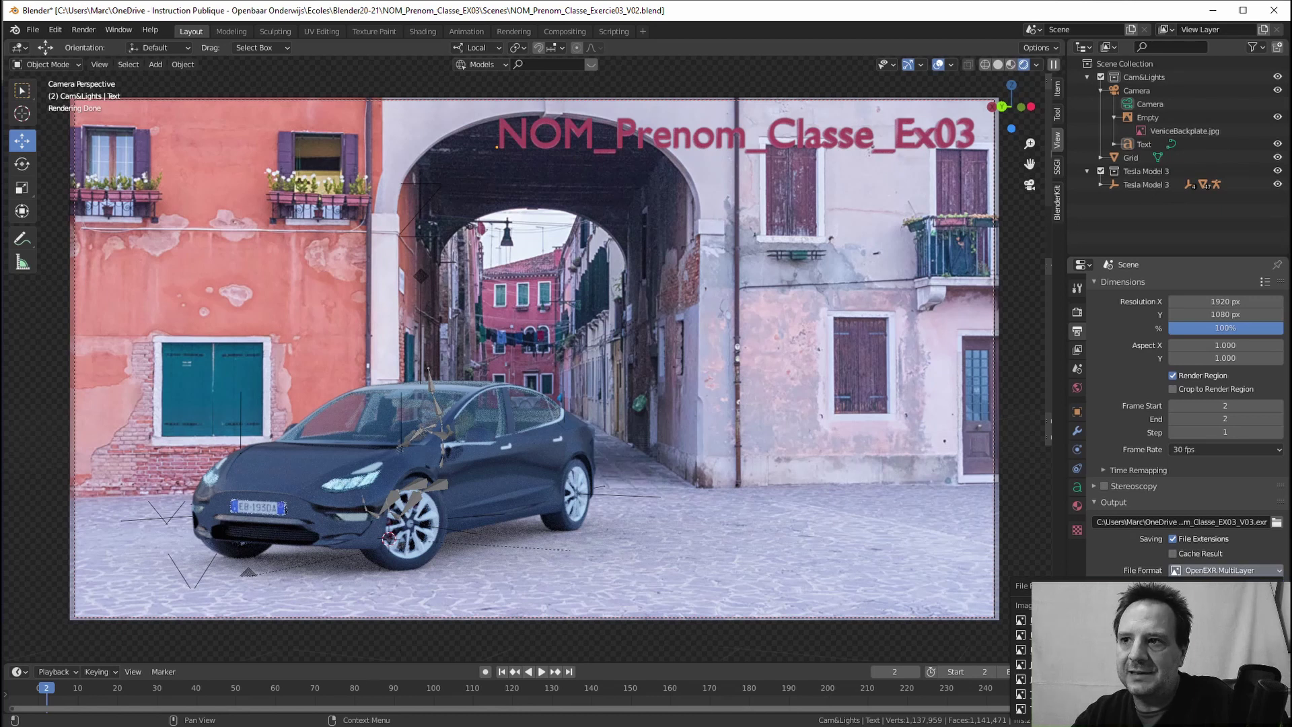
click(1217, 571)
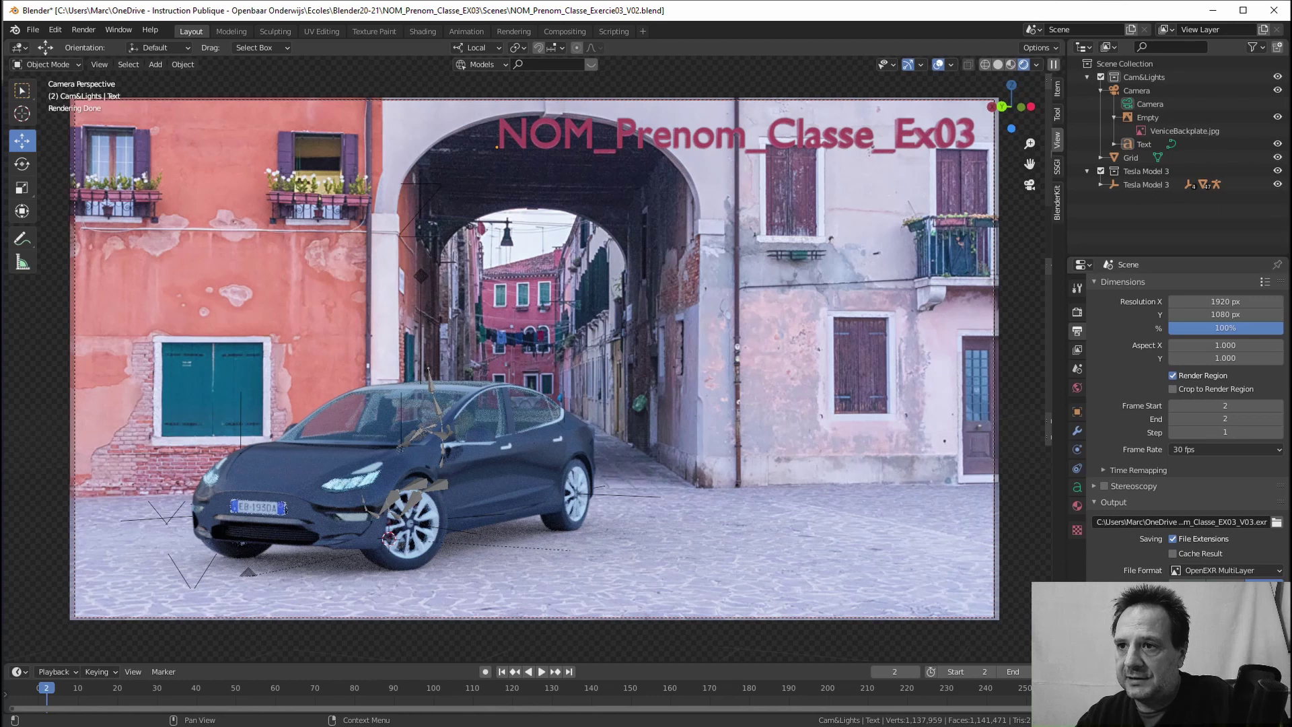
- Review the View Layer passes: Z, Diffuse/Glossy/Transmission light, Shadow, AO, Cryptomatte Object
click(1077, 350)
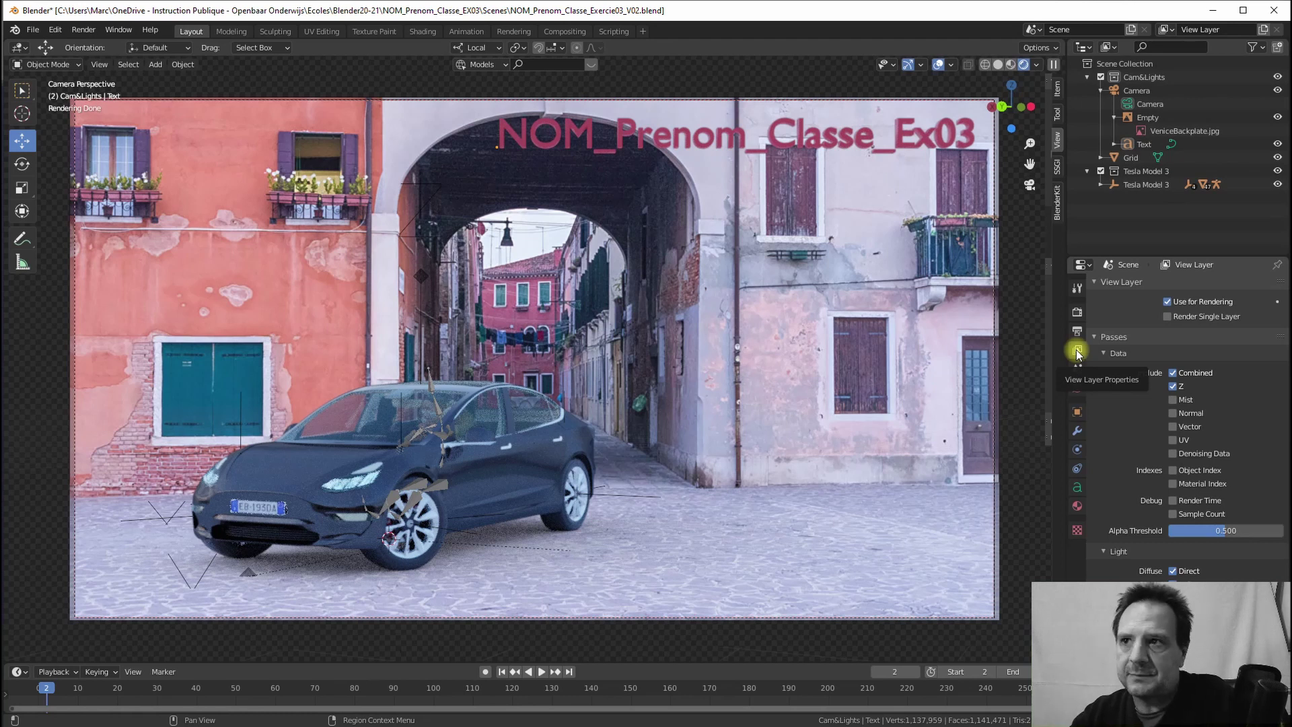
scroll(1119, 538, down, 3)
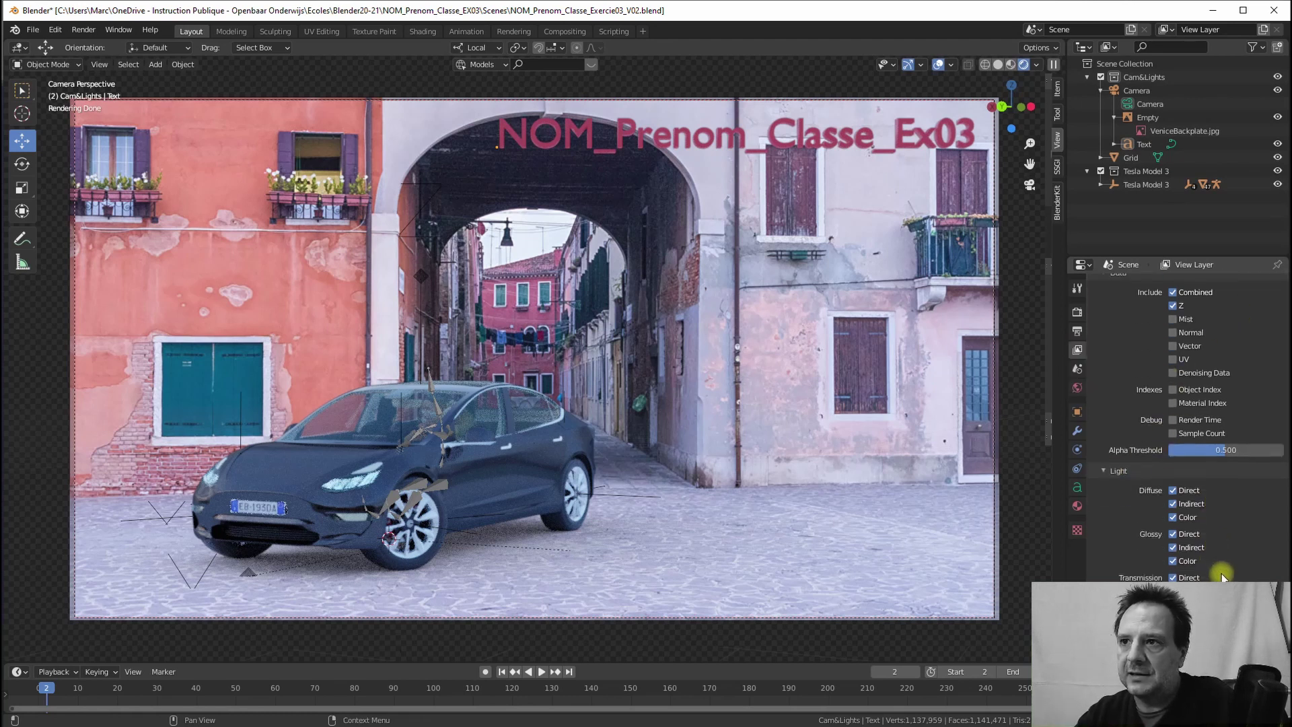
scroll(1144, 525, down, 2)
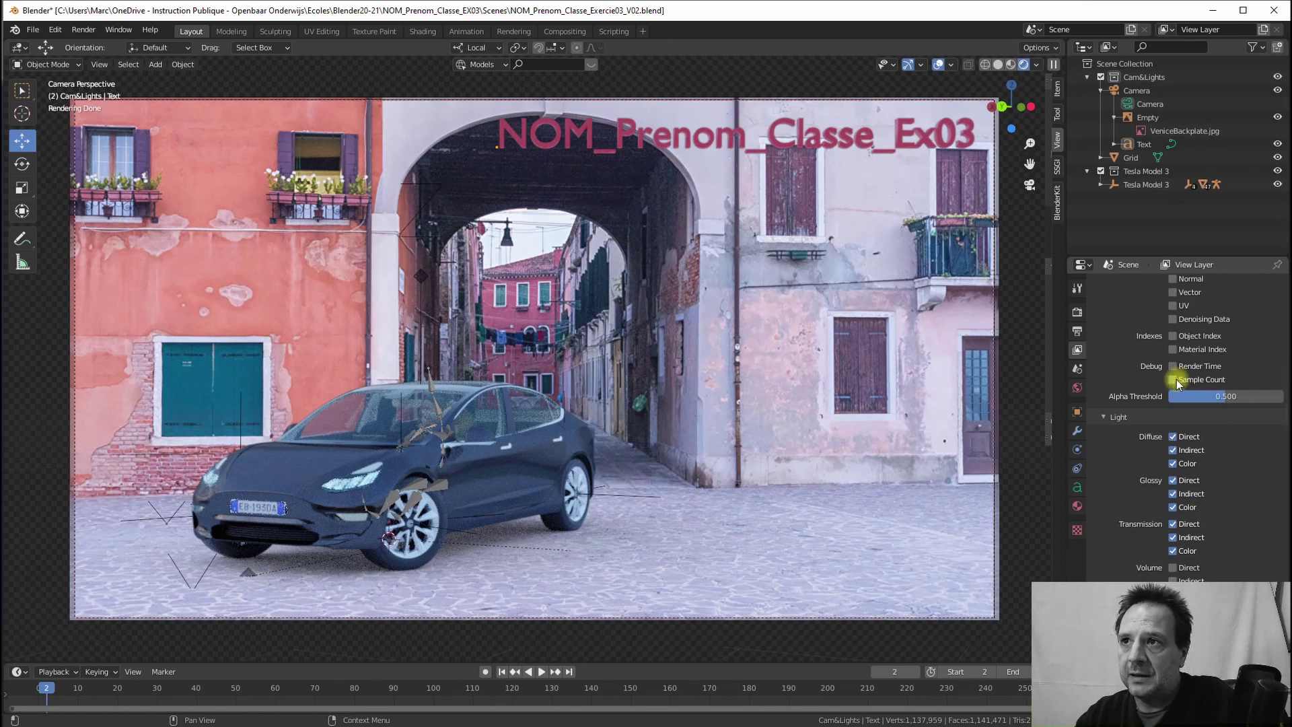
scroll(1181, 374, up, 1)
scroll(1188, 303, up, 1)
scroll(1182, 323, up, 1)
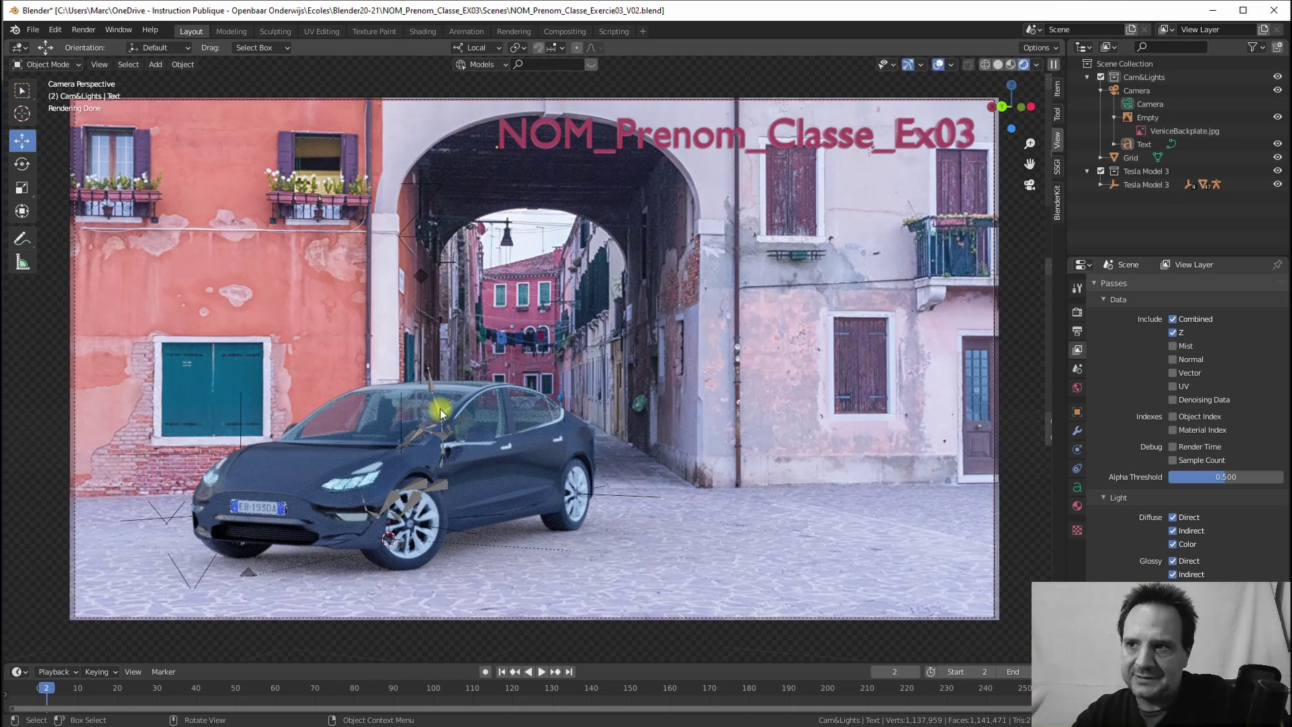
scroll(1211, 427, down, 3)
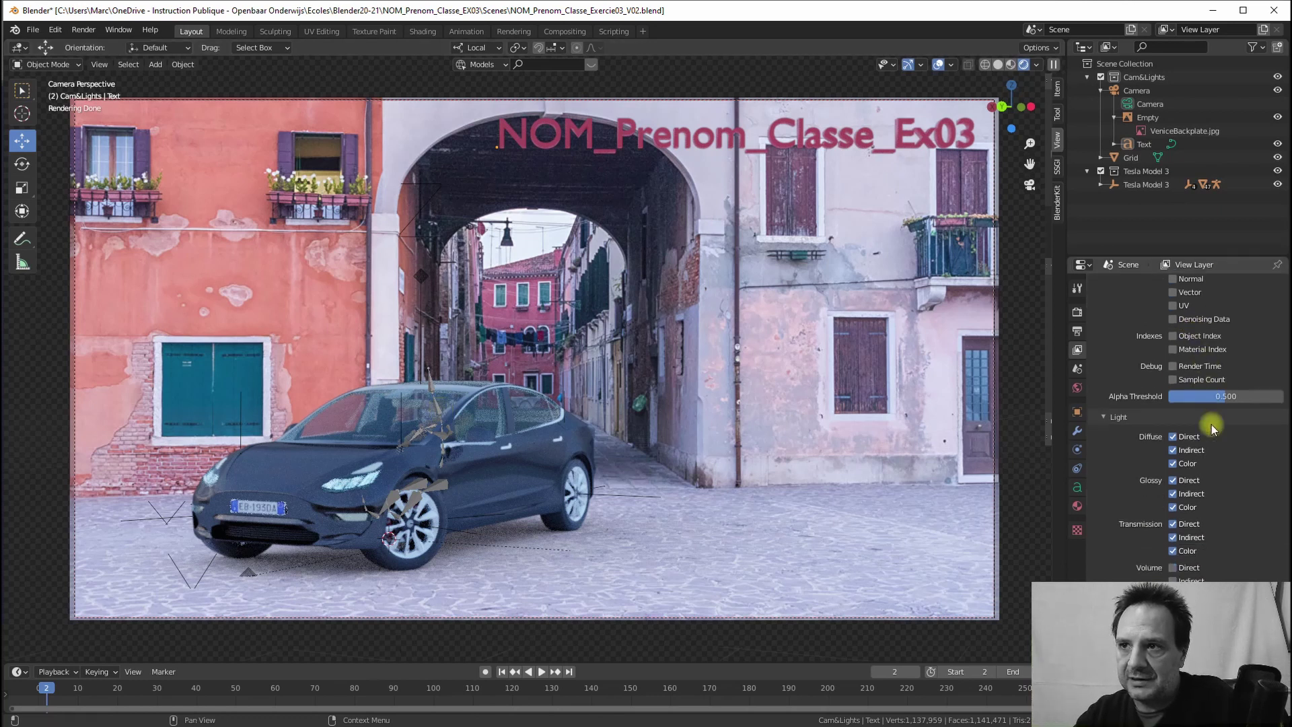
scroll(1216, 439, down, 2)
scroll(1216, 439, down, 2)
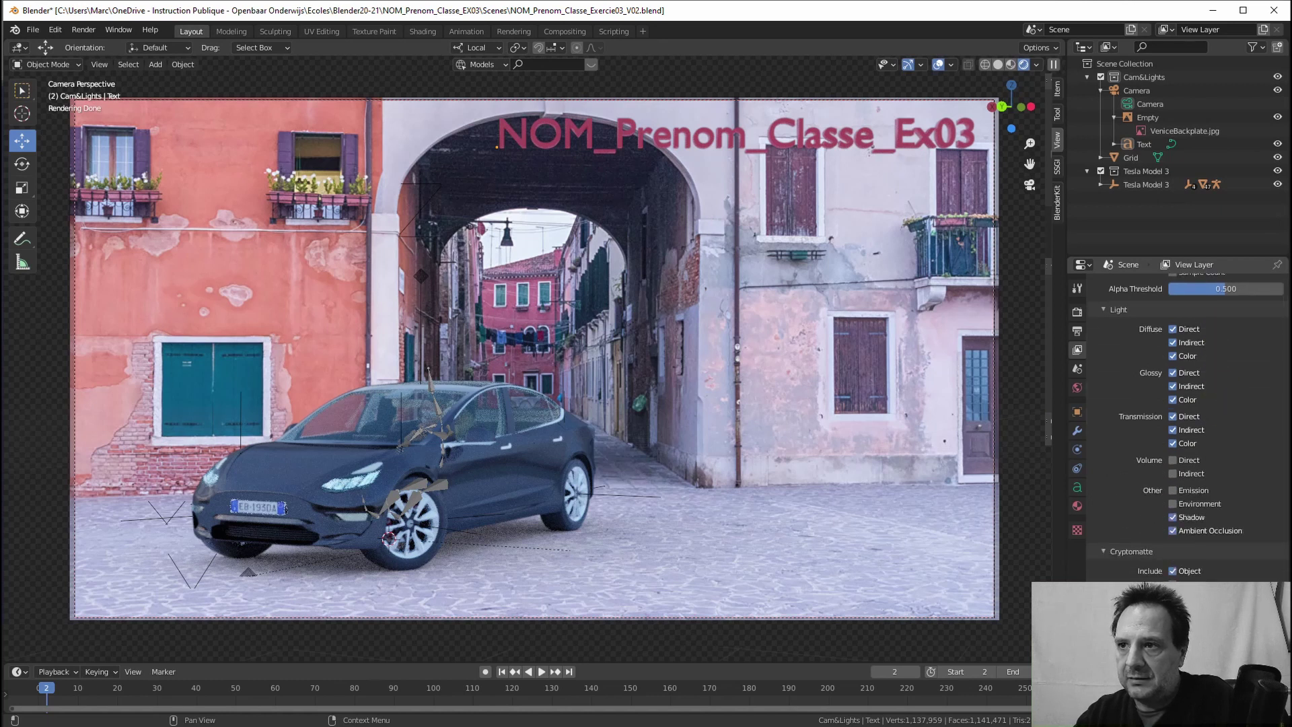
scroll(1185, 430, down, 1)
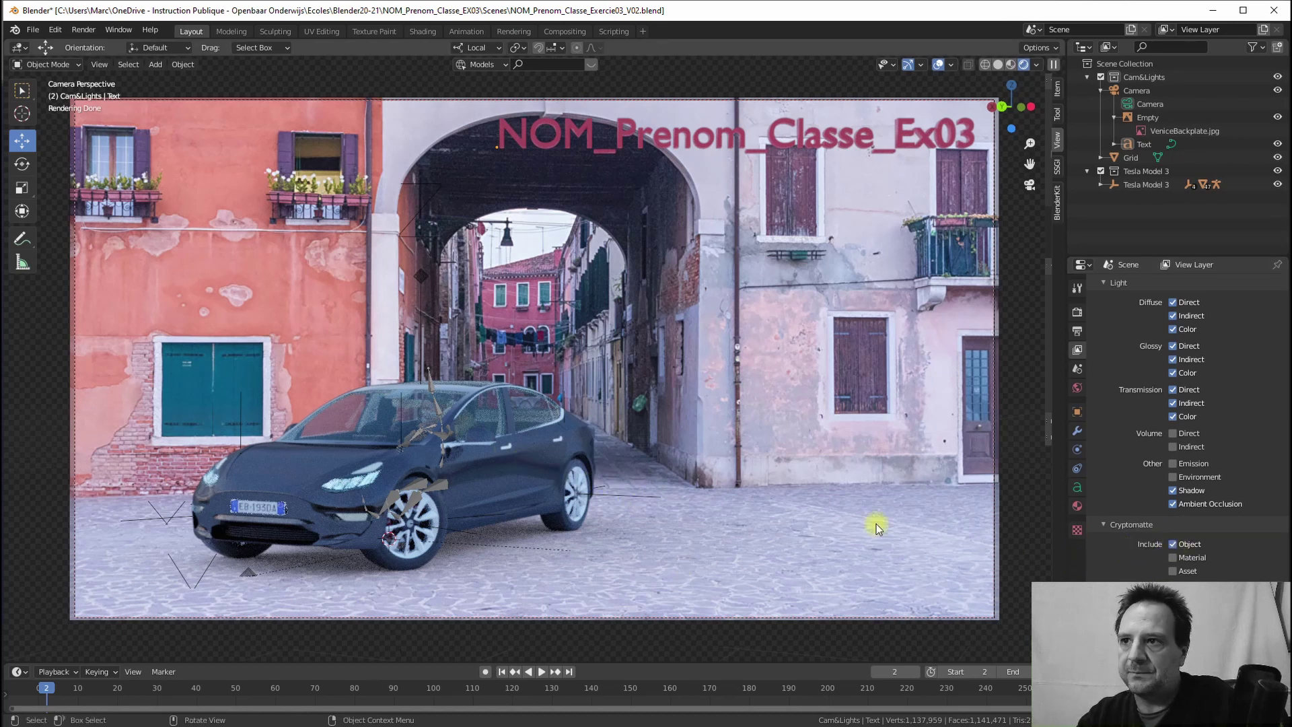
scroll(1234, 579, down, 1)
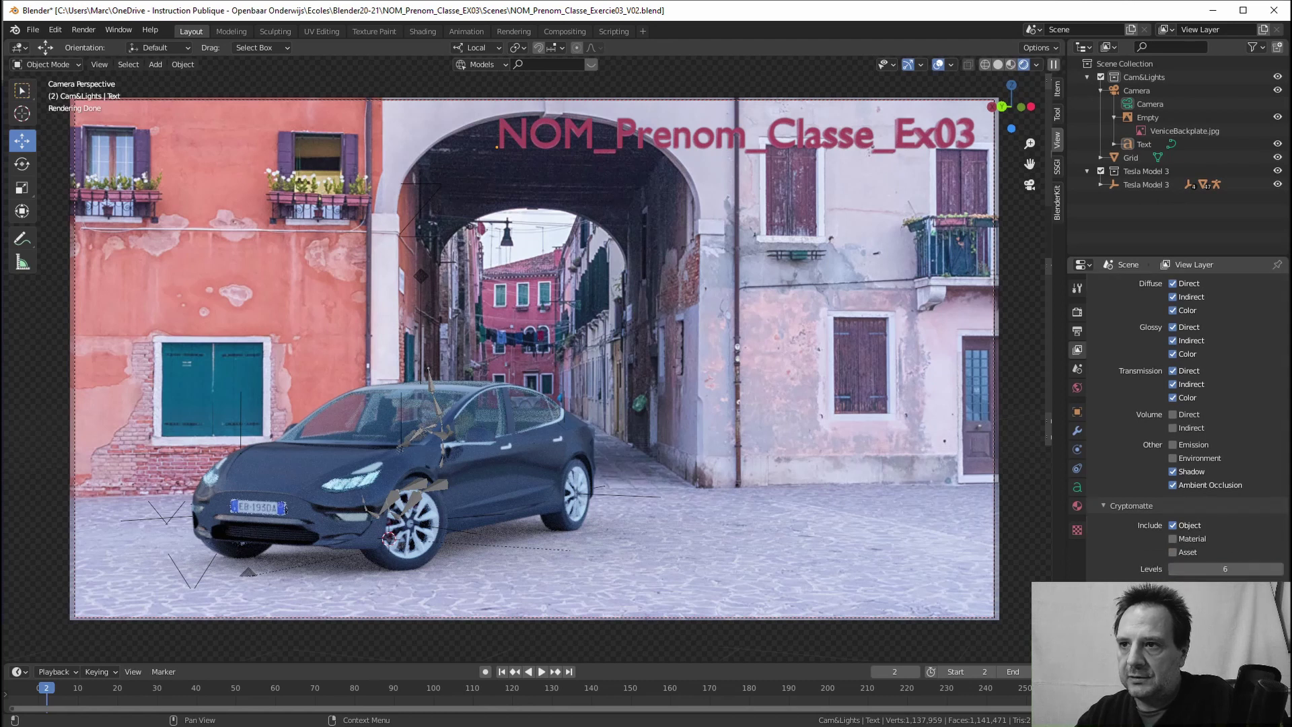